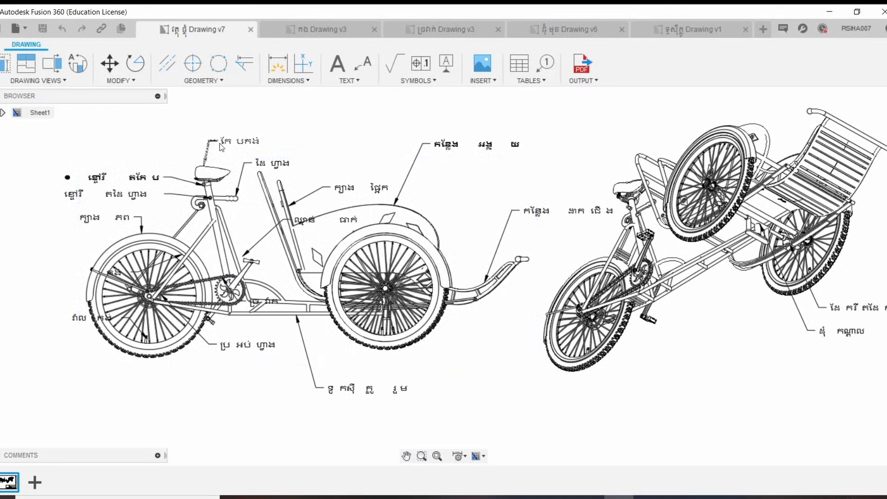
Step: Pan and zoom the tricycle sheet to centre its isometric view on screen
{"action": "scroll", "coordinate": [209, 150], "scroll_direction": "down", "scroll_amount": 2}
{"action": "scroll", "coordinate": [209, 150], "scroll_direction": "up", "scroll_amount": 3}
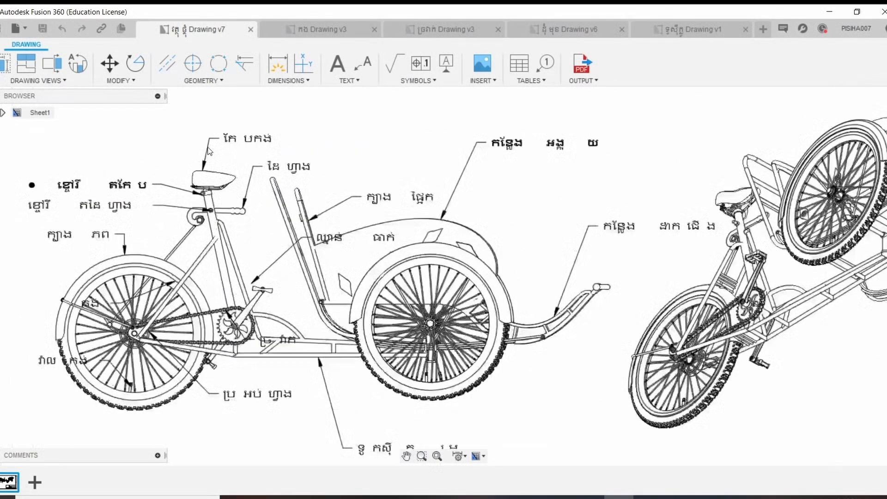
{"action": "scroll", "coordinate": [211, 147], "scroll_direction": "up", "scroll_amount": 2}
{"action": "middle_click_drag", "start_coordinate": [210, 147], "coordinate": [236, 149]}
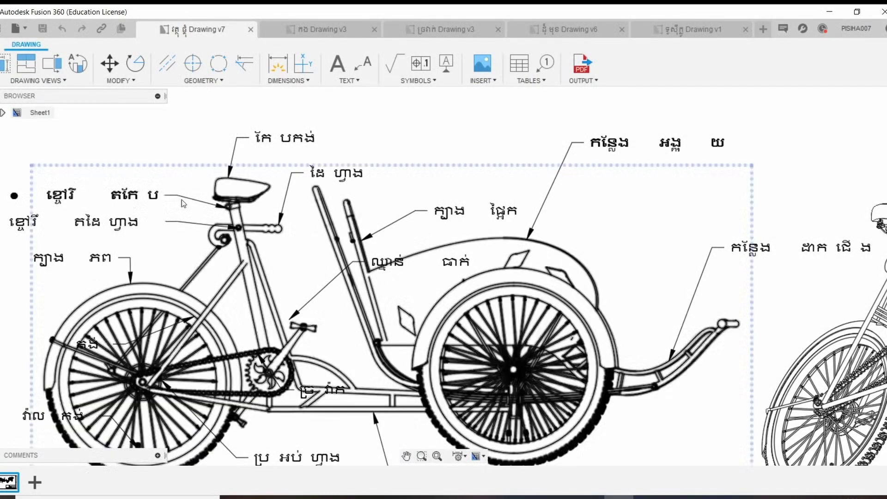
{"action": "scroll", "coordinate": [210, 217], "scroll_direction": "down", "scroll_amount": 1}
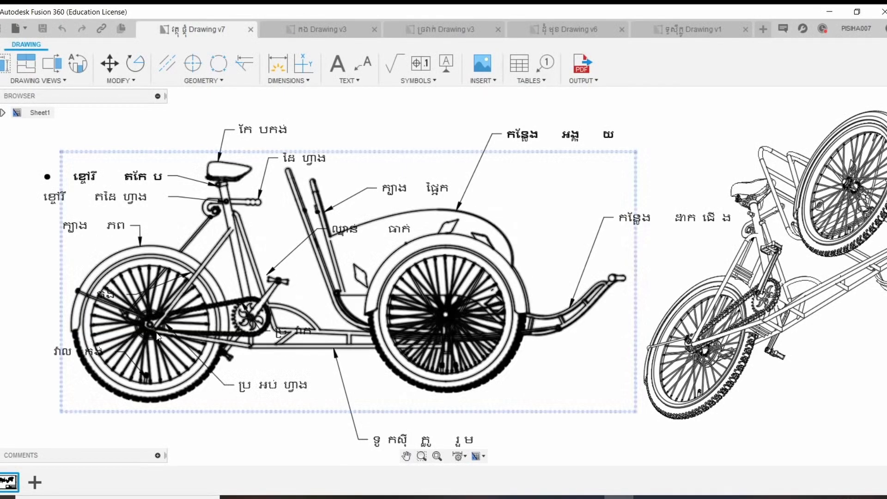
{"action": "middle_click_drag", "start_coordinate": [352, 330], "coordinate": [330, 280]}
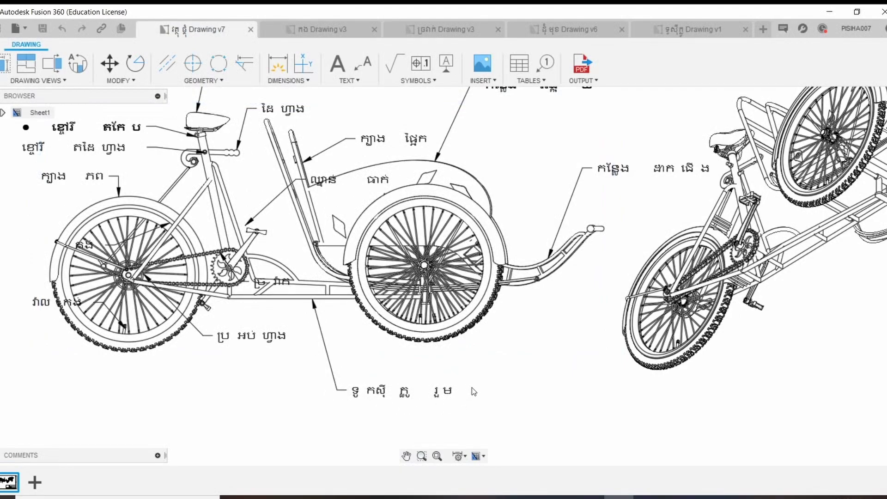
{"action": "middle_click_drag", "start_coordinate": [355, 340], "coordinate": [299, 354]}
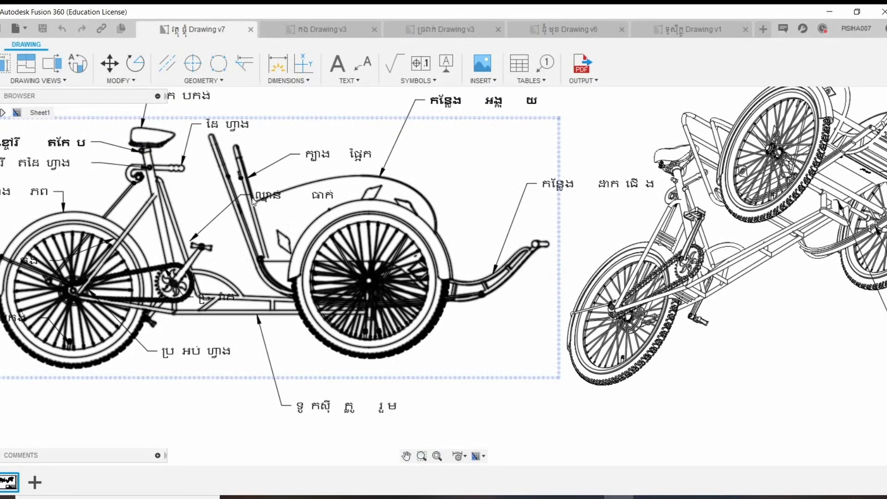
{"action": "middle_click_drag", "start_coordinate": [525, 227], "coordinate": [406, 267]}
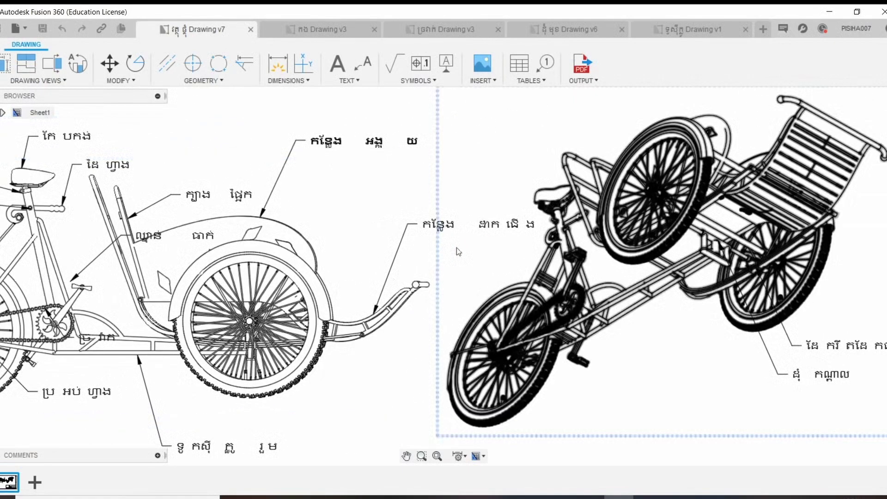
{"action": "mouse_move", "coordinate": [464, 252]}
{"action": "middle_mouse_down"}
{"action": "mouse_move", "coordinate": [472, 260]}
{"action": "mouse_move", "coordinate": [416, 208]}
{"action": "middle_mouse_up"}
{"action": "scroll", "coordinate": [438, 250], "scroll_direction": "up", "scroll_amount": 2}
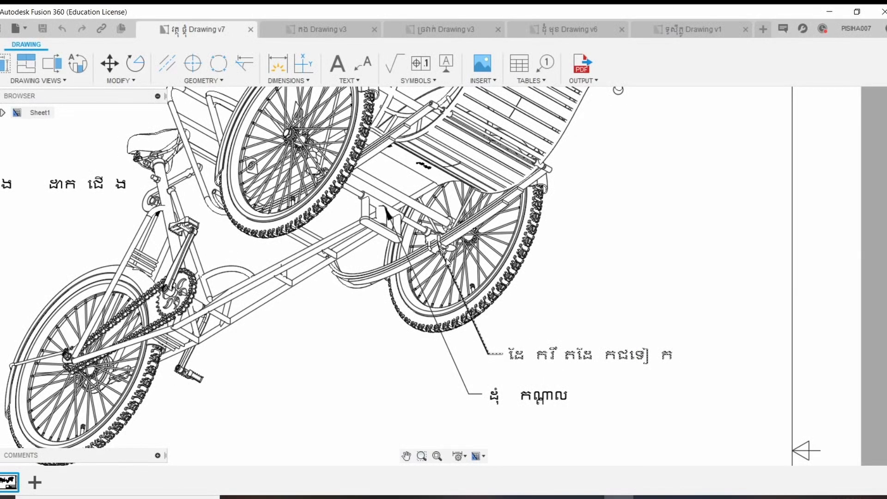
{"action": "key", "text": "ctrl+Tab"}
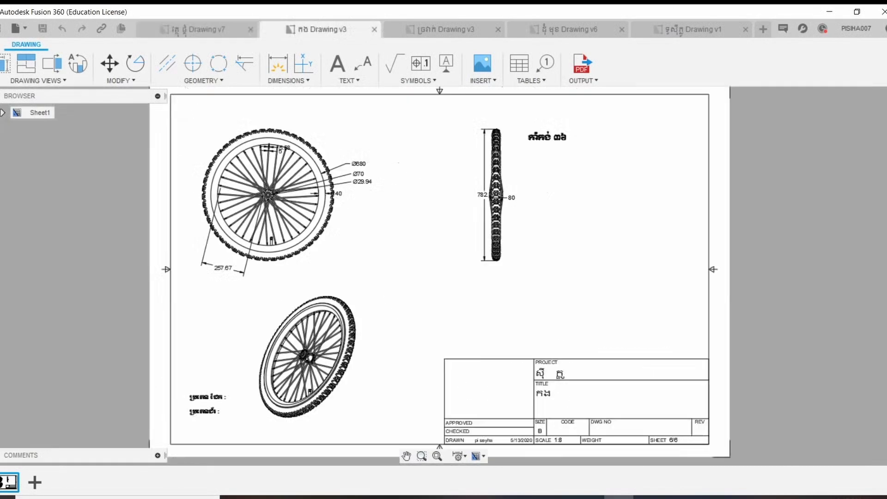
{"action": "scroll", "coordinate": [334, 194], "scroll_direction": "down", "scroll_amount": 1}
{"action": "scroll", "coordinate": [334, 194], "scroll_direction": "up", "scroll_amount": 1}
{"action": "scroll", "coordinate": [337, 193], "scroll_direction": "up", "scroll_amount": 3}
{"action": "scroll", "coordinate": [336, 193], "scroll_direction": "up", "scroll_amount": 2}
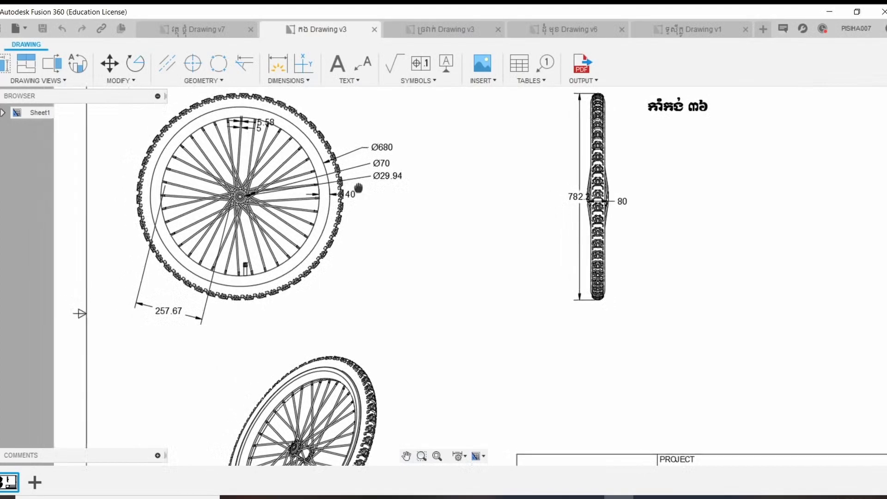
{"action": "scroll", "coordinate": [336, 158], "scroll_direction": "up", "scroll_amount": 2}
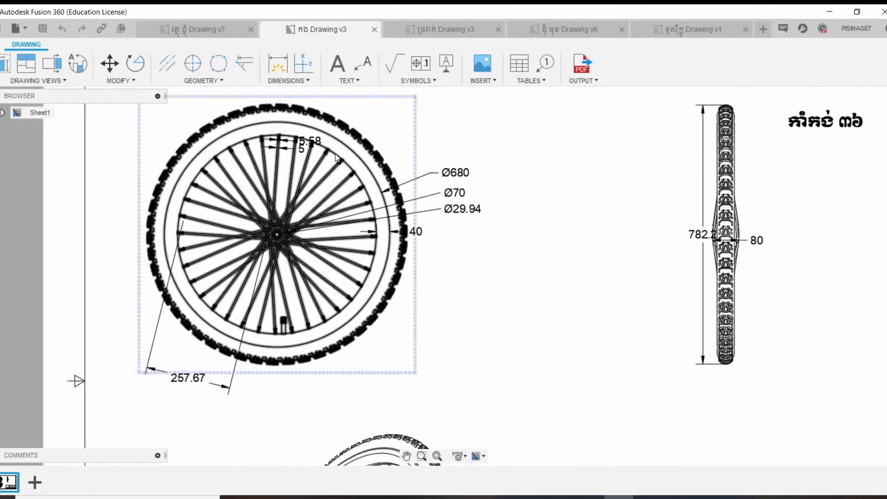
{"action": "scroll", "coordinate": [336, 158], "scroll_direction": "up", "scroll_amount": 1}
{"action": "scroll", "coordinate": [336, 157], "scroll_direction": "down", "scroll_amount": 1}
{"action": "scroll", "coordinate": [319, 192], "scroll_direction": "up", "scroll_amount": 1}
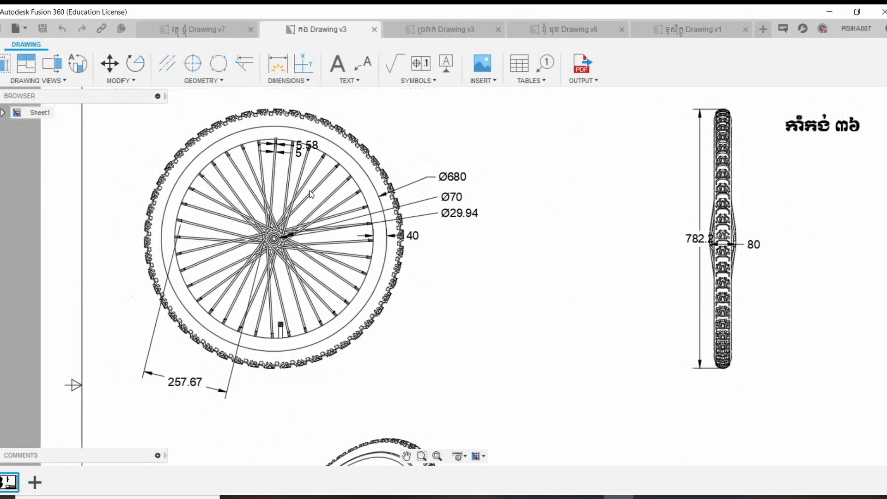
{"action": "scroll", "coordinate": [291, 190], "scroll_direction": "up", "scroll_amount": 1}
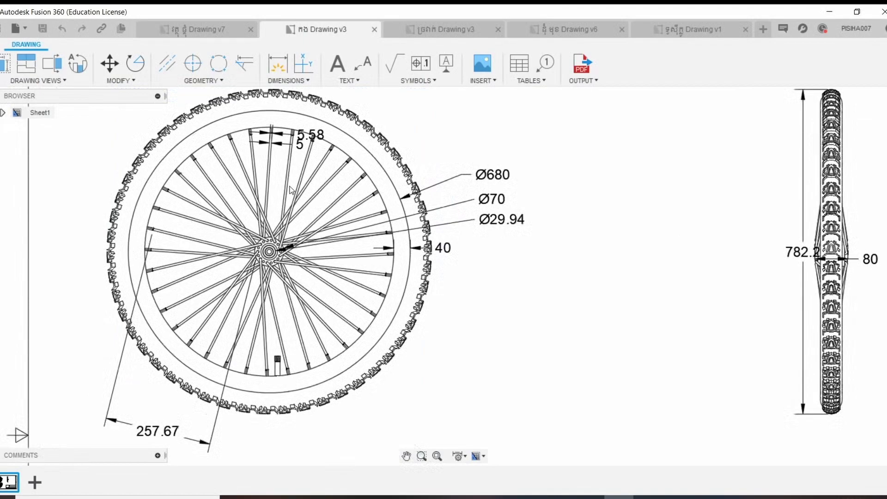
{"action": "scroll", "coordinate": [331, 252], "scroll_direction": "down", "scroll_amount": 1}
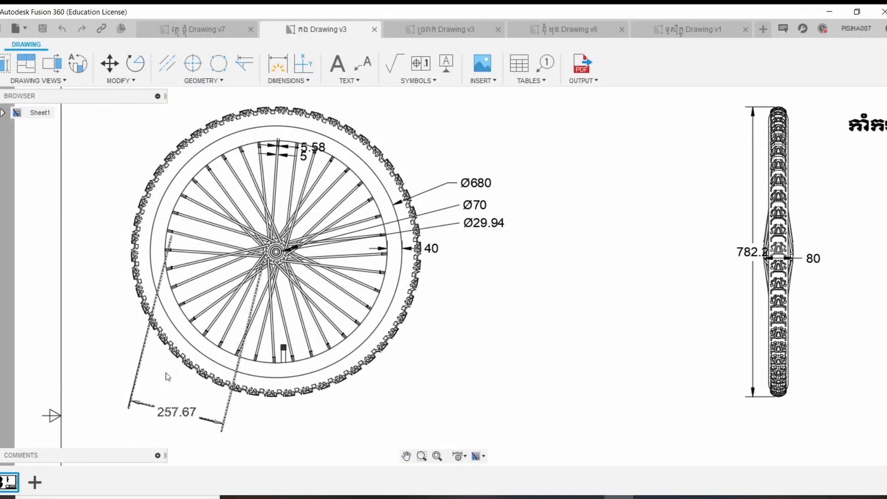
{"action": "scroll", "coordinate": [179, 330], "scroll_direction": "down", "scroll_amount": 1}
{"action": "scroll", "coordinate": [179, 330], "scroll_direction": "down", "scroll_amount": 3}
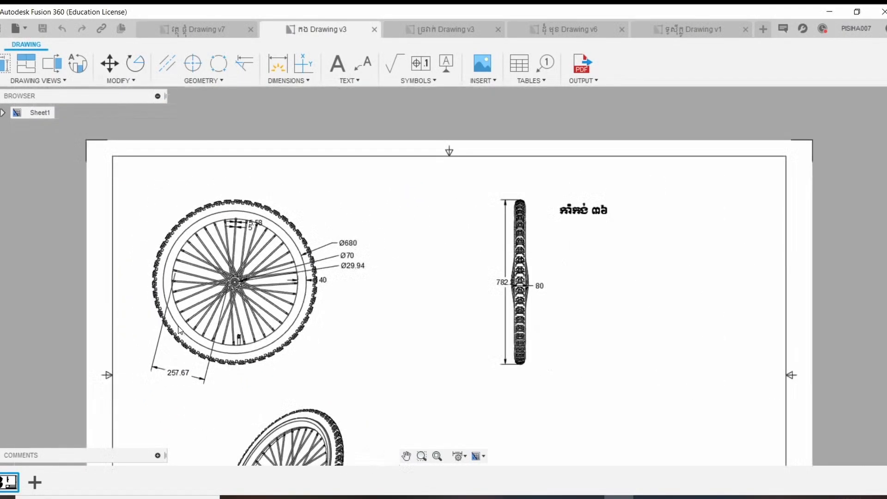
{"action": "scroll", "coordinate": [180, 330], "scroll_direction": "up", "scroll_amount": 3}
{"action": "middle_click_drag", "start_coordinate": [180, 324], "coordinate": [183, 301]}
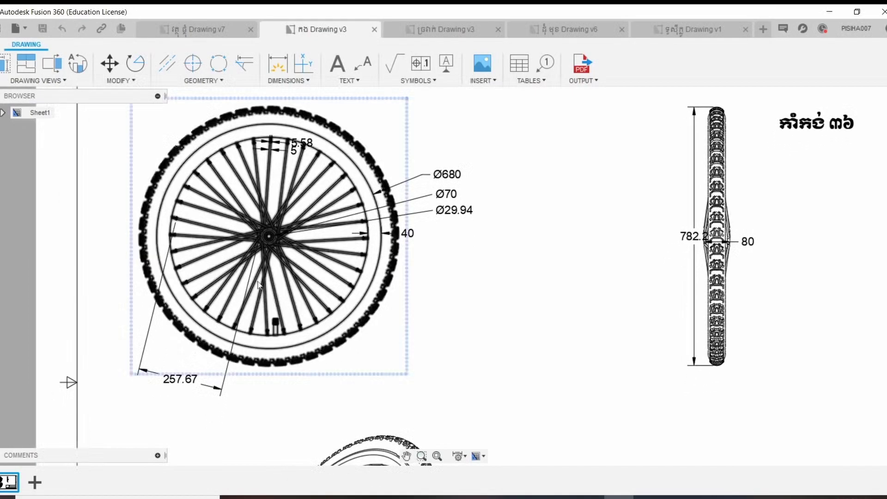
{"action": "scroll", "coordinate": [421, 202], "scroll_direction": "up", "scroll_amount": 2}
{"action": "scroll", "coordinate": [421, 200], "scroll_direction": "up", "scroll_amount": 1}
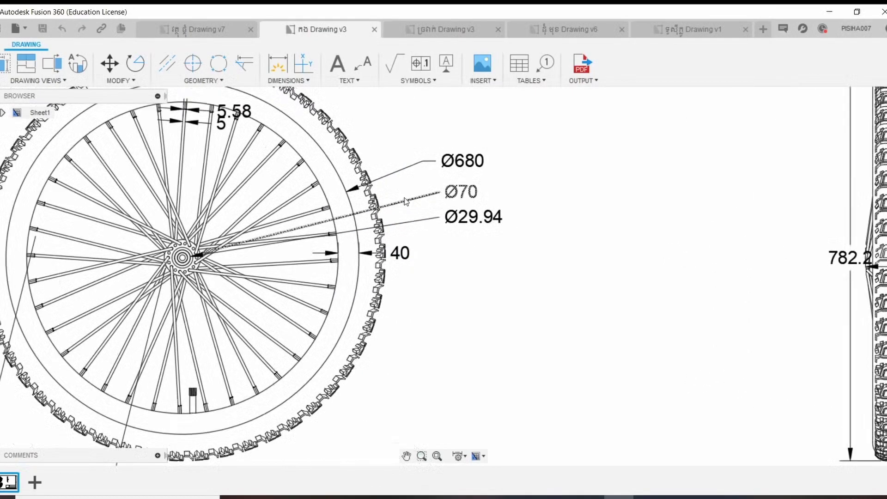
{"action": "scroll", "coordinate": [418, 203], "scroll_direction": "down", "scroll_amount": 1}
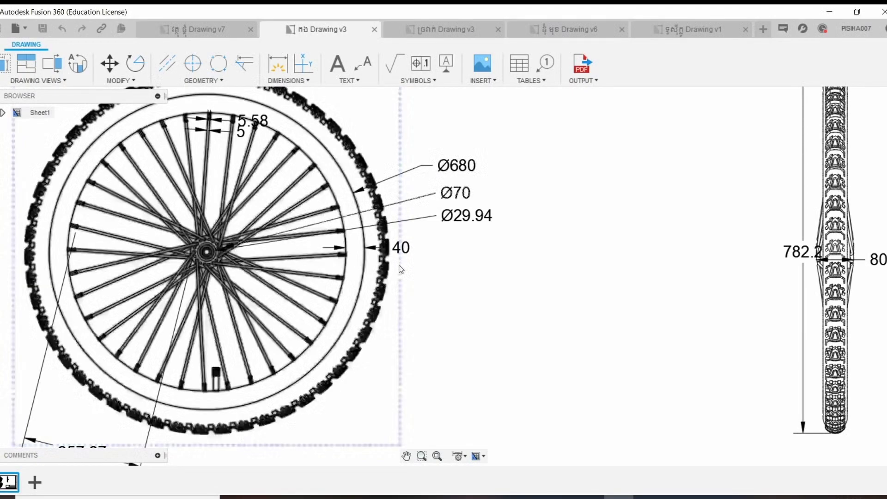
{"action": "scroll", "coordinate": [401, 269], "scroll_direction": "up", "scroll_amount": 2}
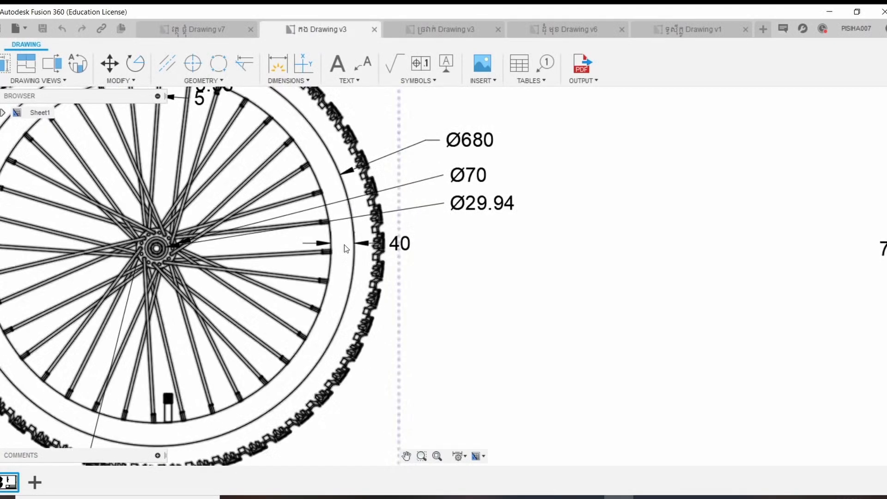
{"action": "scroll", "coordinate": [384, 254], "scroll_direction": "down", "scroll_amount": 3}
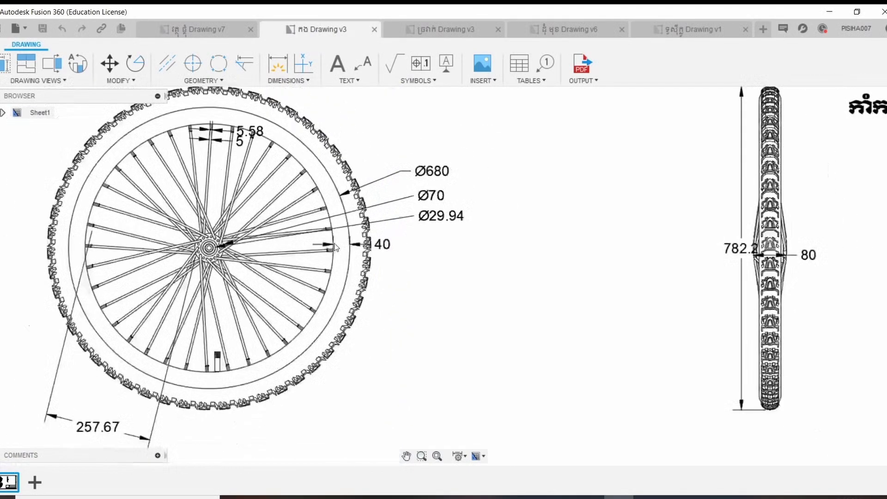
{"action": "scroll", "coordinate": [310, 240], "scroll_direction": "down", "scroll_amount": 2}
{"action": "scroll", "coordinate": [312, 245], "scroll_direction": "down", "scroll_amount": 2}
{"action": "middle_click_drag", "start_coordinate": [313, 245], "coordinate": [213, 206]}
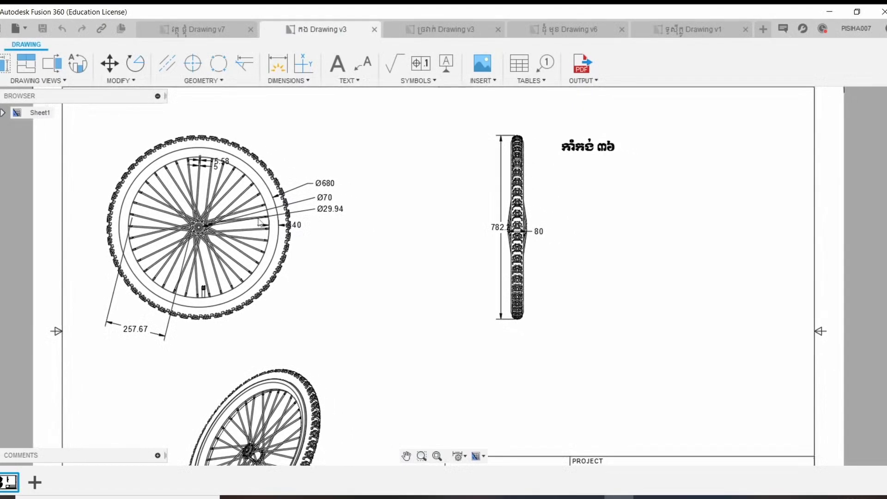
Step: Zoom around the wheel drawing and select the tyre side view
{"action": "scroll", "coordinate": [588, 147], "scroll_direction": "up", "scroll_amount": 1}
{"action": "scroll", "coordinate": [588, 147], "scroll_direction": "up", "scroll_amount": 1}
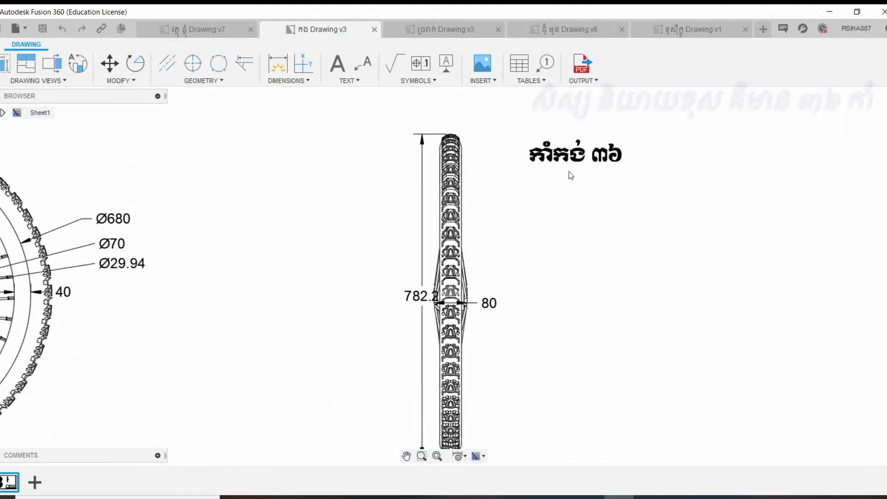
{"action": "scroll", "coordinate": [569, 172], "scroll_direction": "down", "scroll_amount": 1}
{"action": "scroll", "coordinate": [568, 173], "scroll_direction": "down", "scroll_amount": 1}
{"action": "scroll", "coordinate": [562, 173], "scroll_direction": "up", "scroll_amount": 1}
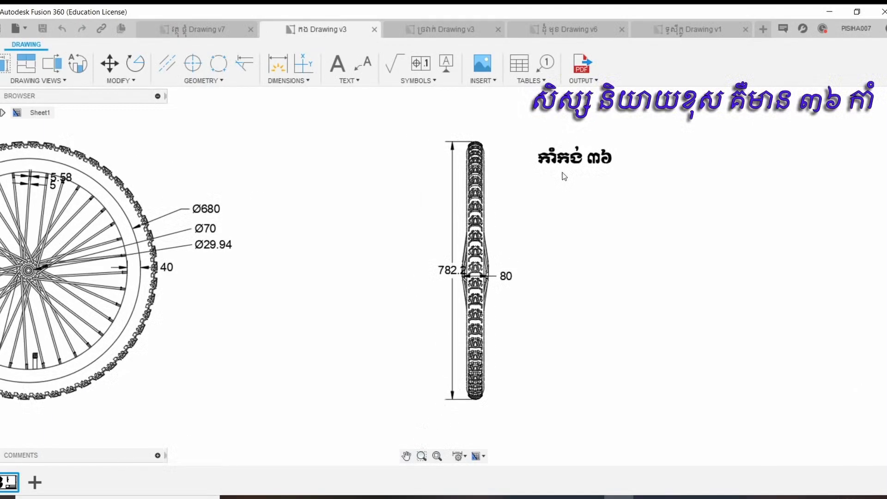
{"action": "scroll", "coordinate": [547, 163], "scroll_direction": "down", "scroll_amount": 1}
{"action": "scroll", "coordinate": [517, 242], "scroll_direction": "up", "scroll_amount": 1}
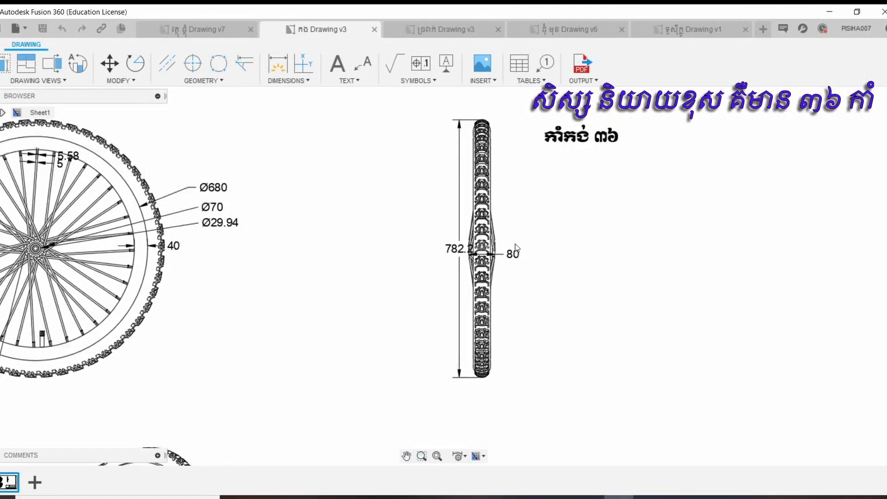
{"action": "left_click", "coordinate": [496, 193]}
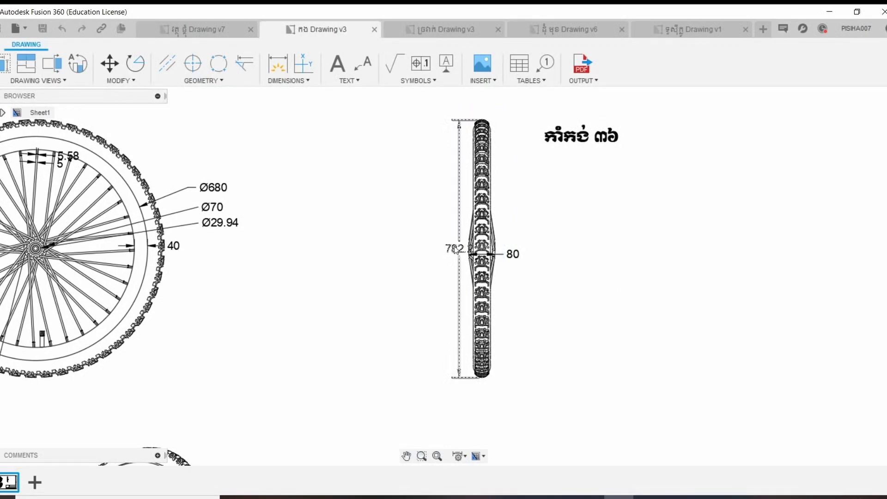
Step: Zoom in closely on the tyre side view's dimensions
{"action": "scroll", "coordinate": [481, 257], "scroll_direction": "up", "scroll_amount": 2}
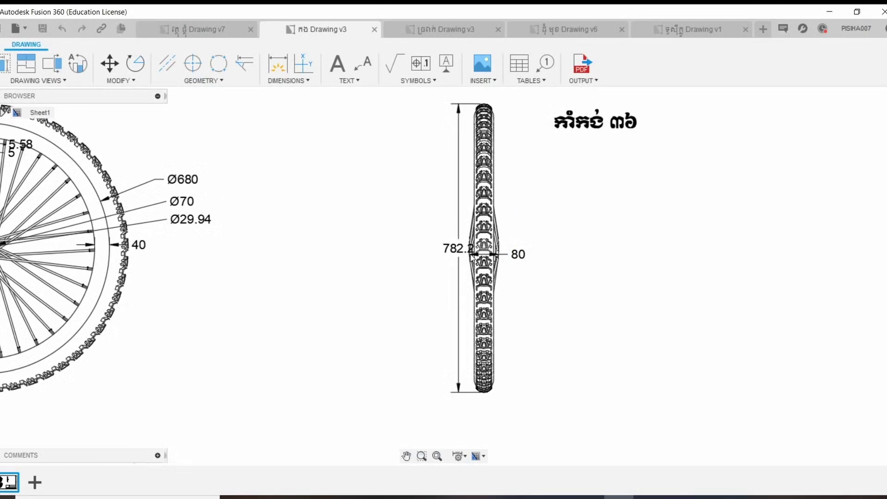
{"action": "scroll", "coordinate": [480, 257], "scroll_direction": "up", "scroll_amount": 2}
{"action": "scroll", "coordinate": [481, 257], "scroll_direction": "up", "scroll_amount": 2}
{"action": "scroll", "coordinate": [481, 257], "scroll_direction": "up", "scroll_amount": 2}
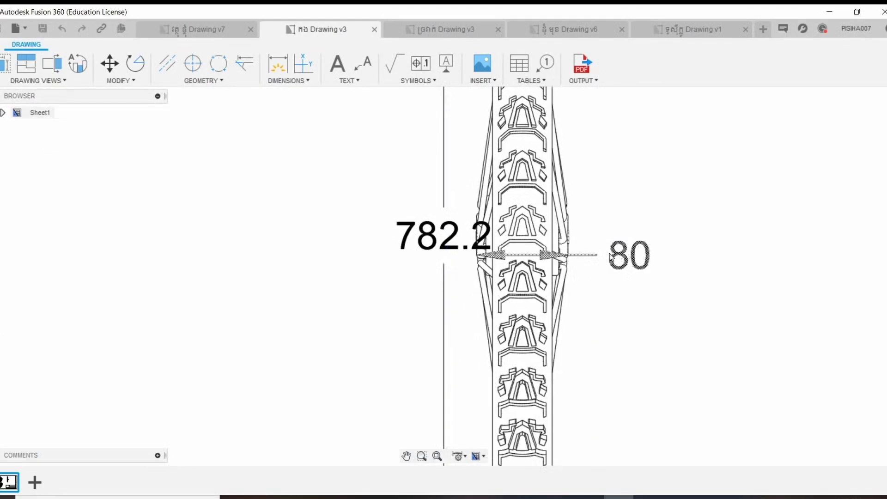
Step: Zoom back out and bring up the pedal and chain drawing sheet
{"action": "scroll", "coordinate": [396, 258], "scroll_direction": "down", "scroll_amount": 2}
{"action": "scroll", "coordinate": [398, 221], "scroll_direction": "down", "scroll_amount": 2}
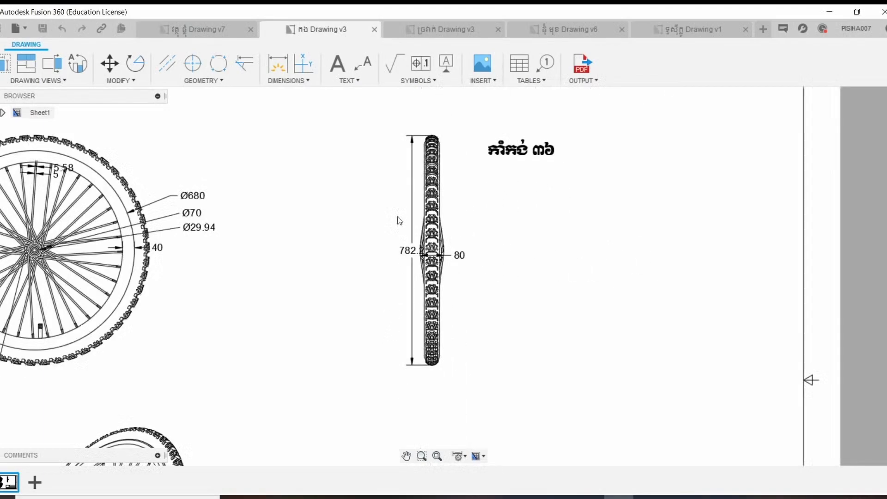
{"action": "scroll", "coordinate": [400, 219], "scroll_direction": "down", "scroll_amount": 2}
{"action": "scroll", "coordinate": [400, 219], "scroll_direction": "down", "scroll_amount": 1}
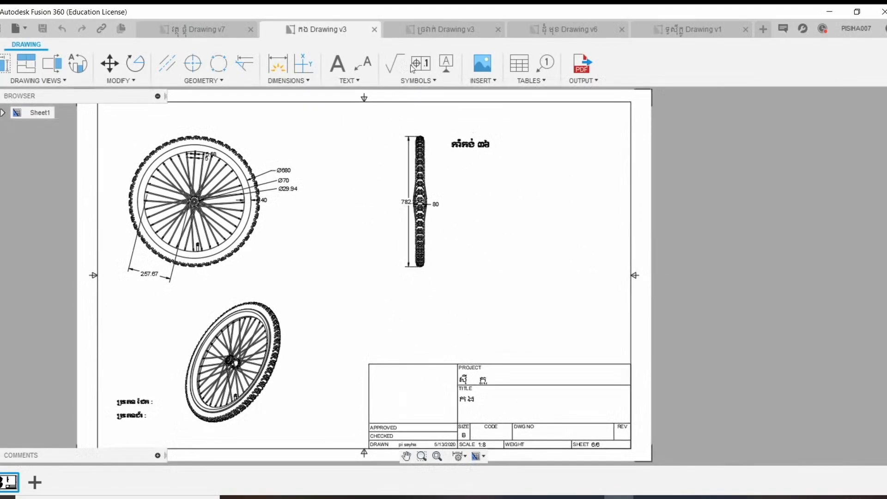
{"action": "left_click", "coordinate": [429, 29]}
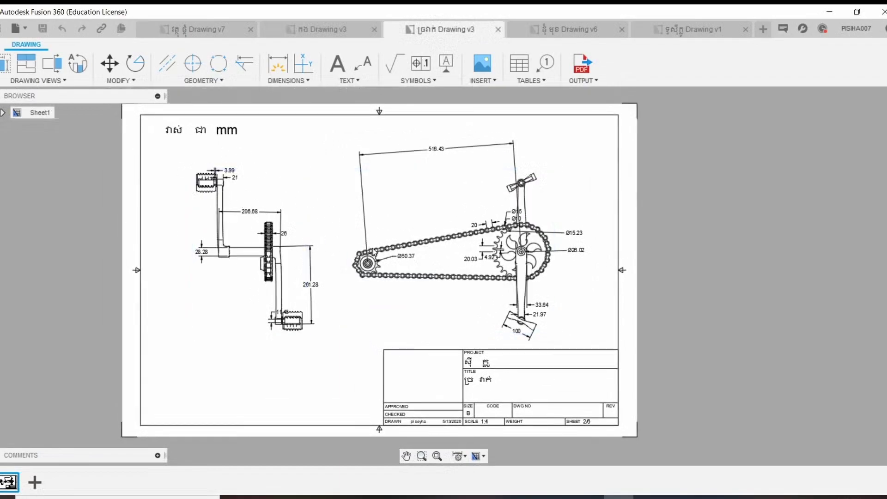
{"action": "scroll", "coordinate": [373, 252], "scroll_direction": "down", "scroll_amount": 1}
{"action": "scroll", "coordinate": [373, 252], "scroll_direction": "up", "scroll_amount": 1}
{"action": "scroll", "coordinate": [344, 217], "scroll_direction": "up", "scroll_amount": 2}
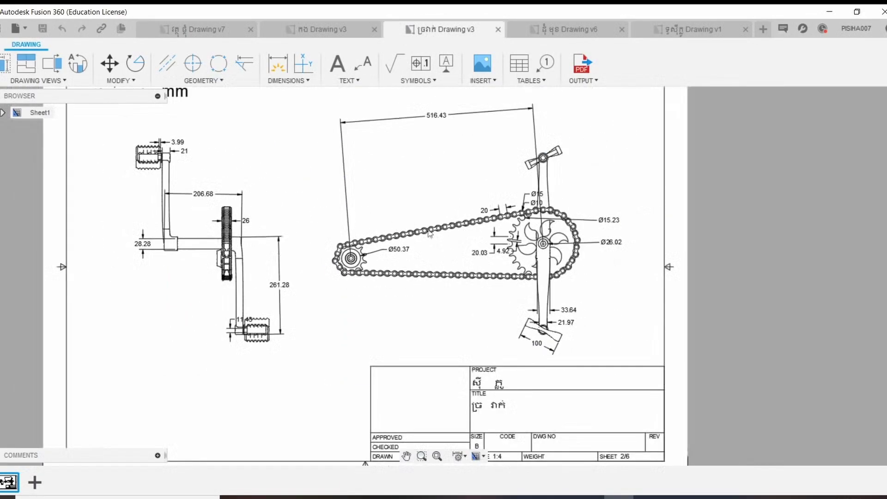
{"action": "scroll", "coordinate": [534, 239], "scroll_direction": "up", "scroll_amount": 2}
{"action": "scroll", "coordinate": [547, 229], "scroll_direction": "up", "scroll_amount": 1}
{"action": "scroll", "coordinate": [562, 218], "scroll_direction": "up", "scroll_amount": 2}
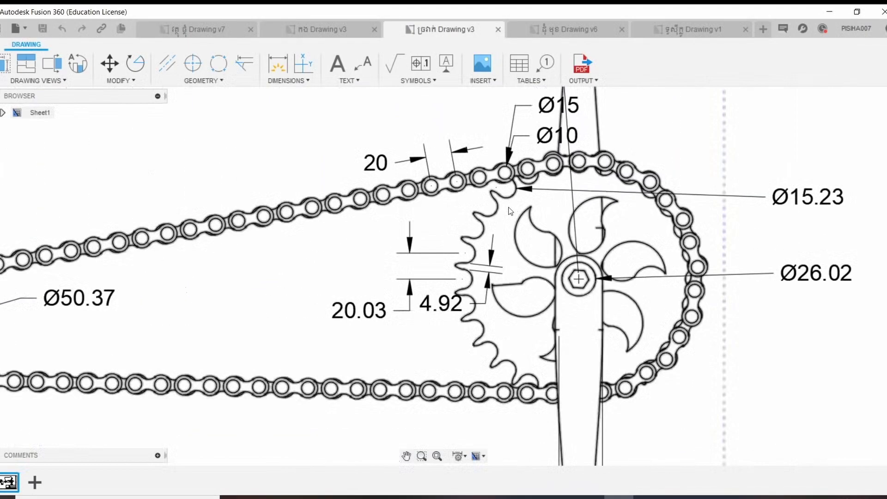
{"action": "scroll", "coordinate": [511, 210], "scroll_direction": "up", "scroll_amount": 1}
{"action": "scroll", "coordinate": [485, 200], "scroll_direction": "down", "scroll_amount": 1}
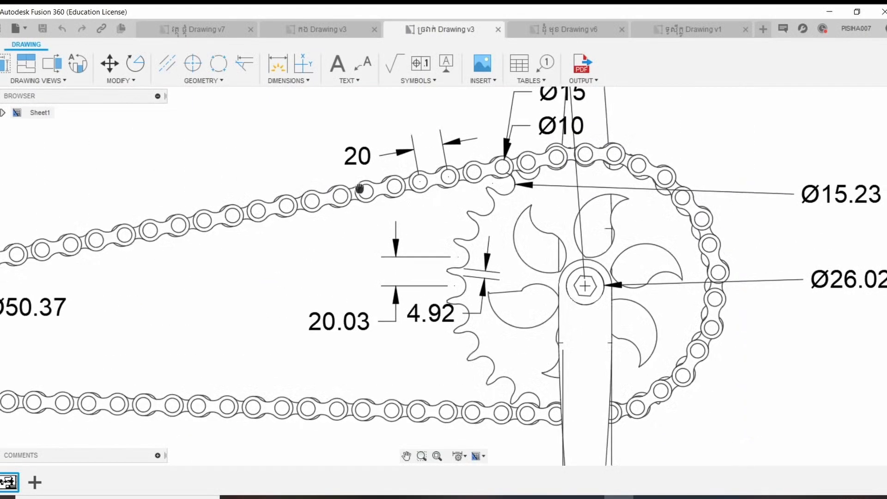
{"action": "scroll", "coordinate": [761, 220], "scroll_direction": "up", "scroll_amount": 1}
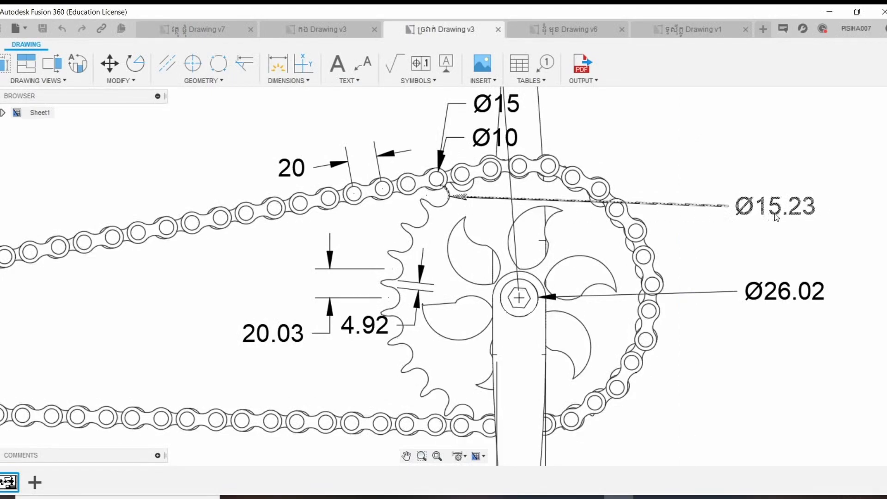
{"action": "scroll", "coordinate": [437, 182], "scroll_direction": "up", "scroll_amount": 2}
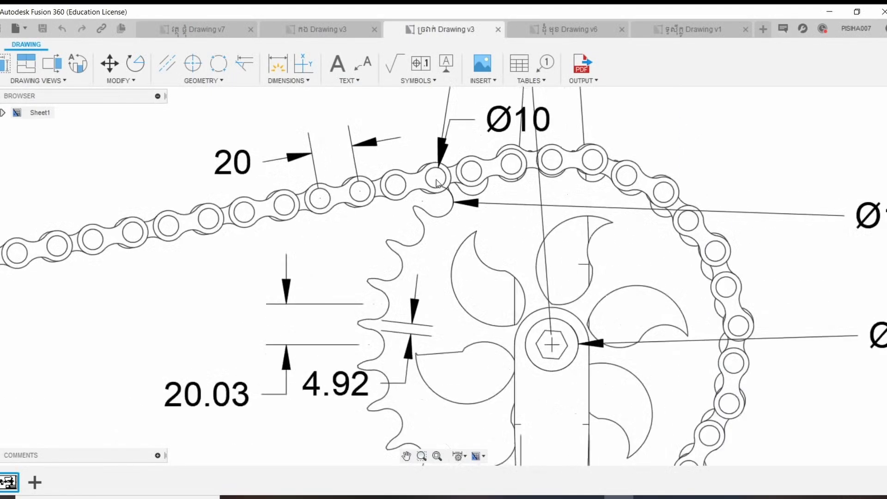
{"action": "scroll", "coordinate": [430, 187], "scroll_direction": "down", "scroll_amount": 2}
{"action": "scroll", "coordinate": [408, 202], "scroll_direction": "up", "scroll_amount": 1}
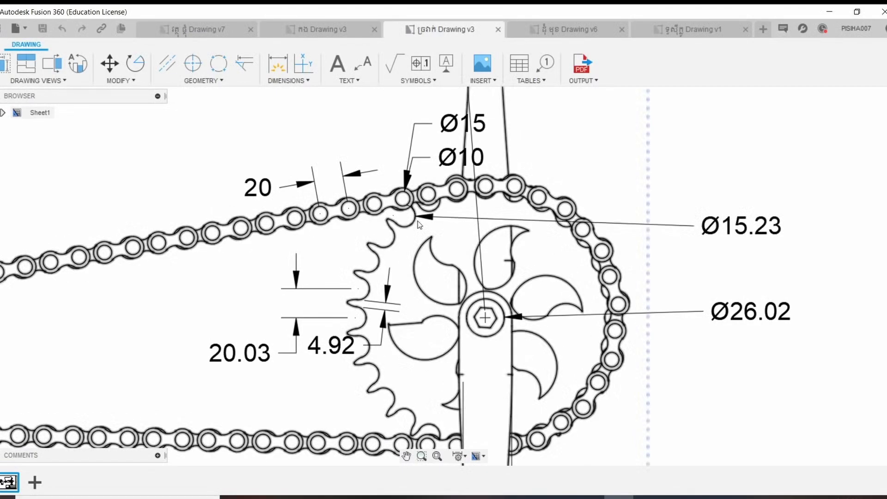
{"action": "scroll", "coordinate": [383, 208], "scroll_direction": "down", "scroll_amount": 1}
{"action": "scroll", "coordinate": [352, 201], "scroll_direction": "up", "scroll_amount": 1}
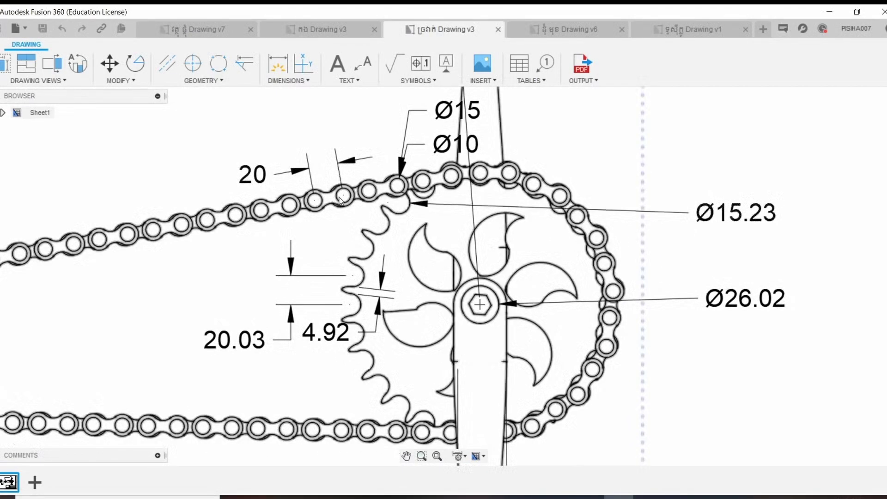
{"action": "scroll", "coordinate": [344, 197], "scroll_direction": "up", "scroll_amount": 1}
{"action": "scroll", "coordinate": [341, 185], "scroll_direction": "up", "scroll_amount": 1}
{"action": "middle_click_drag", "start_coordinate": [342, 184], "coordinate": [359, 210]}
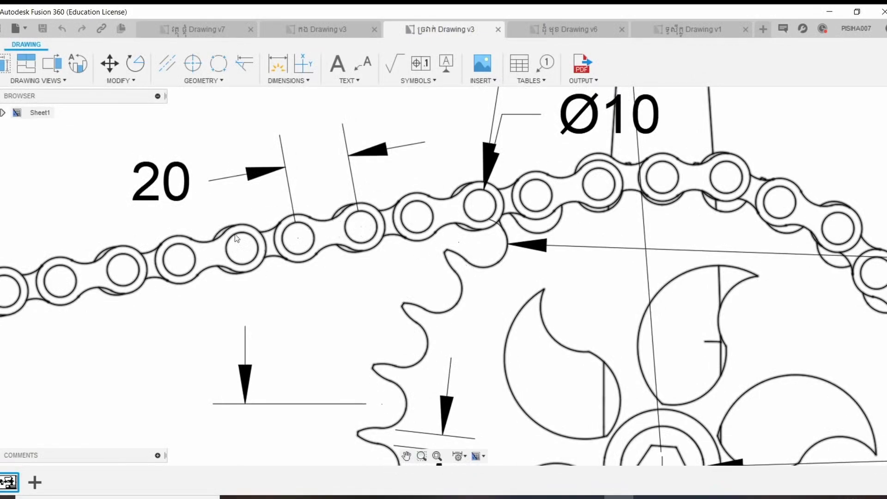
{"action": "scroll", "coordinate": [339, 267], "scroll_direction": "down", "scroll_amount": 1}
{"action": "scroll", "coordinate": [340, 266], "scroll_direction": "down", "scroll_amount": 3}
{"action": "middle_click_drag", "start_coordinate": [83, 397], "coordinate": [361, 324]}
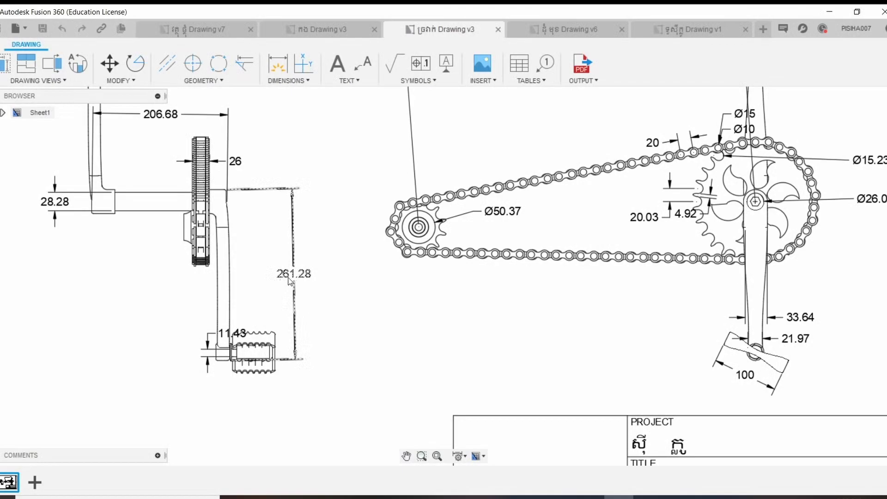
Step: Bring the whole crank view into sight and select it
{"action": "mouse_move", "coordinate": [302, 269]}
{"action": "middle_mouse_down"}
{"action": "mouse_move", "coordinate": [369, 352]}
{"action": "mouse_move", "coordinate": [360, 348]}
{"action": "middle_mouse_up"}
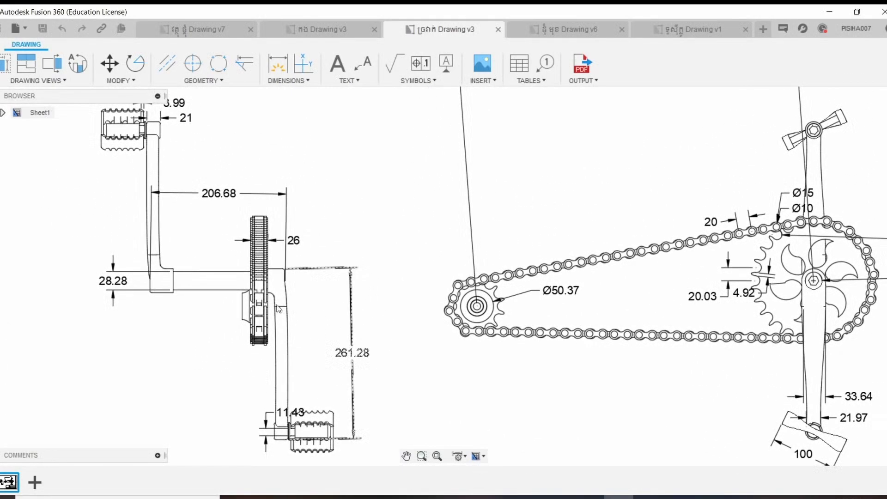
{"action": "left_click", "coordinate": [295, 281]}
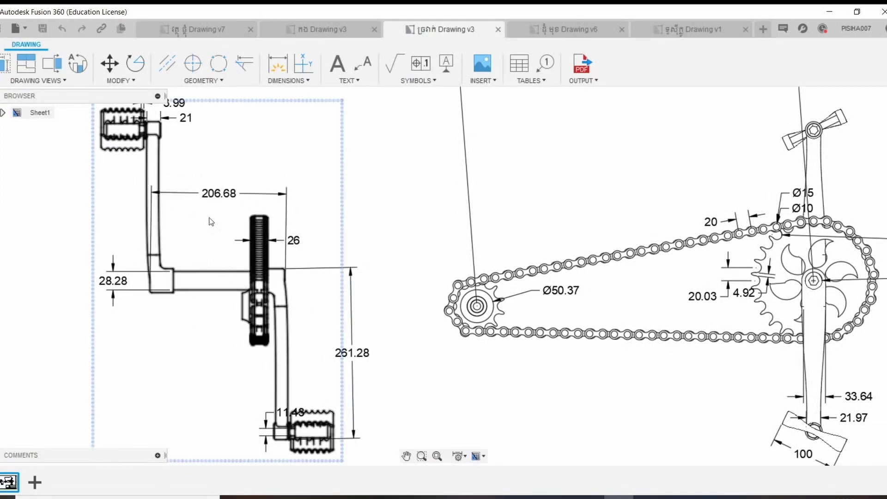
{"action": "scroll", "coordinate": [226, 212], "scroll_direction": "up", "scroll_amount": 1}
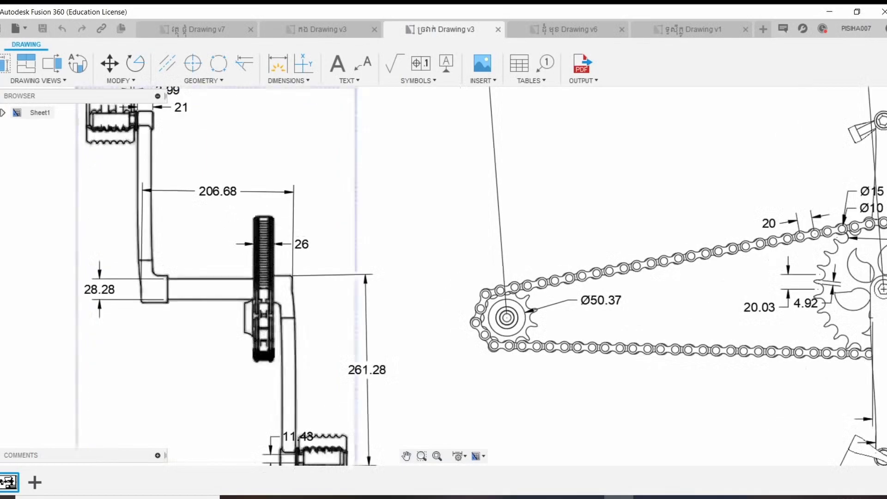
{"action": "mouse_move", "coordinate": [226, 212]}
{"action": "middle_mouse_down"}
{"action": "mouse_move", "coordinate": [223, 249]}
{"action": "mouse_move", "coordinate": [241, 261]}
{"action": "middle_mouse_up"}
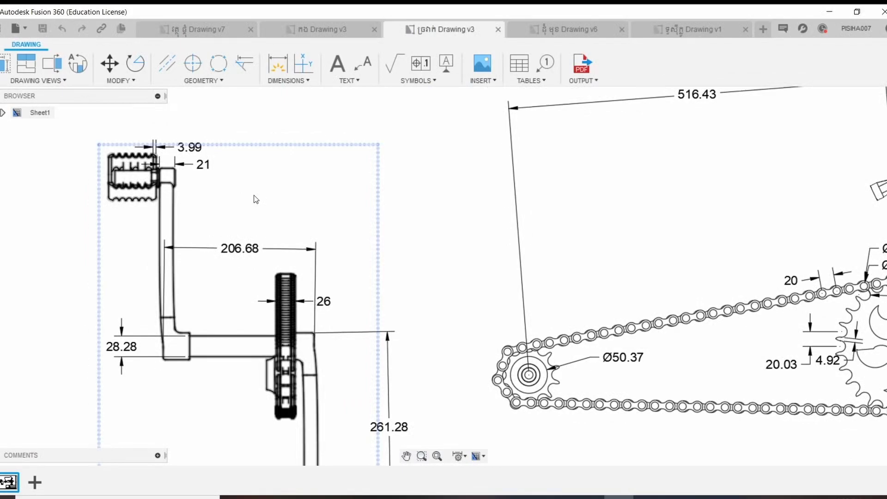
Step: Zoom into the crank dimensions, then switch to the Drawing v6 cart sheet
{"action": "scroll", "coordinate": [224, 212], "scroll_direction": "up", "scroll_amount": 2}
{"action": "scroll", "coordinate": [202, 203], "scroll_direction": "up", "scroll_amount": 1}
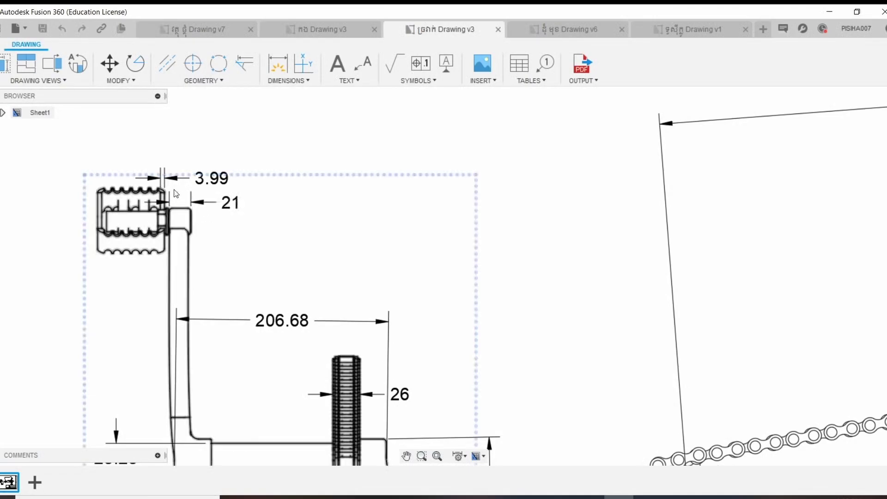
{"action": "key", "text": "ctrl+Tab"}
{"action": "scroll", "coordinate": [419, 256], "scroll_direction": "up", "scroll_amount": 1}
{"action": "scroll", "coordinate": [417, 250], "scroll_direction": "up", "scroll_amount": 1}
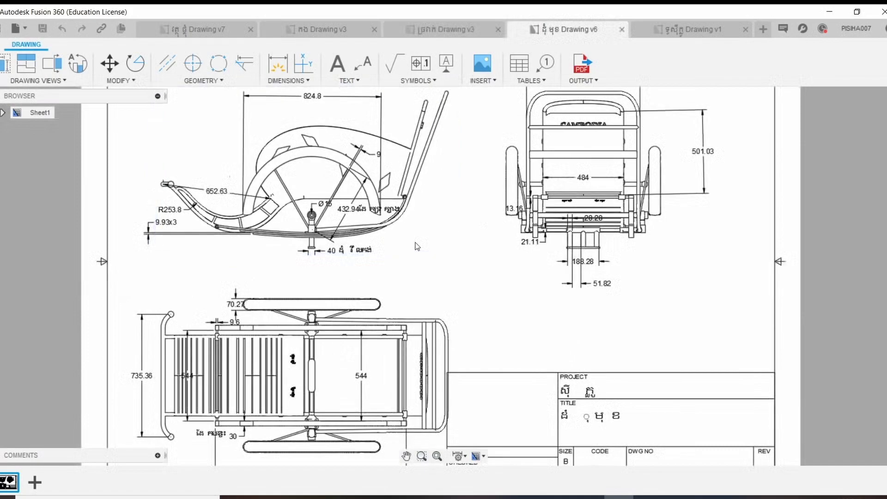
{"action": "scroll", "coordinate": [415, 245], "scroll_direction": "up", "scroll_amount": 1}
{"action": "scroll", "coordinate": [434, 252], "scroll_direction": "up", "scroll_amount": 1}
{"action": "scroll", "coordinate": [435, 245], "scroll_direction": "down", "scroll_amount": 1}
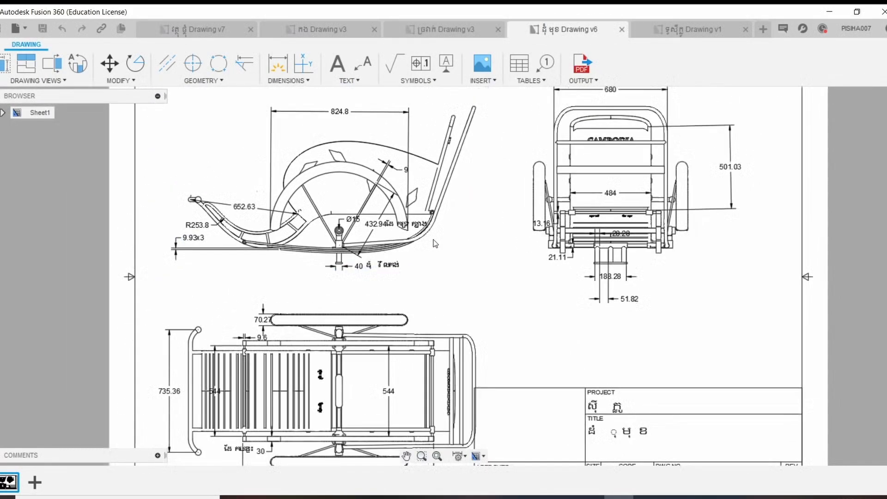
{"action": "scroll", "coordinate": [435, 244], "scroll_direction": "up", "scroll_amount": 1}
{"action": "scroll", "coordinate": [393, 203], "scroll_direction": "up", "scroll_amount": 1}
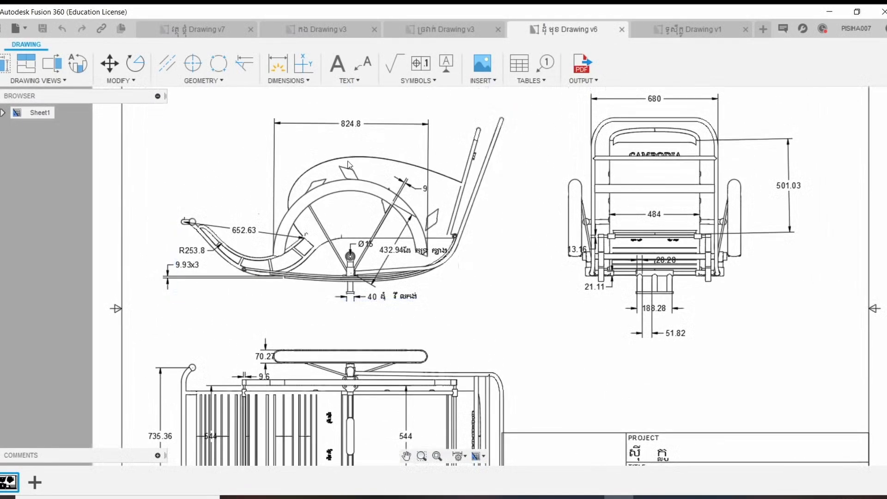
{"action": "scroll", "coordinate": [347, 165], "scroll_direction": "up", "scroll_amount": 1}
{"action": "scroll", "coordinate": [351, 171], "scroll_direction": "up", "scroll_amount": 1}
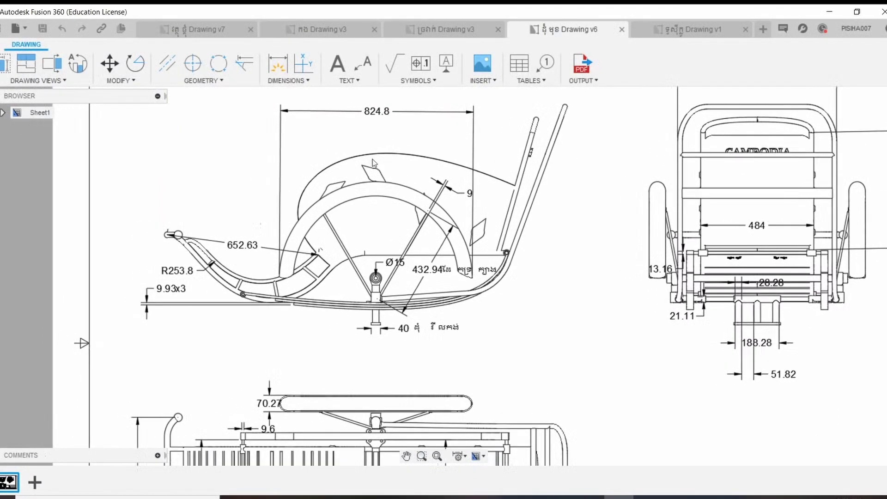
{"action": "scroll", "coordinate": [494, 188], "scroll_direction": "up", "scroll_amount": 1}
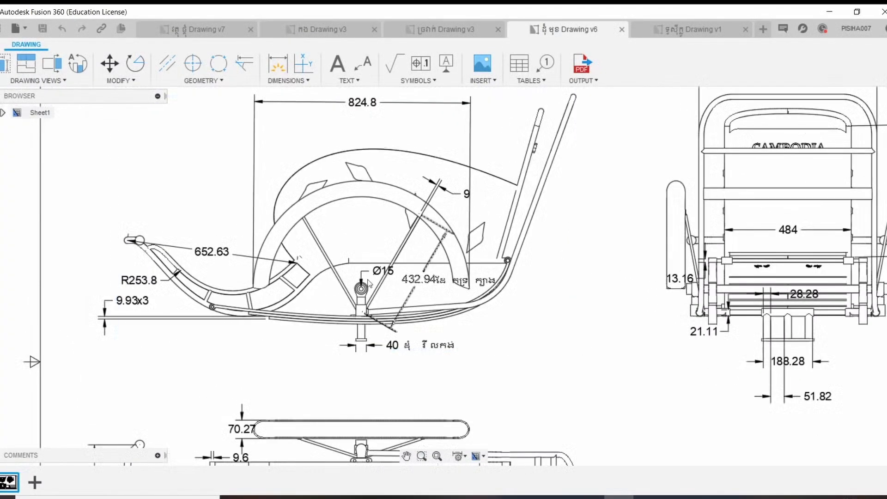
{"action": "scroll", "coordinate": [374, 331], "scroll_direction": "up", "scroll_amount": 1}
{"action": "scroll", "coordinate": [374, 331], "scroll_direction": "up", "scroll_amount": 1}
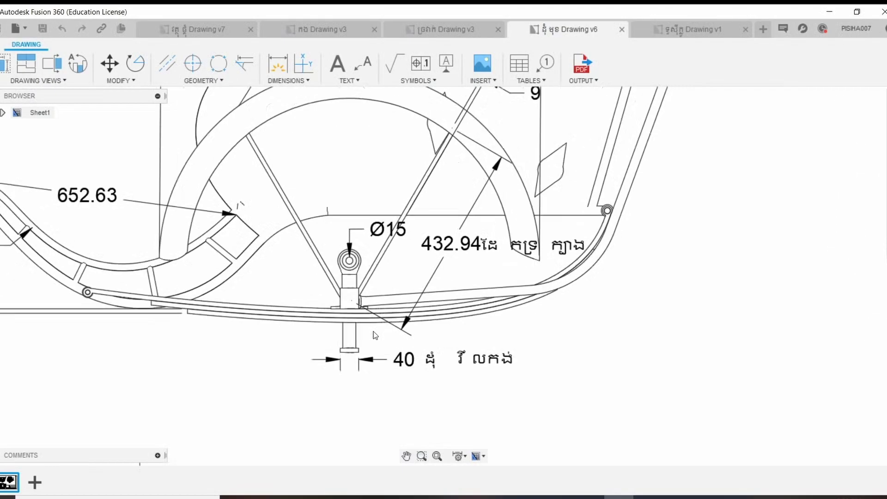
{"action": "scroll", "coordinate": [374, 324], "scroll_direction": "down", "scroll_amount": 2}
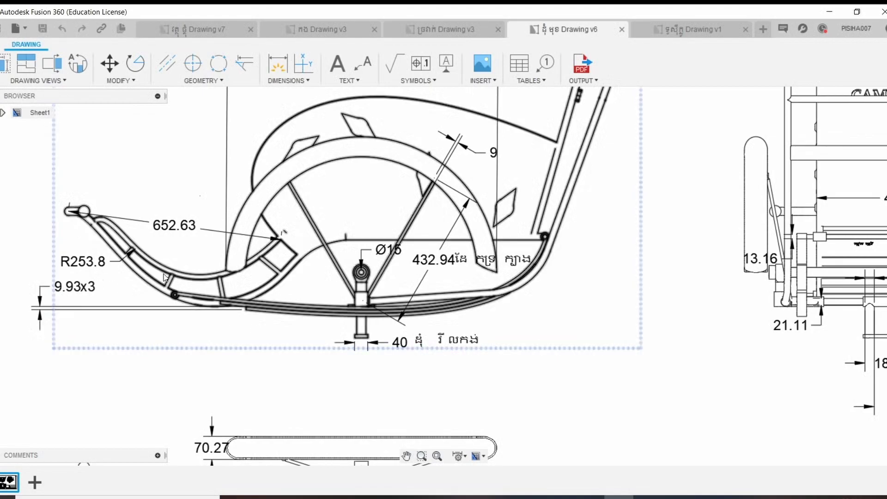
{"action": "scroll", "coordinate": [164, 277], "scroll_direction": "down", "scroll_amount": 1}
{"action": "scroll", "coordinate": [171, 279], "scroll_direction": "down", "scroll_amount": 1}
{"action": "scroll", "coordinate": [180, 280], "scroll_direction": "down", "scroll_amount": 1}
{"action": "scroll", "coordinate": [193, 283], "scroll_direction": "down", "scroll_amount": 1}
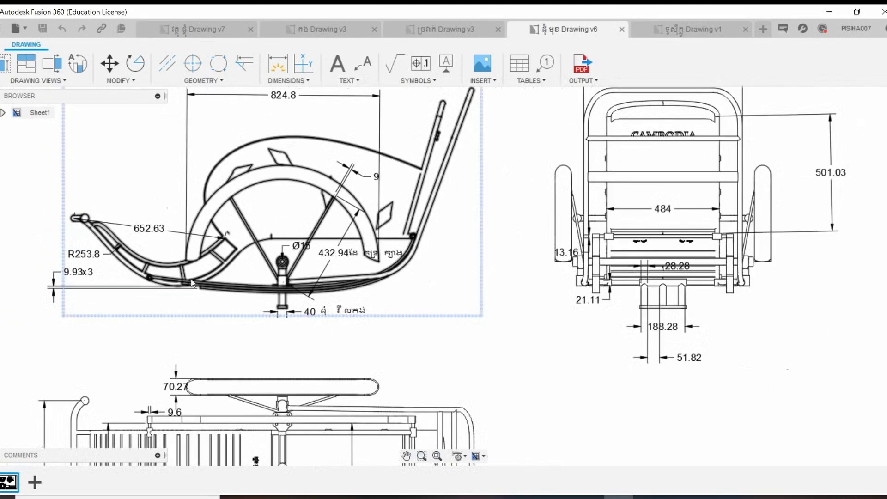
{"action": "middle_click_drag", "start_coordinate": [243, 292], "coordinate": [283, 309]}
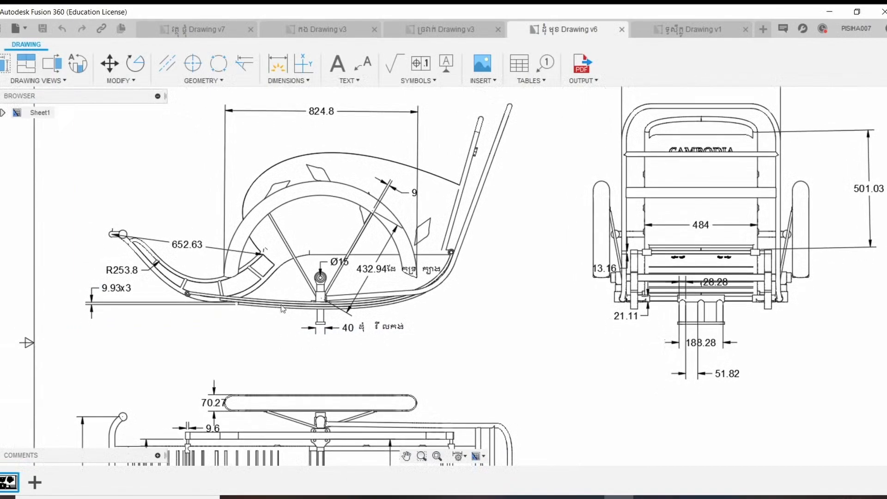
{"action": "scroll", "coordinate": [701, 323], "scroll_direction": "up", "scroll_amount": 5}
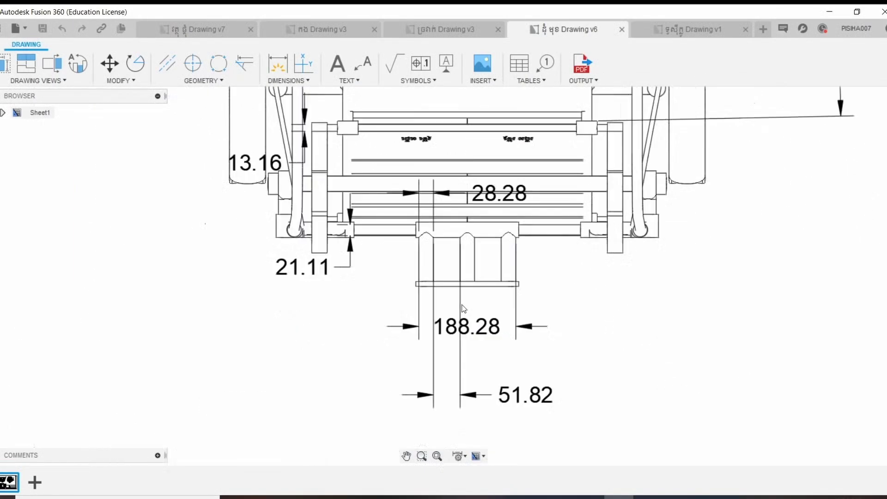
{"action": "middle_click_drag", "start_coordinate": [462, 295], "coordinate": [430, 333]}
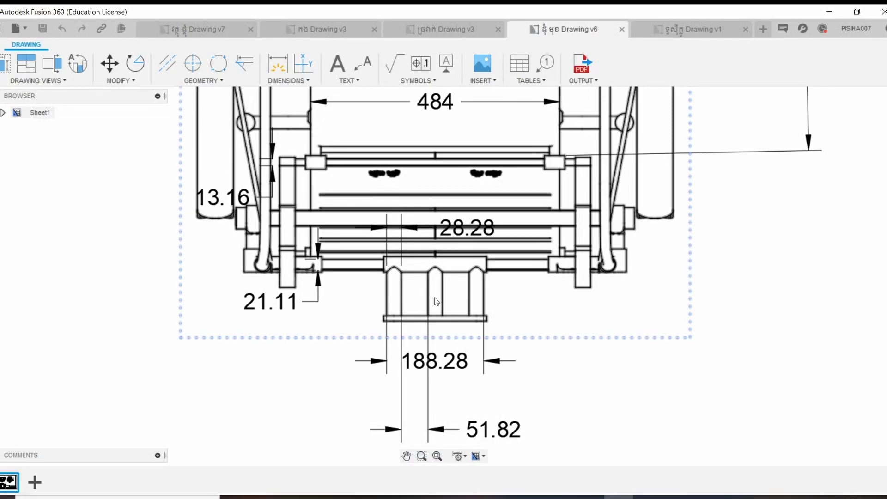
{"action": "scroll", "coordinate": [434, 302], "scroll_direction": "down", "scroll_amount": 1}
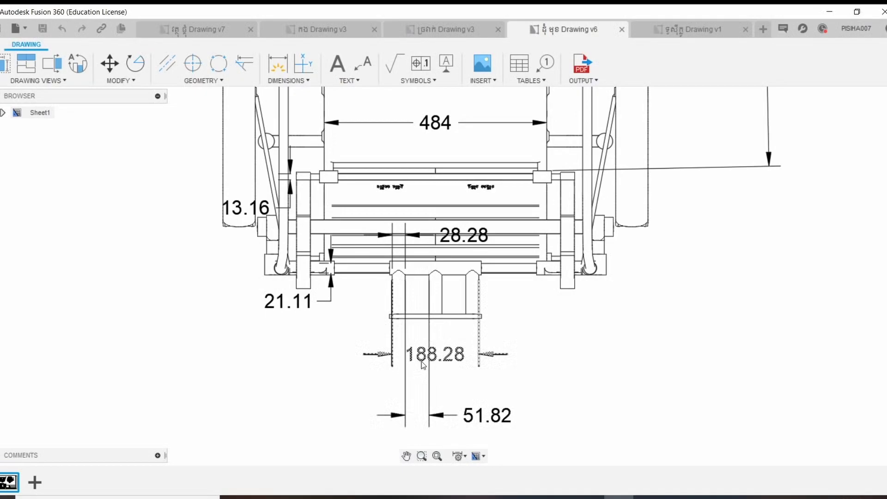
{"action": "middle_click_drag", "start_coordinate": [421, 323], "coordinate": [415, 303]}
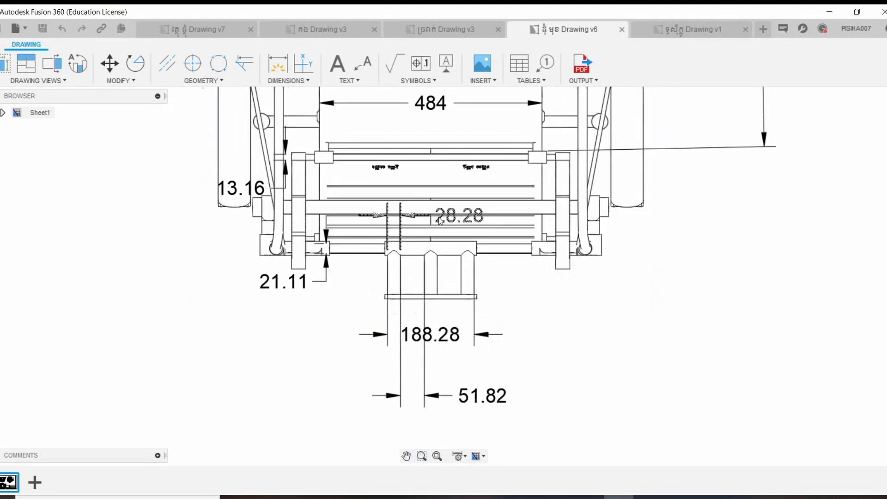
{"action": "middle_click_drag", "start_coordinate": [440, 222], "coordinate": [432, 245]}
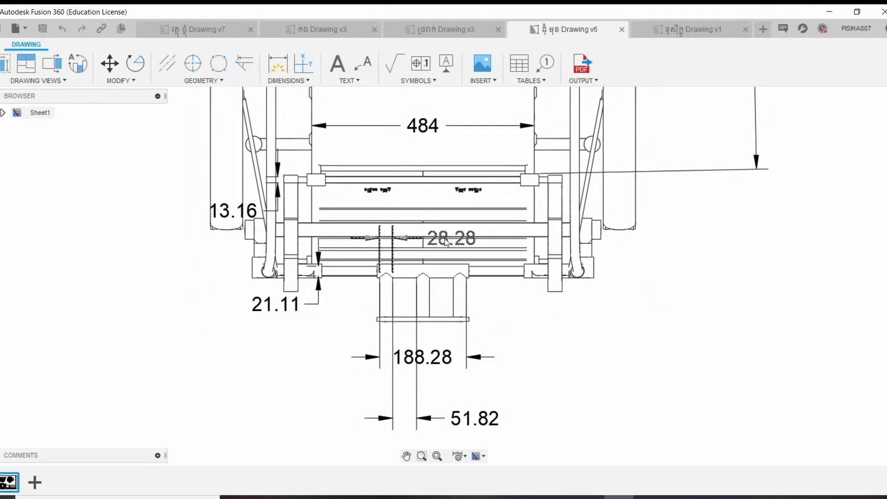
{"action": "scroll", "coordinate": [445, 233], "scroll_direction": "down", "scroll_amount": 1}
{"action": "scroll", "coordinate": [445, 233], "scroll_direction": "down", "scroll_amount": 1}
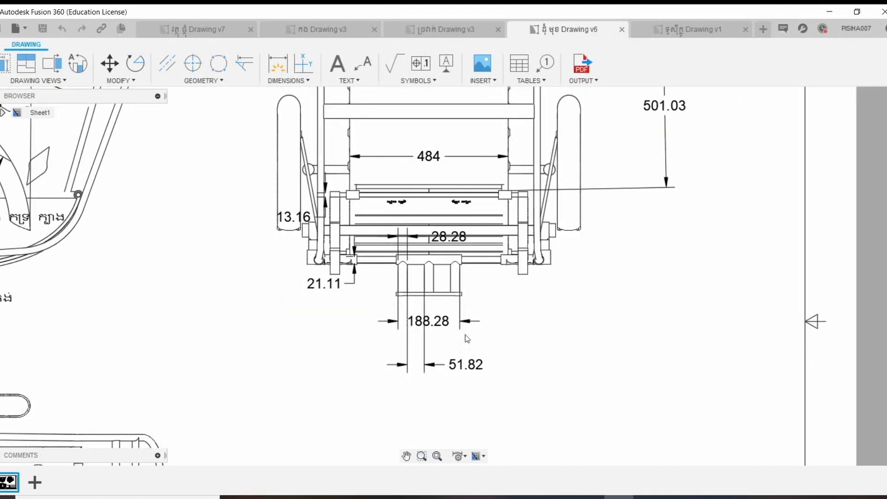
{"action": "middle_click_drag", "start_coordinate": [430, 305], "coordinate": [400, 327]}
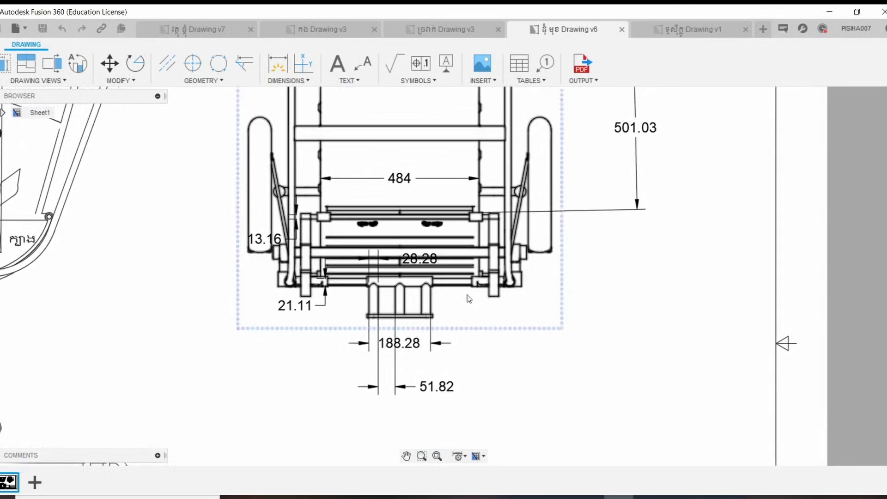
{"action": "scroll", "coordinate": [468, 296], "scroll_direction": "down", "scroll_amount": 1}
{"action": "scroll", "coordinate": [475, 283], "scroll_direction": "down", "scroll_amount": 1}
Step: Zoom and pan to inspect the top view of the Drawing v6 cart sheet
{"action": "scroll", "coordinate": [466, 258], "scroll_direction": "down", "scroll_amount": 2}
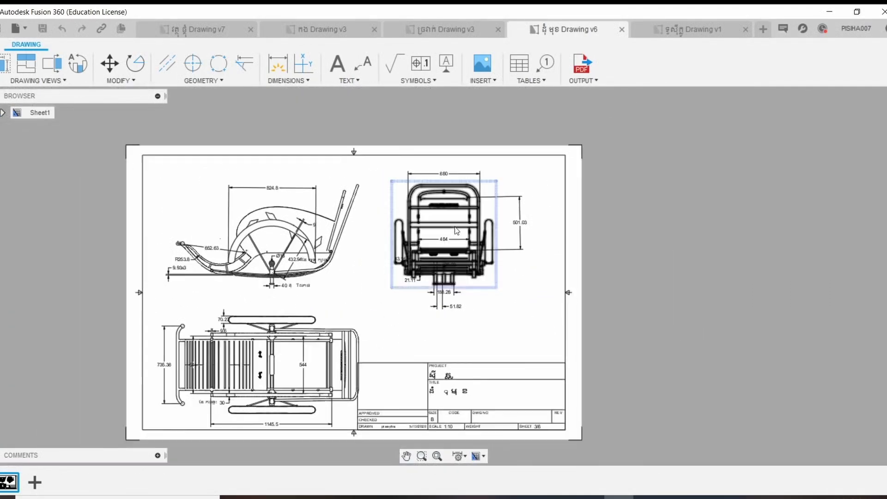
{"action": "scroll", "coordinate": [351, 268], "scroll_direction": "down", "scroll_amount": 1}
{"action": "scroll", "coordinate": [342, 271], "scroll_direction": "up", "scroll_amount": 2}
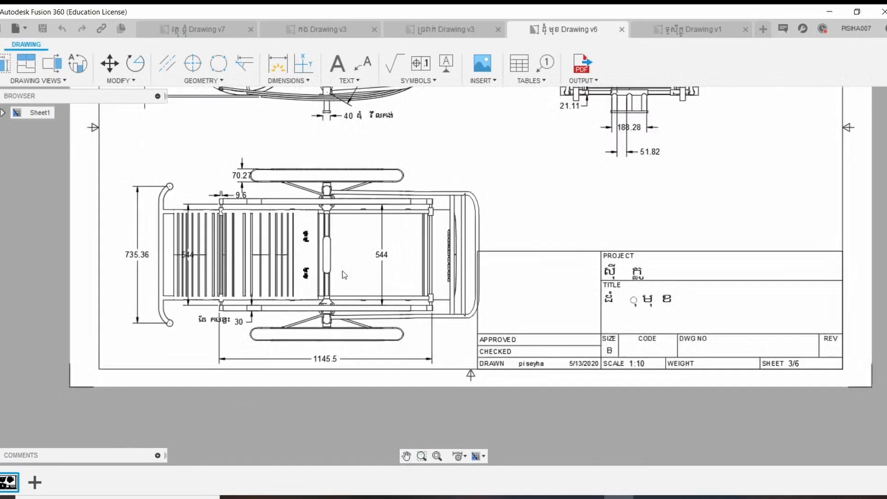
{"action": "scroll", "coordinate": [342, 271], "scroll_direction": "up", "scroll_amount": 1}
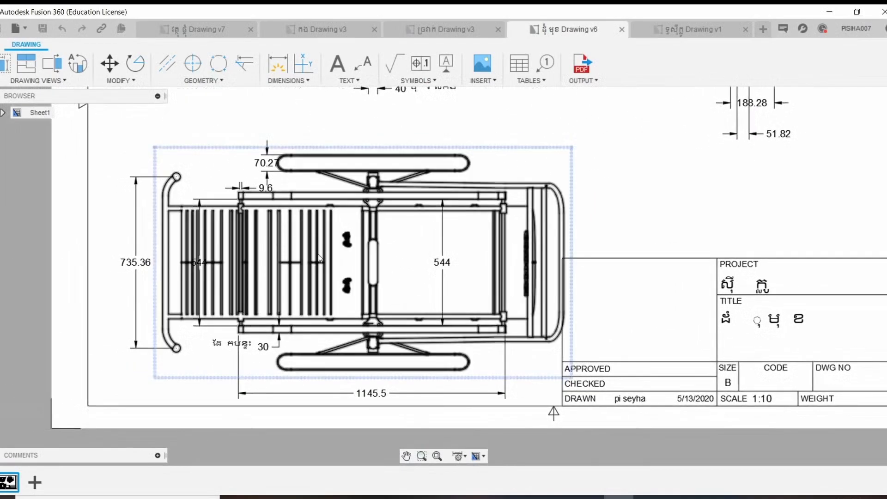
{"action": "scroll", "coordinate": [319, 258], "scroll_direction": "up", "scroll_amount": 1}
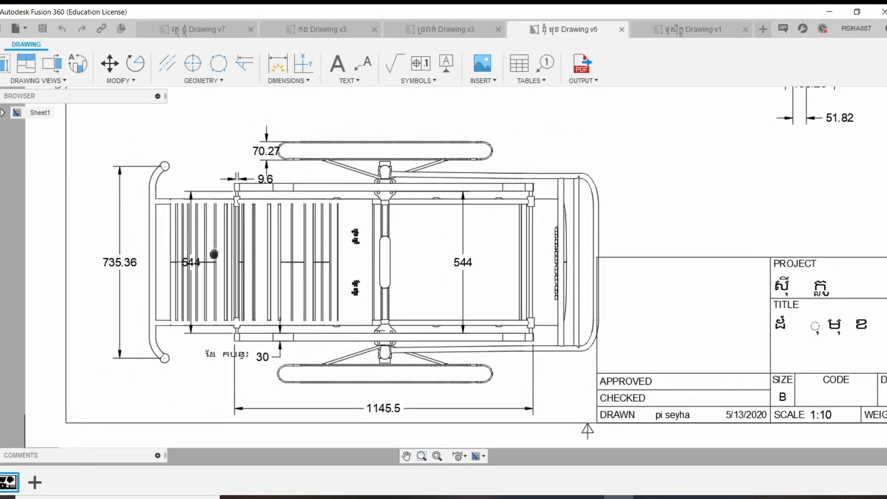
{"action": "middle_click_drag", "start_coordinate": [204, 259], "coordinate": [230, 256]}
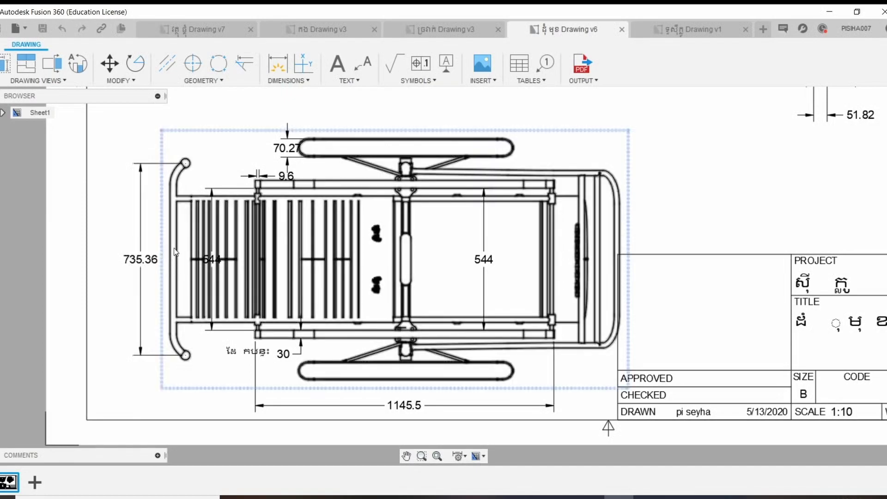
{"action": "middle_click_drag", "start_coordinate": [174, 264], "coordinate": [129, 237]}
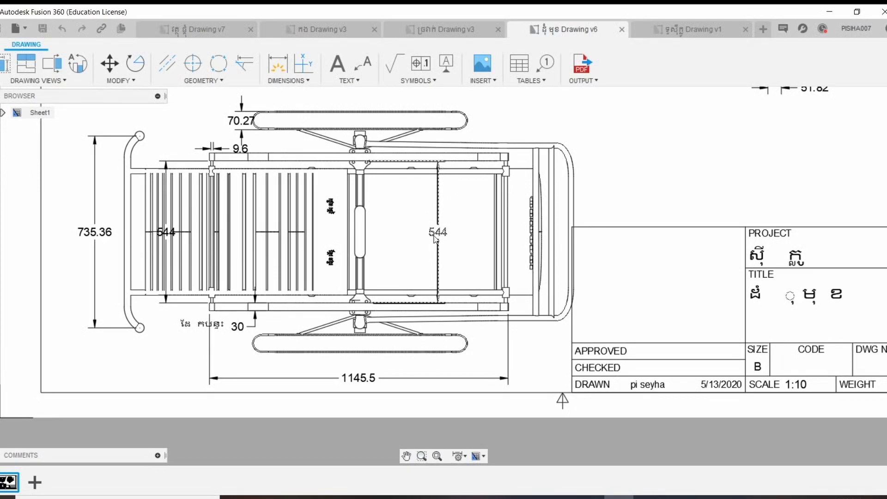
Step: Zoom out to the full sheet and switch to the Drawing v1 frame document
{"action": "scroll", "coordinate": [388, 235], "scroll_direction": "down", "scroll_amount": 2}
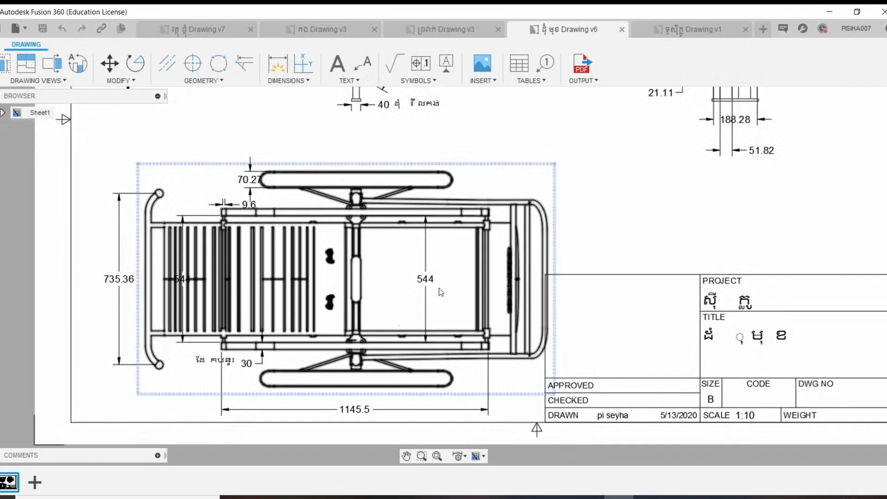
{"action": "scroll", "coordinate": [439, 291], "scroll_direction": "down", "scroll_amount": 5}
{"action": "middle_click_drag", "start_coordinate": [439, 291], "coordinate": [461, 294]}
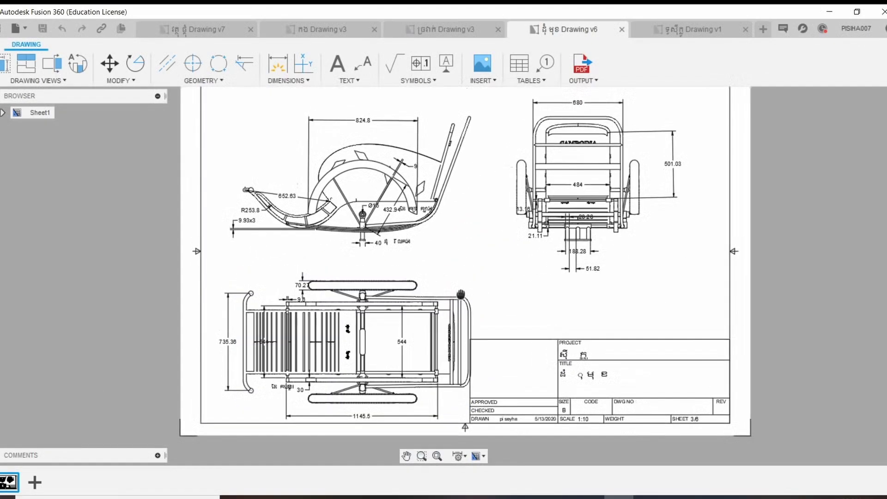
{"action": "left_click", "coordinate": [710, 26]}
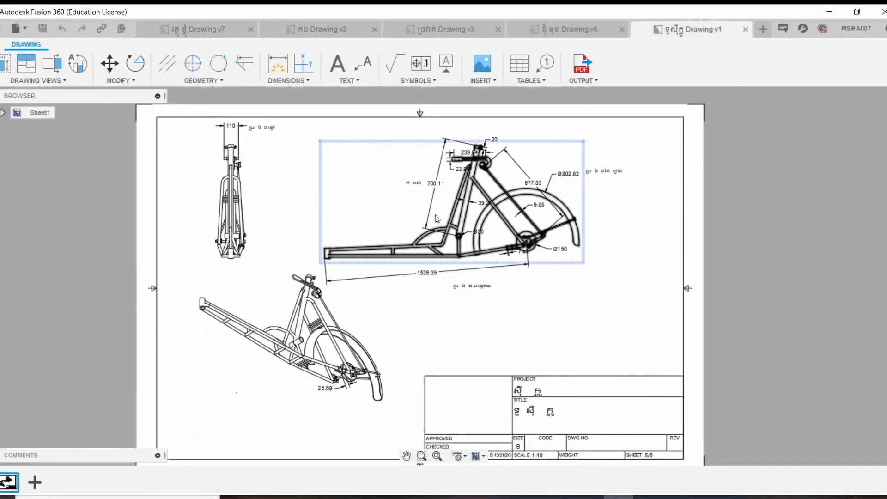
{"action": "scroll", "coordinate": [404, 204], "scroll_direction": "down", "scroll_amount": 1}
{"action": "scroll", "coordinate": [404, 204], "scroll_direction": "down", "scroll_amount": 1}
{"action": "scroll", "coordinate": [404, 204], "scroll_direction": "up", "scroll_amount": 3}
{"action": "scroll", "coordinate": [435, 193], "scroll_direction": "up", "scroll_amount": 2}
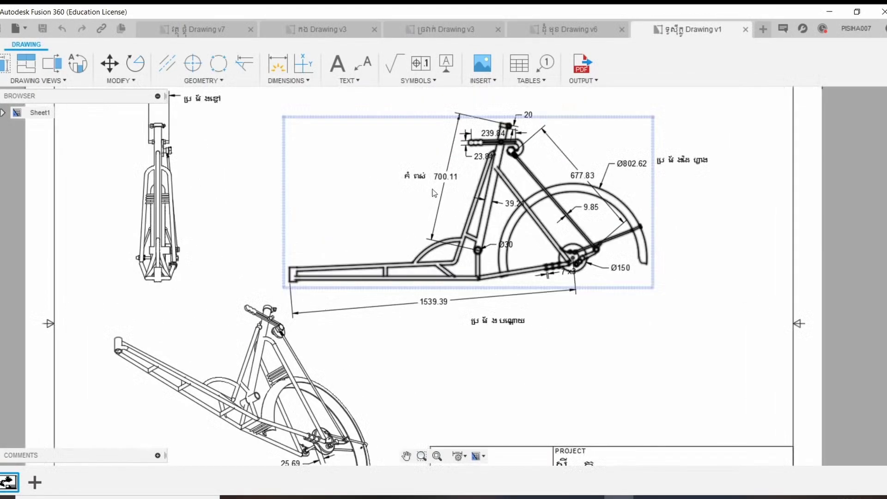
{"action": "scroll", "coordinate": [422, 206], "scroll_direction": "up", "scroll_amount": 2}
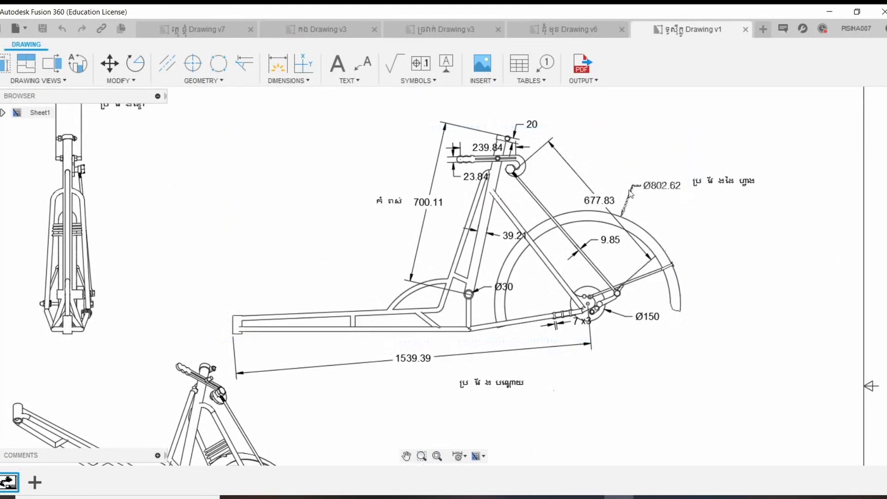
{"action": "scroll", "coordinate": [673, 88], "scroll_direction": "up", "scroll_amount": 1}
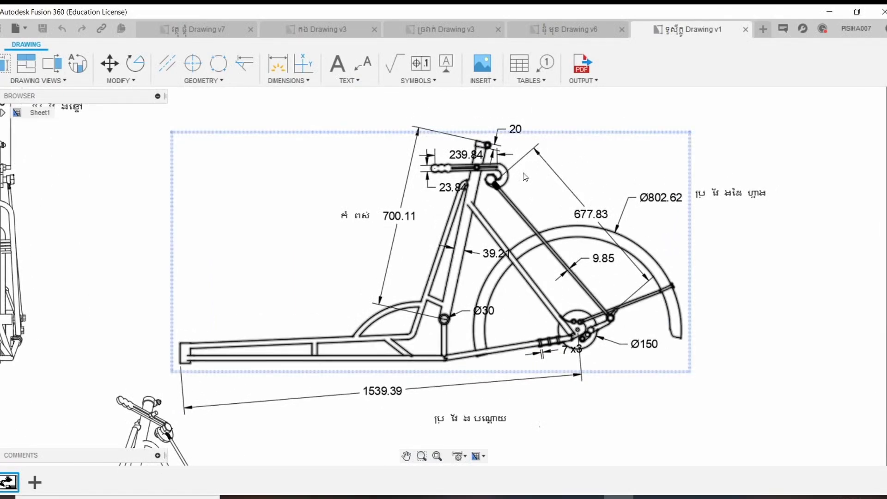
{"action": "middle_click_drag", "start_coordinate": [526, 177], "coordinate": [492, 180]}
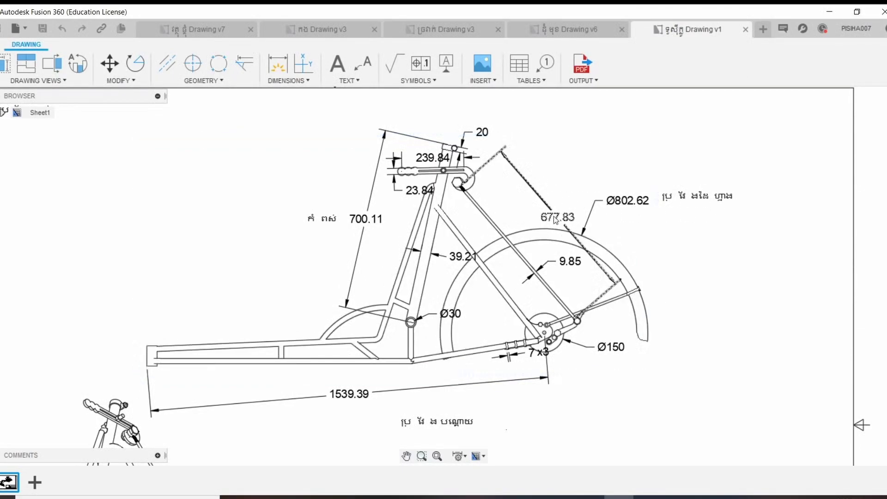
{"action": "middle_click_drag", "start_coordinate": [524, 193], "coordinate": [514, 204]}
{"action": "scroll", "coordinate": [456, 168], "scroll_direction": "up", "scroll_amount": 3}
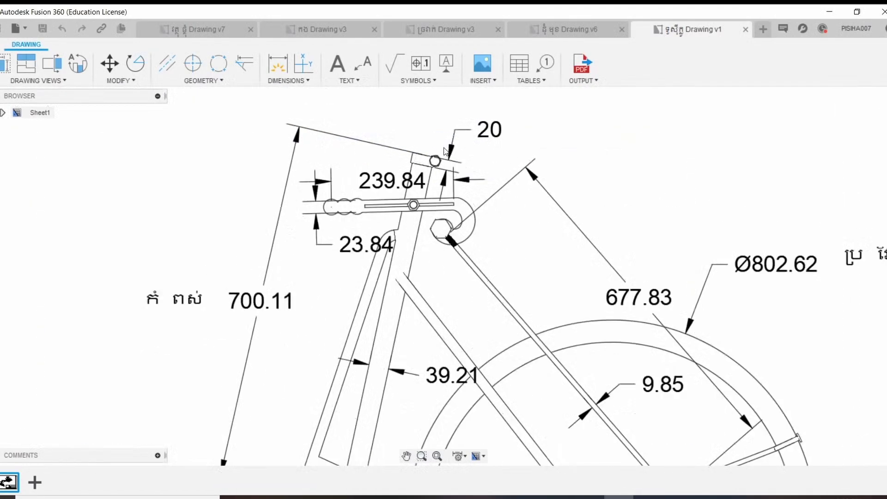
{"action": "scroll", "coordinate": [422, 175], "scroll_direction": "up", "scroll_amount": 2}
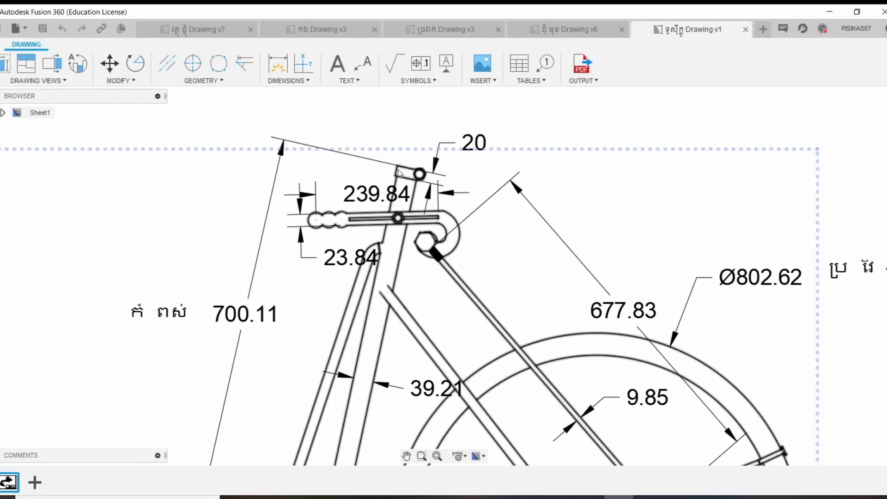
{"action": "scroll", "coordinate": [476, 150], "scroll_direction": "down", "scroll_amount": 2}
{"action": "scroll", "coordinate": [476, 150], "scroll_direction": "down", "scroll_amount": 2}
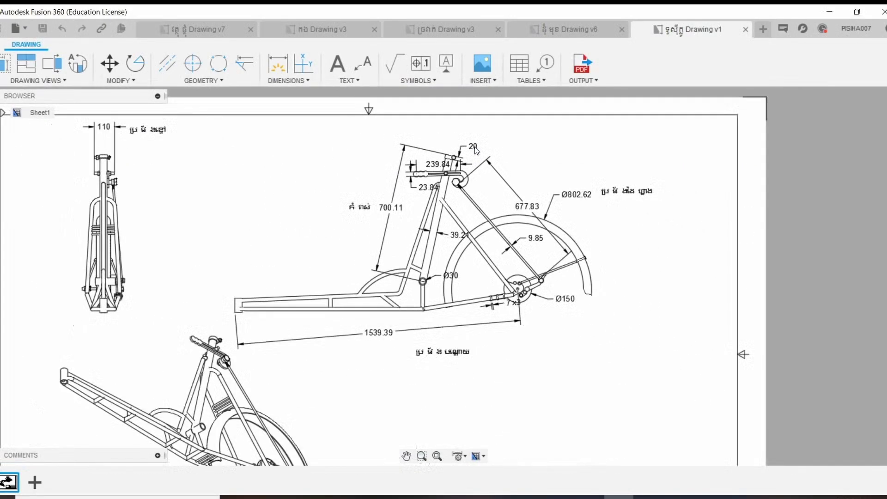
{"action": "scroll", "coordinate": [474, 146], "scroll_direction": "down", "scroll_amount": 2}
{"action": "scroll", "coordinate": [424, 210], "scroll_direction": "up", "scroll_amount": 2}
{"action": "scroll", "coordinate": [424, 209], "scroll_direction": "down", "scroll_amount": 1}
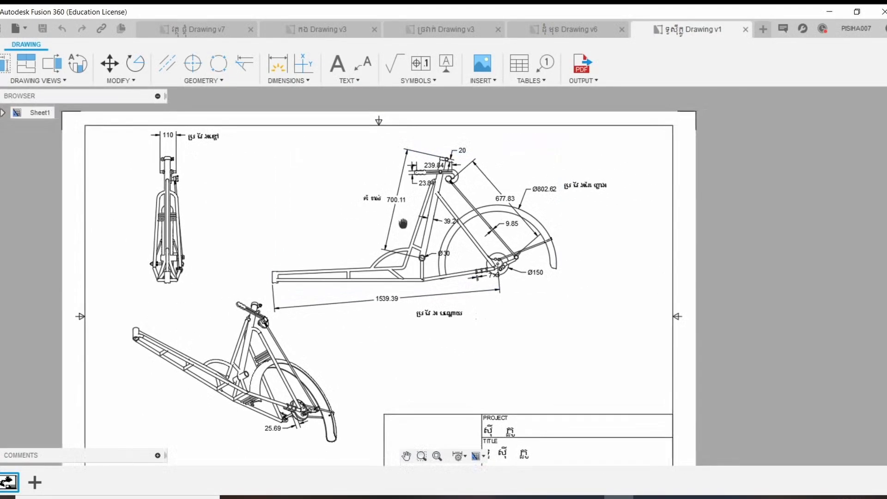
{"action": "scroll", "coordinate": [378, 238], "scroll_direction": "up", "scroll_amount": 1}
{"action": "scroll", "coordinate": [443, 276], "scroll_direction": "up", "scroll_amount": 2}
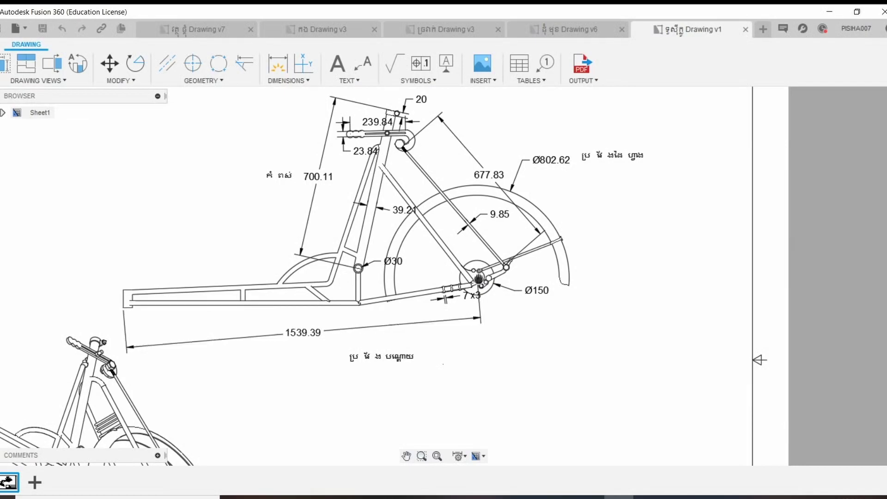
{"action": "middle_click_drag", "start_coordinate": [480, 283], "coordinate": [497, 278]}
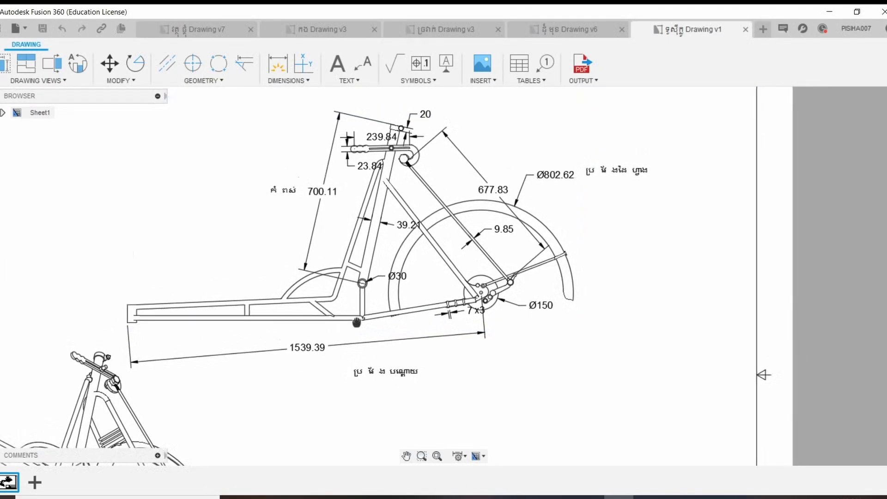
{"action": "middle_click_drag", "start_coordinate": [377, 273], "coordinate": [357, 308]}
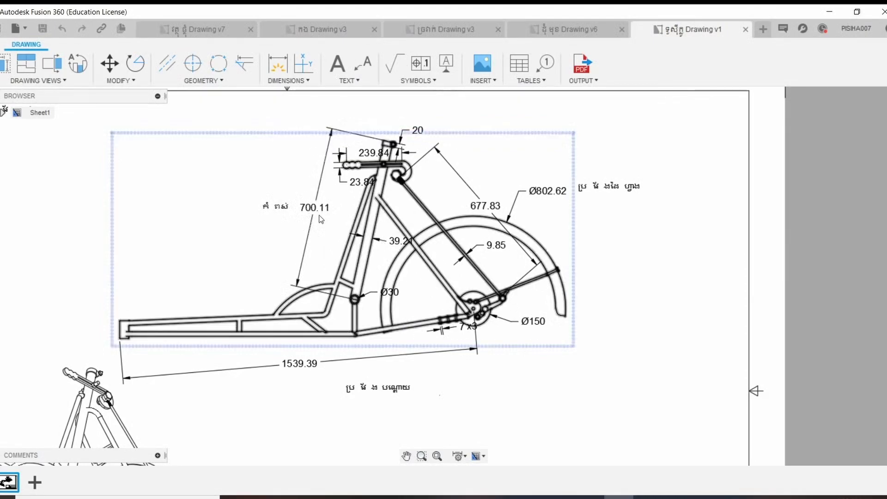
{"action": "middle_click_drag", "start_coordinate": [322, 219], "coordinate": [327, 214]}
{"action": "key", "text": "F6"}
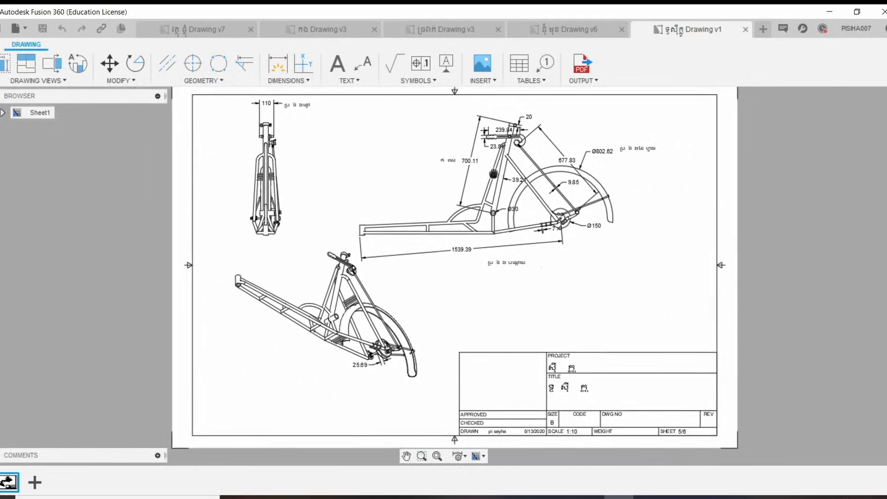
{"action": "scroll", "coordinate": [465, 158], "scroll_direction": "up", "scroll_amount": 2}
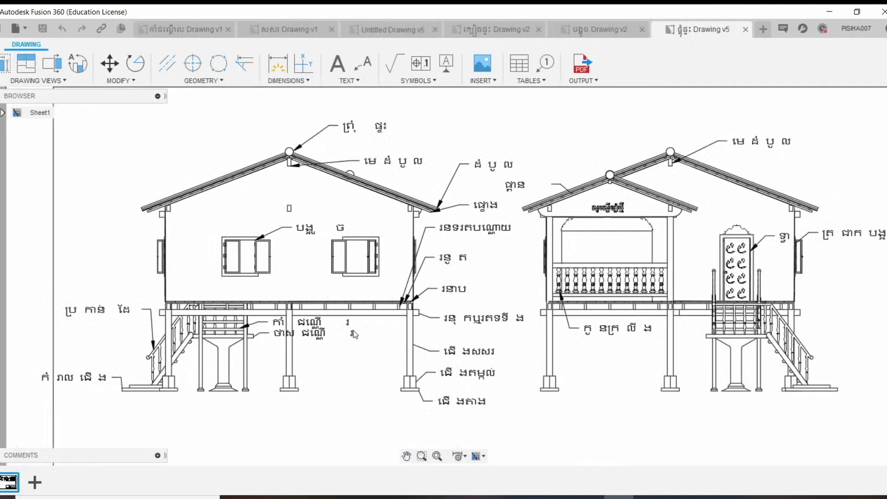
Step: Zoom in and out and recentre the left house elevation
{"action": "scroll", "coordinate": [355, 286], "scroll_direction": "down", "scroll_amount": 1}
{"action": "scroll", "coordinate": [361, 254], "scroll_direction": "up", "scroll_amount": 1}
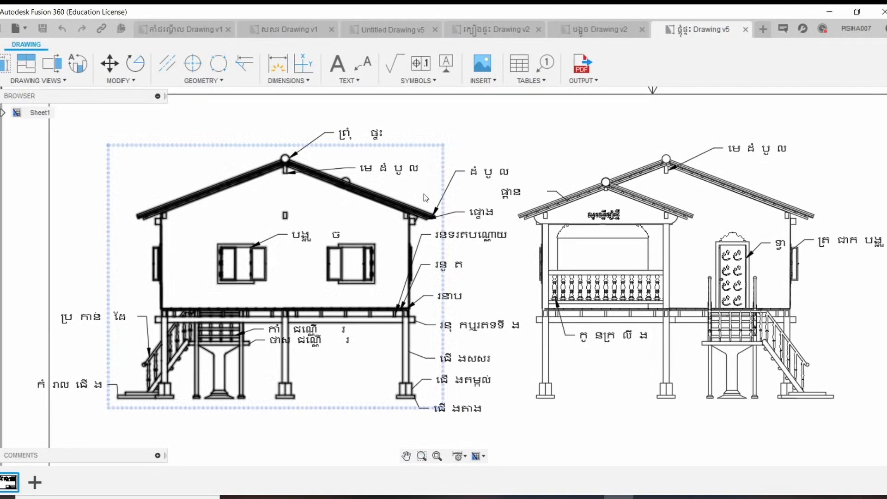
{"action": "scroll", "coordinate": [614, 221], "scroll_direction": "up", "scroll_amount": 1}
{"action": "scroll", "coordinate": [610, 198], "scroll_direction": "down", "scroll_amount": 1}
{"action": "scroll", "coordinate": [591, 203], "scroll_direction": "down", "scroll_amount": 1}
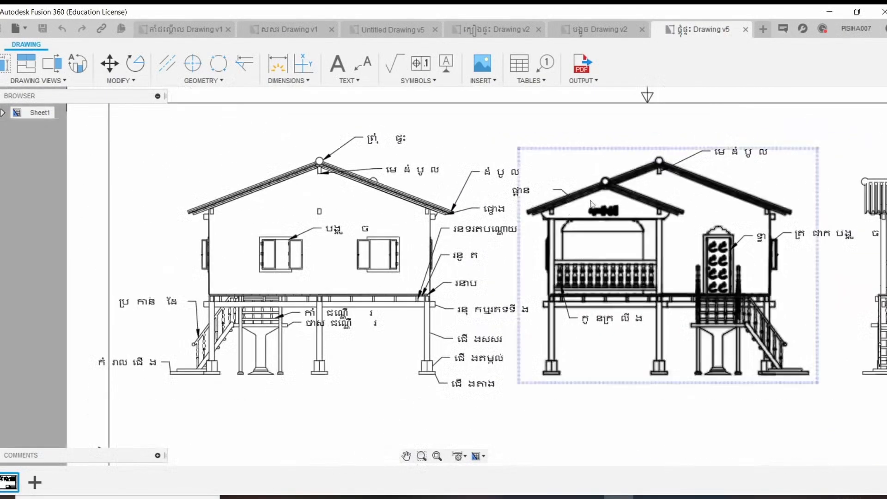
{"action": "scroll", "coordinate": [337, 158], "scroll_direction": "up", "scroll_amount": 2}
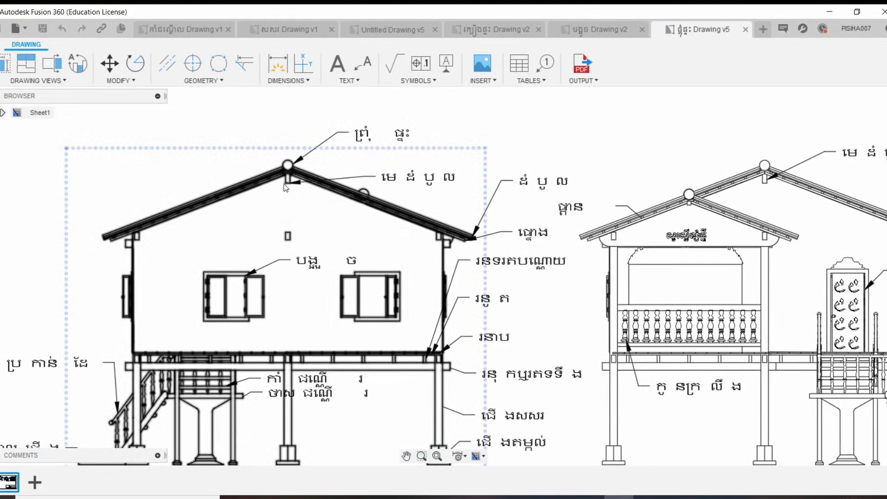
{"action": "scroll", "coordinate": [284, 183], "scroll_direction": "down", "scroll_amount": 1}
{"action": "scroll", "coordinate": [287, 185], "scroll_direction": "up", "scroll_amount": 1}
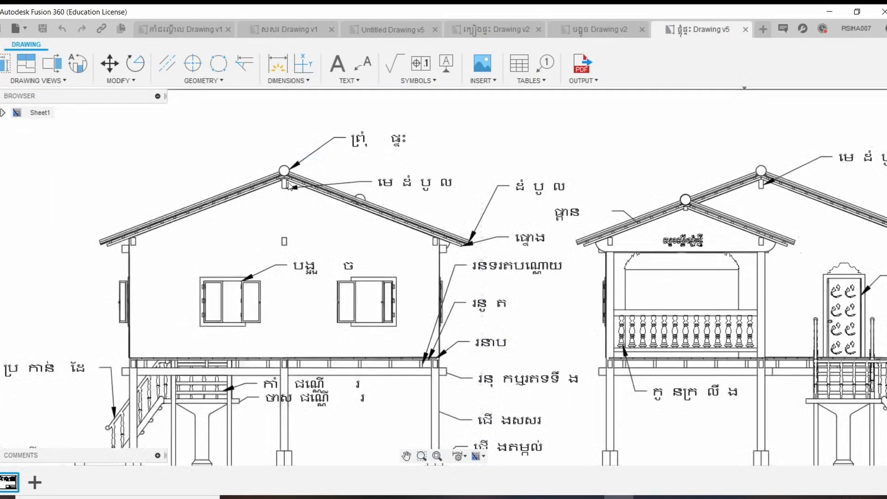
{"action": "scroll", "coordinate": [286, 184], "scroll_direction": "up", "scroll_amount": 2}
{"action": "scroll", "coordinate": [282, 183], "scroll_direction": "up", "scroll_amount": 1}
{"action": "scroll", "coordinate": [277, 181], "scroll_direction": "down", "scroll_amount": 2}
{"action": "scroll", "coordinate": [276, 180], "scroll_direction": "down", "scroll_amount": 1}
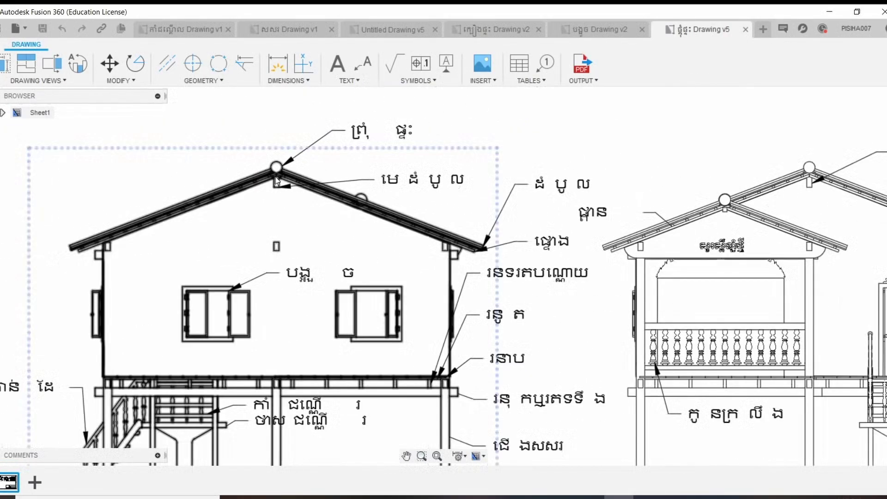
{"action": "scroll", "coordinate": [376, 188], "scroll_direction": "down", "scroll_amount": 3}
{"action": "scroll", "coordinate": [313, 191], "scroll_direction": "up", "scroll_amount": 2}
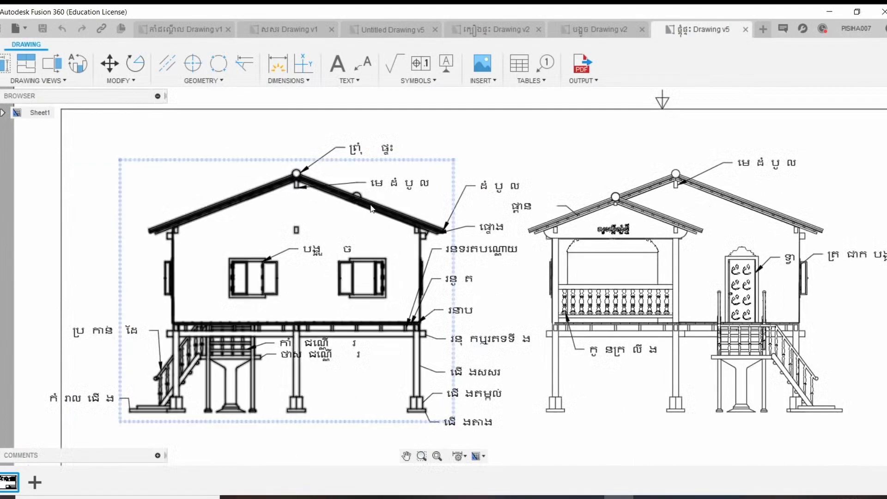
{"action": "scroll", "coordinate": [307, 202], "scroll_direction": "down", "scroll_amount": 2}
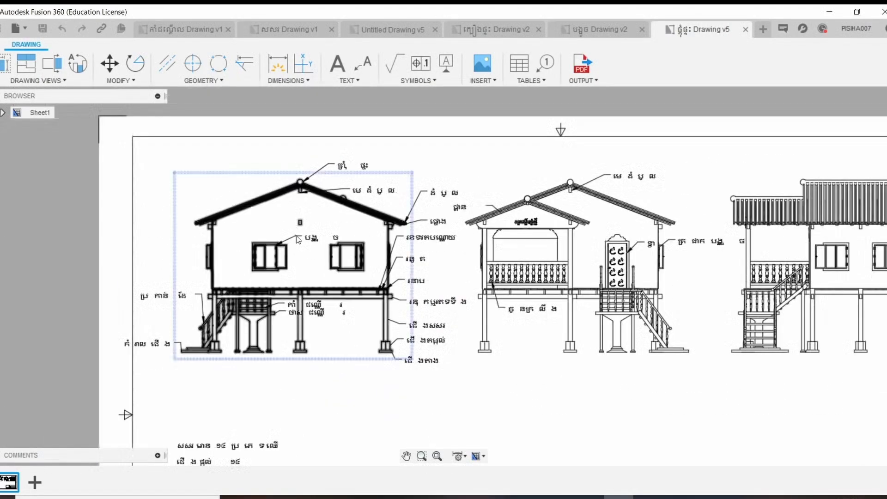
{"action": "scroll", "coordinate": [295, 240], "scroll_direction": "up", "scroll_amount": 2}
{"action": "middle_click_drag", "start_coordinate": [295, 240], "coordinate": [323, 201]}
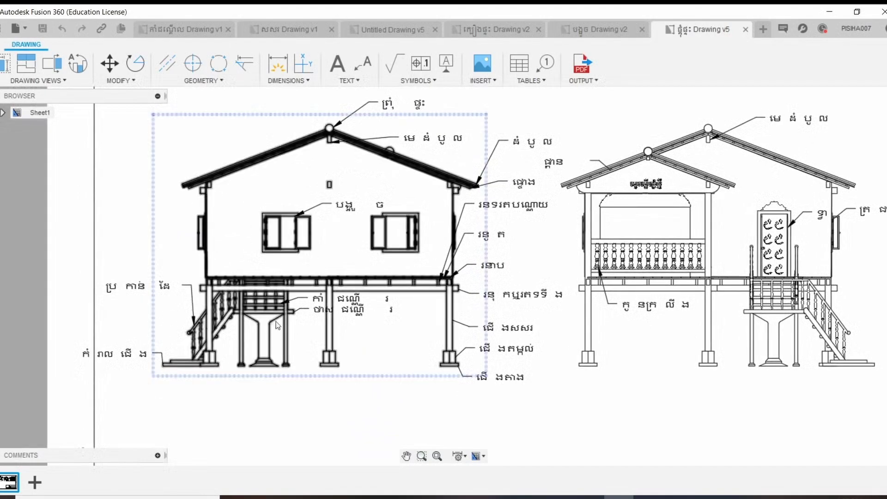
Step: Zoom repeatedly to inspect details of the house elevations
{"action": "scroll", "coordinate": [250, 295], "scroll_direction": "down", "scroll_amount": 1}
{"action": "scroll", "coordinate": [409, 230], "scroll_direction": "up", "scroll_amount": 2}
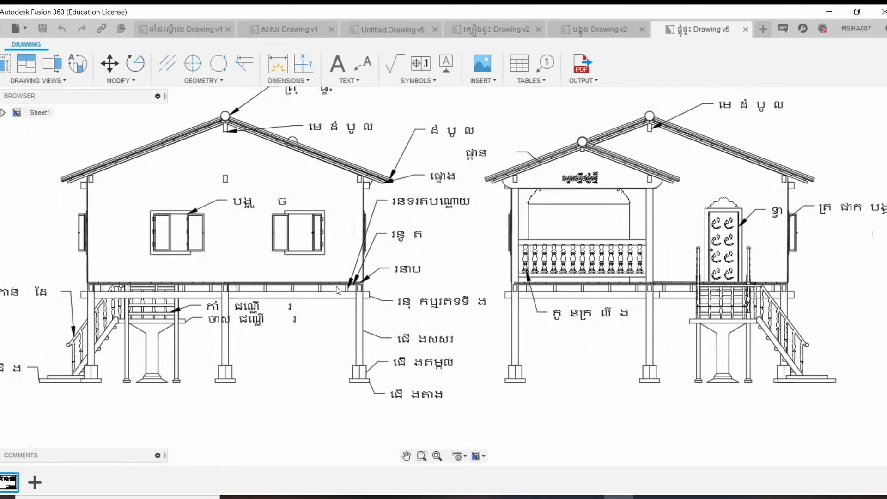
{"action": "scroll", "coordinate": [408, 230], "scroll_direction": "up", "scroll_amount": 2}
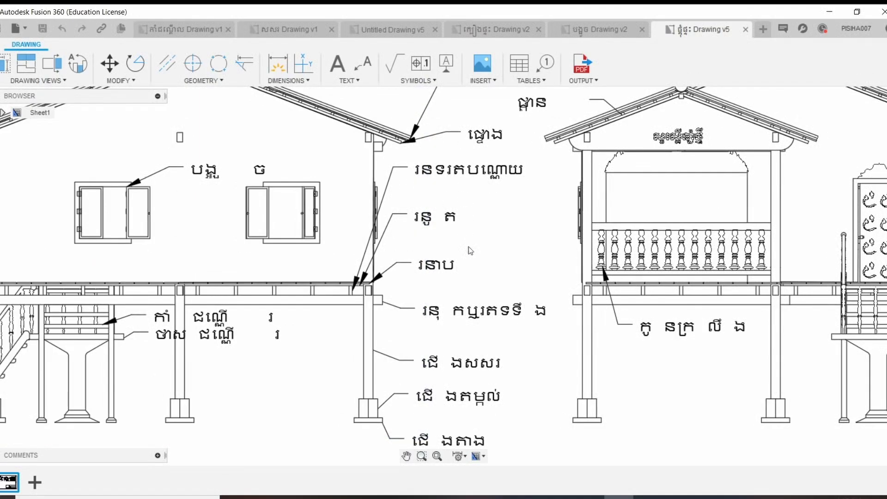
{"action": "scroll", "coordinate": [402, 251], "scroll_direction": "down", "scroll_amount": 1}
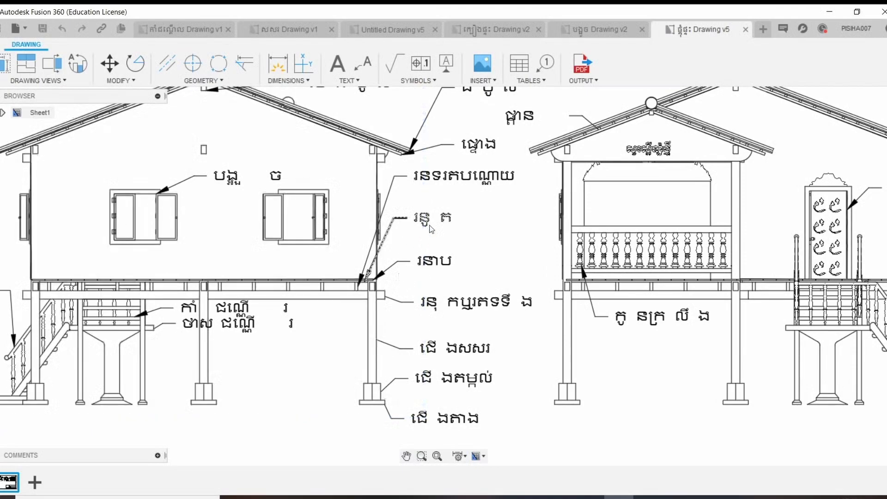
{"action": "scroll", "coordinate": [379, 246], "scroll_direction": "down", "scroll_amount": 1}
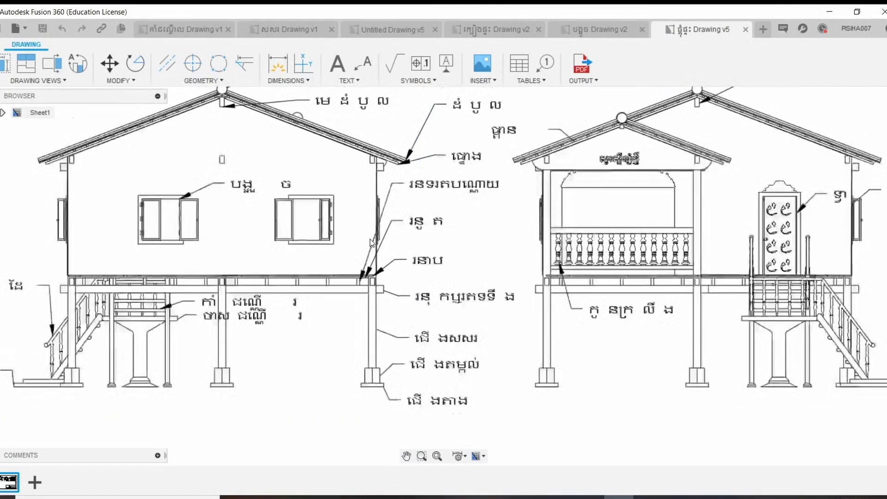
{"action": "scroll", "coordinate": [365, 245], "scroll_direction": "down", "scroll_amount": 1}
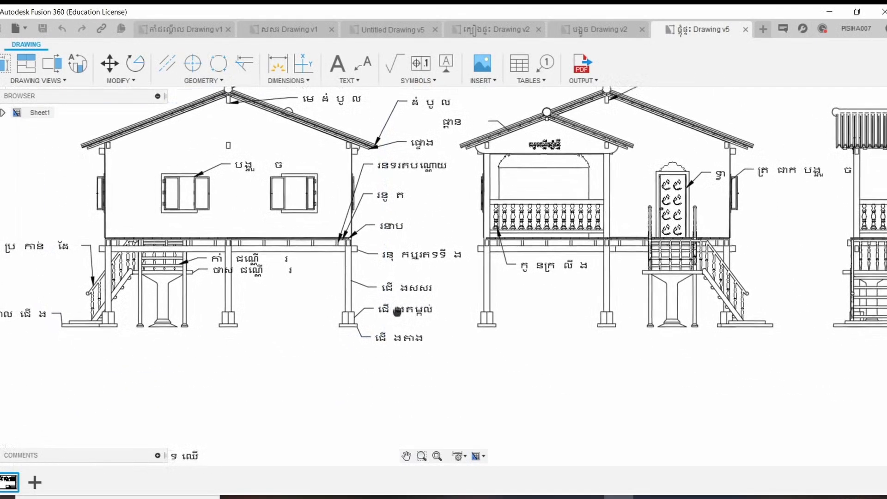
{"action": "scroll", "coordinate": [372, 329], "scroll_direction": "up", "scroll_amount": 1}
{"action": "scroll", "coordinate": [371, 328], "scroll_direction": "up", "scroll_amount": 2}
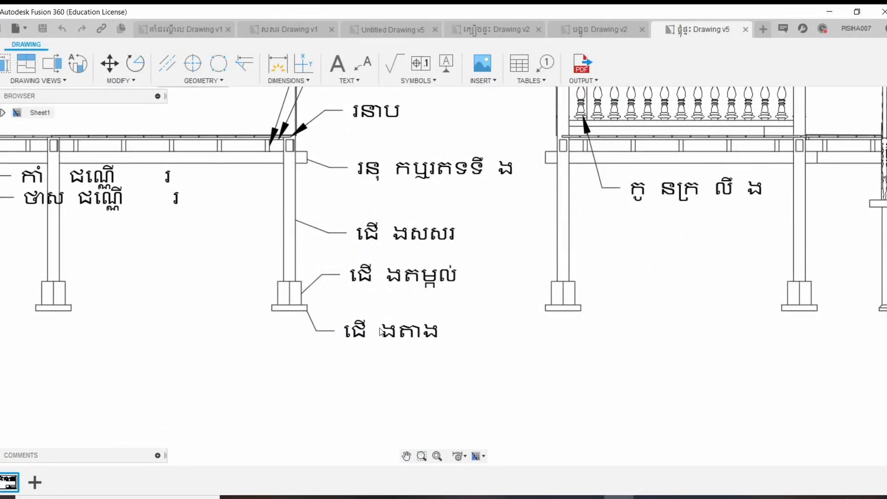
{"action": "scroll", "coordinate": [360, 290], "scroll_direction": "down", "scroll_amount": 1}
{"action": "scroll", "coordinate": [354, 331], "scroll_direction": "down", "scroll_amount": 1}
{"action": "scroll", "coordinate": [347, 371], "scroll_direction": "down", "scroll_amount": 1}
{"action": "scroll", "coordinate": [348, 371], "scroll_direction": "down", "scroll_amount": 1}
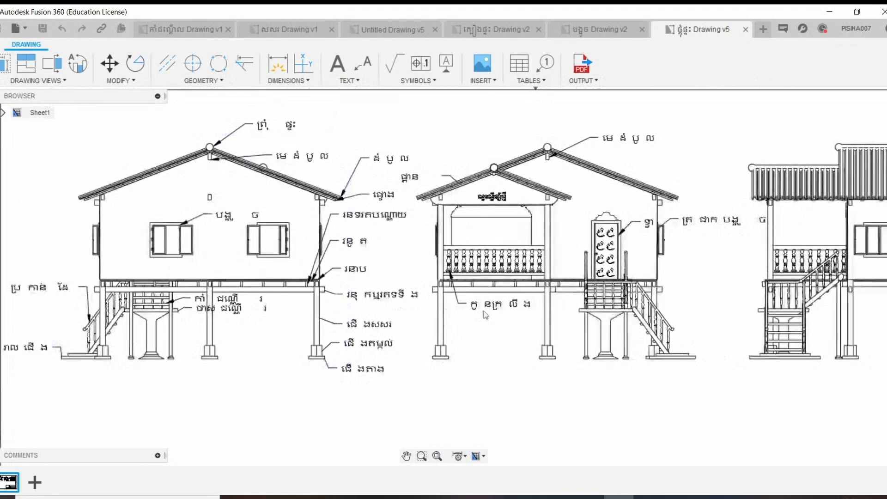
{"action": "scroll", "coordinate": [490, 325], "scroll_direction": "up", "scroll_amount": 2}
{"action": "scroll", "coordinate": [486, 326], "scroll_direction": "up", "scroll_amount": 1}
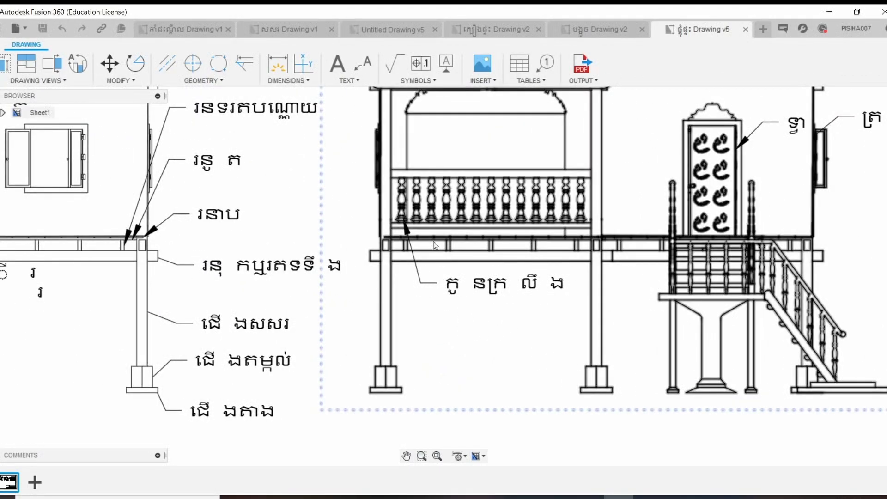
{"action": "scroll", "coordinate": [434, 261], "scroll_direction": "down", "scroll_amount": 1}
{"action": "scroll", "coordinate": [423, 263], "scroll_direction": "down", "scroll_amount": 1}
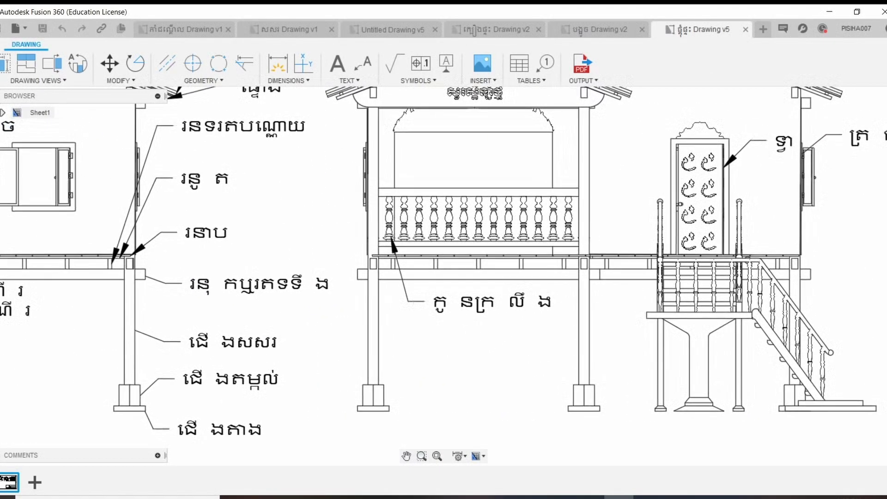
{"action": "scroll", "coordinate": [406, 266], "scroll_direction": "down", "scroll_amount": 1}
{"action": "scroll", "coordinate": [393, 268], "scroll_direction": "down", "scroll_amount": 1}
Step: Pan right over the middle and corrugated-roof elevations, then recentre all three
{"action": "middle_click_drag", "start_coordinate": [391, 268], "coordinate": [290, 265]}
{"action": "scroll", "coordinate": [553, 215], "scroll_direction": "up", "scroll_amount": 1}
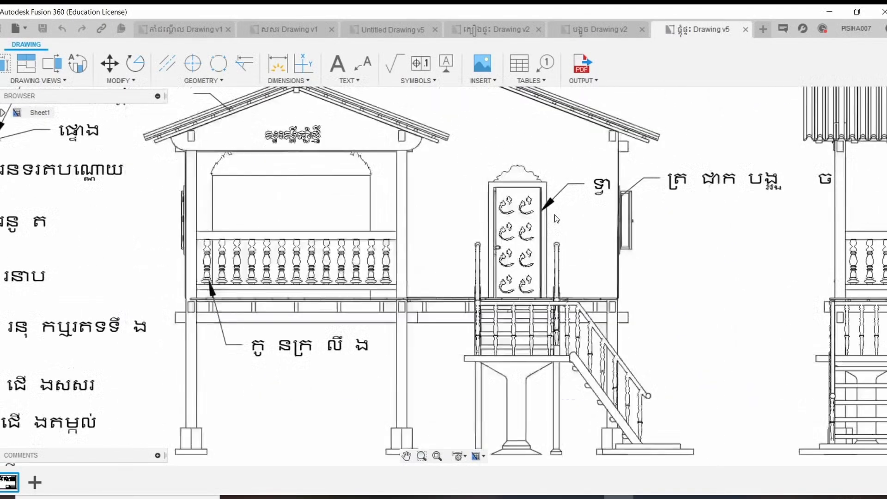
{"action": "scroll", "coordinate": [555, 215], "scroll_direction": "up", "scroll_amount": 1}
{"action": "scroll", "coordinate": [555, 214], "scroll_direction": "up", "scroll_amount": 1}
{"action": "mouse_move", "coordinate": [504, 239]}
{"action": "middle_mouse_down"}
{"action": "mouse_move", "coordinate": [456, 238]}
{"action": "mouse_move", "coordinate": [436, 254]}
{"action": "middle_mouse_up"}
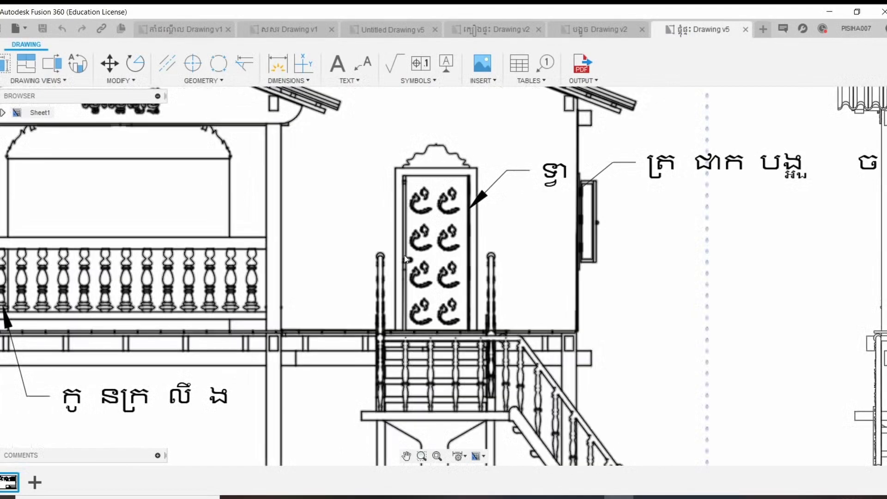
{"action": "scroll", "coordinate": [401, 255], "scroll_direction": "down", "scroll_amount": 3}
{"action": "middle_click_drag", "start_coordinate": [560, 241], "coordinate": [489, 253]}
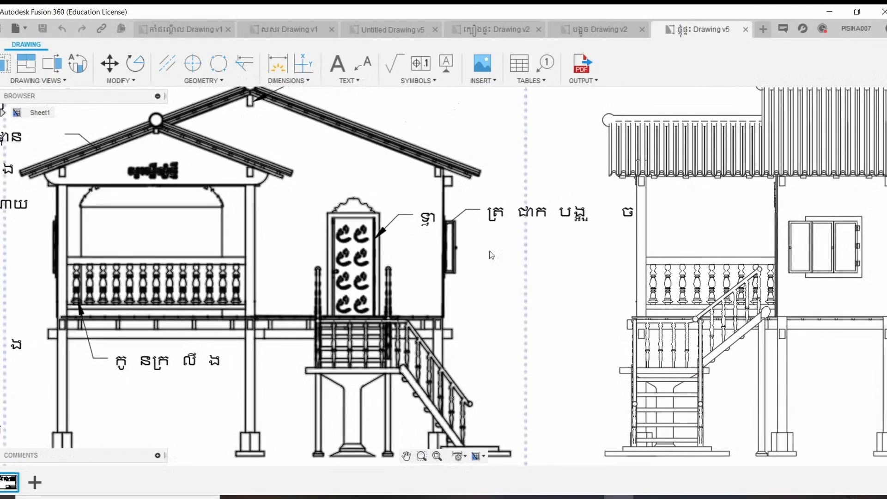
{"action": "scroll", "coordinate": [485, 240], "scroll_direction": "down", "scroll_amount": 2}
{"action": "scroll", "coordinate": [486, 240], "scroll_direction": "down", "scroll_amount": 2}
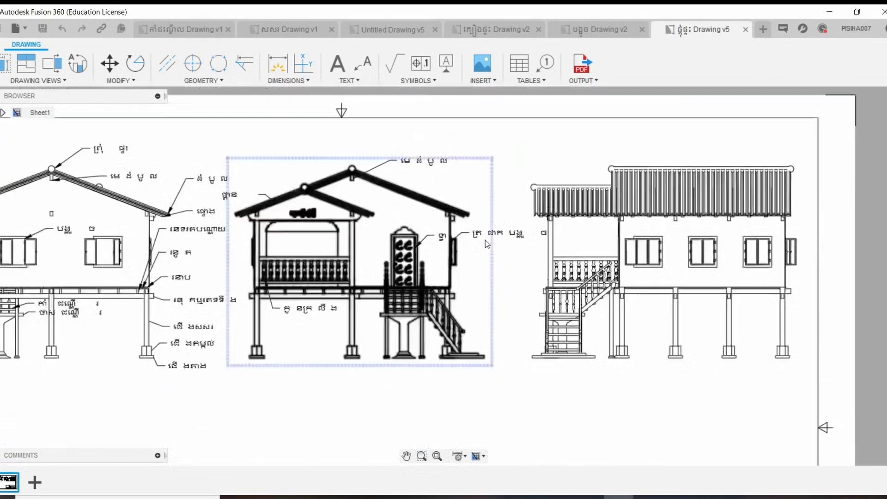
{"action": "scroll", "coordinate": [485, 238], "scroll_direction": "down", "scroll_amount": 1}
{"action": "middle_click_drag", "start_coordinate": [483, 234], "coordinate": [569, 210]}
{"action": "scroll", "coordinate": [309, 207], "scroll_direction": "up", "scroll_amount": 3}
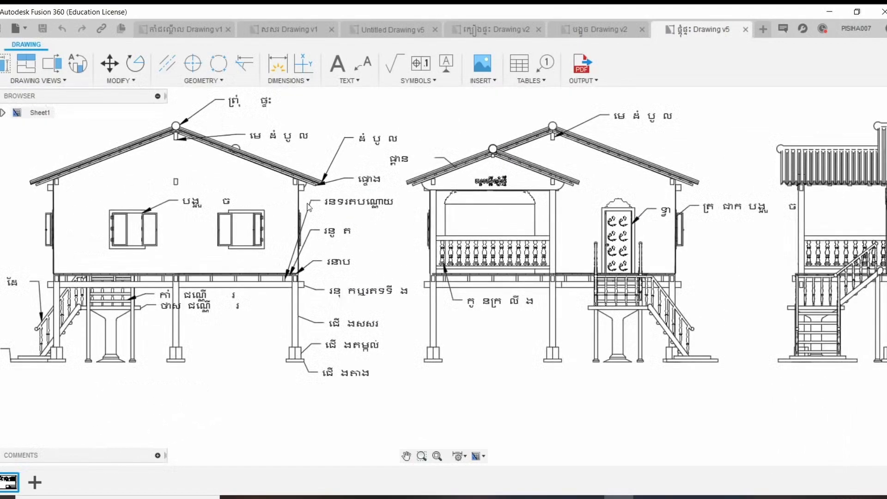
{"action": "left_click", "coordinate": [622, 32]}
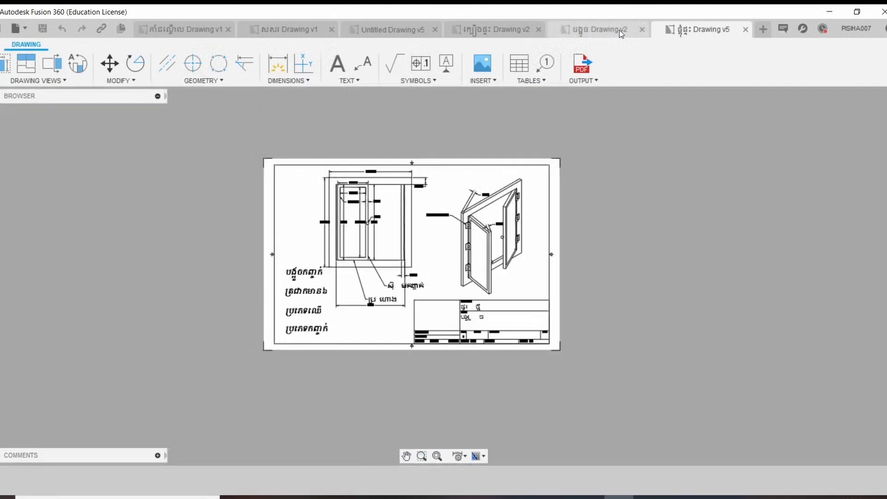
{"action": "scroll", "coordinate": [396, 268], "scroll_direction": "up", "scroll_amount": 2}
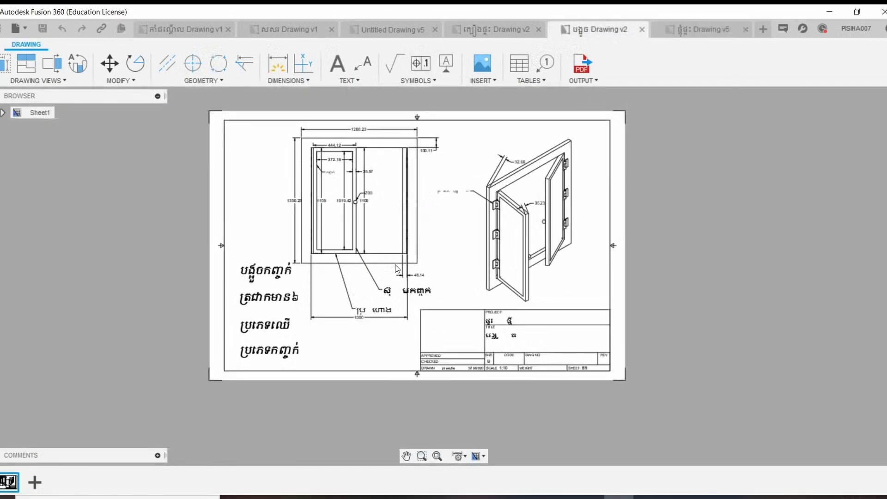
{"action": "scroll", "coordinate": [396, 268], "scroll_direction": "up", "scroll_amount": 1}
{"action": "scroll", "coordinate": [406, 271], "scroll_direction": "up", "scroll_amount": 2}
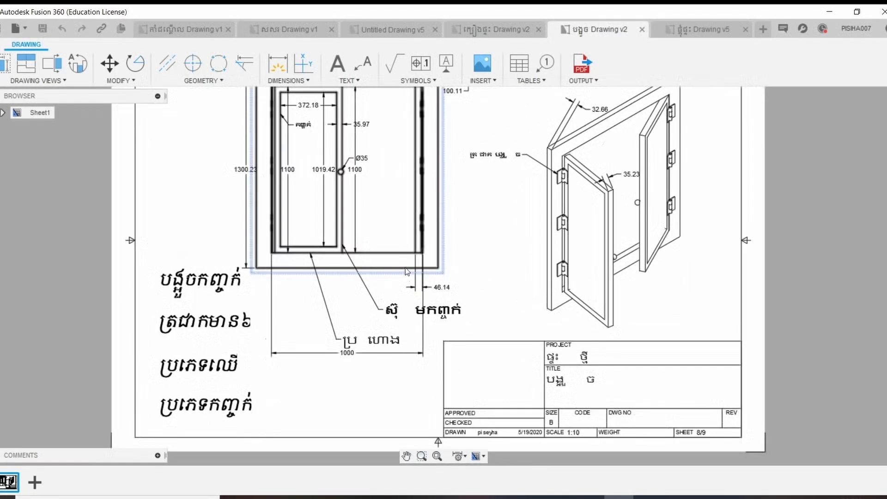
{"action": "scroll", "coordinate": [404, 285], "scroll_direction": "down", "scroll_amount": 1}
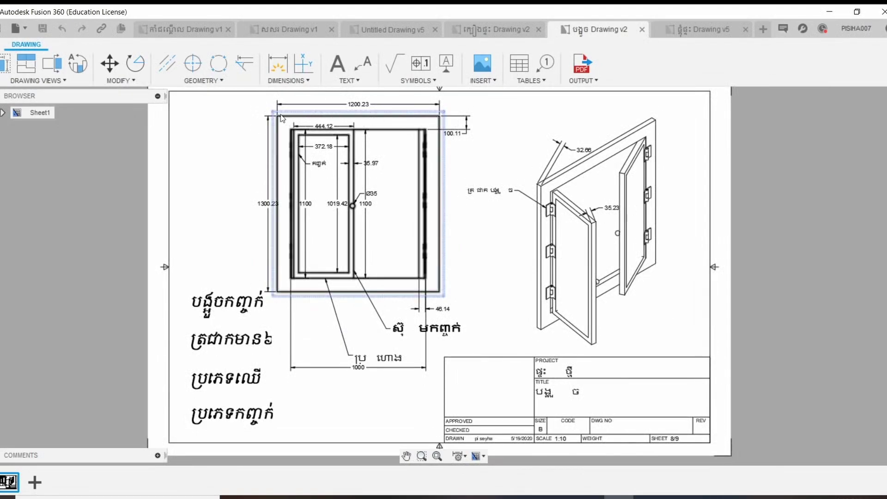
{"action": "scroll", "coordinate": [366, 119], "scroll_direction": "up", "scroll_amount": 1}
{"action": "scroll", "coordinate": [359, 106], "scroll_direction": "up", "scroll_amount": 1}
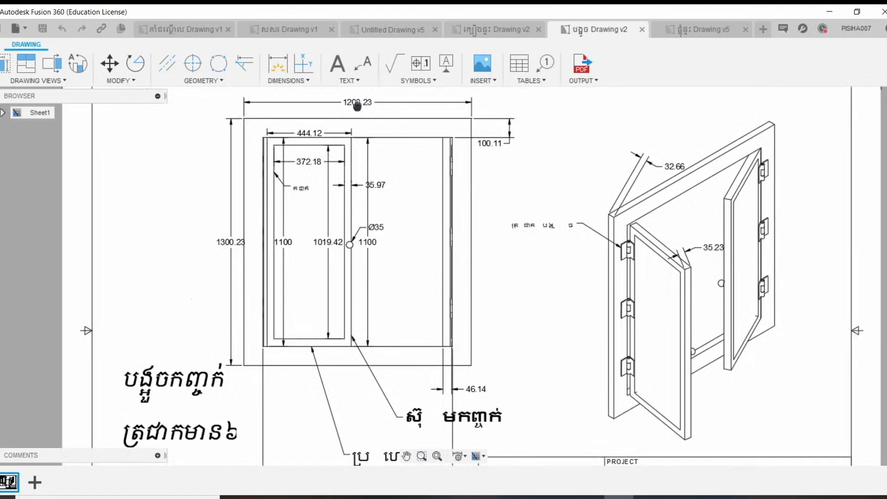
{"action": "scroll", "coordinate": [359, 120], "scroll_direction": "up", "scroll_amount": 1}
{"action": "scroll", "coordinate": [358, 137], "scroll_direction": "up", "scroll_amount": 1}
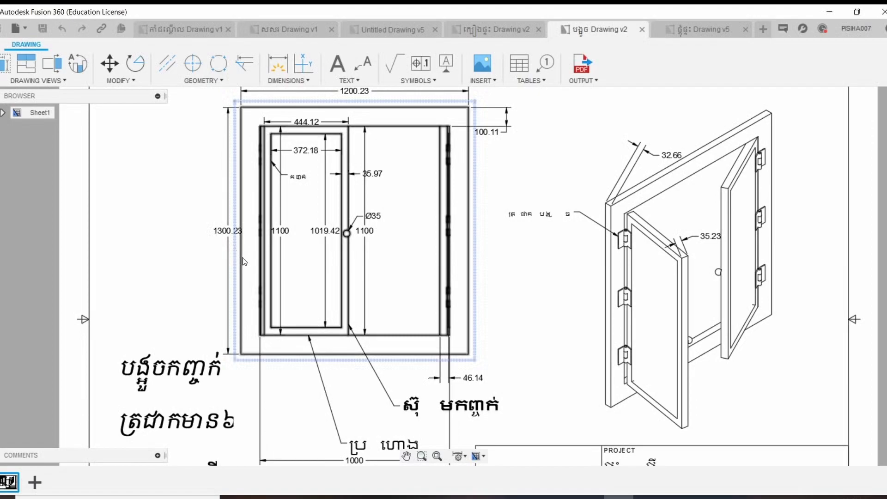
{"action": "scroll", "coordinate": [244, 262], "scroll_direction": "down", "scroll_amount": 1}
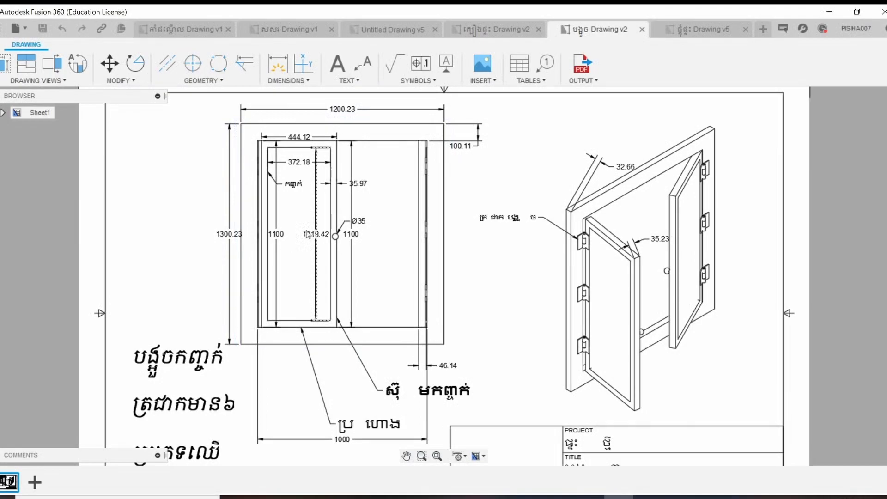
{"action": "scroll", "coordinate": [314, 236], "scroll_direction": "down", "scroll_amount": 1}
{"action": "scroll", "coordinate": [583, 259], "scroll_direction": "up", "scroll_amount": 1}
{"action": "scroll", "coordinate": [532, 265], "scroll_direction": "up", "scroll_amount": 1}
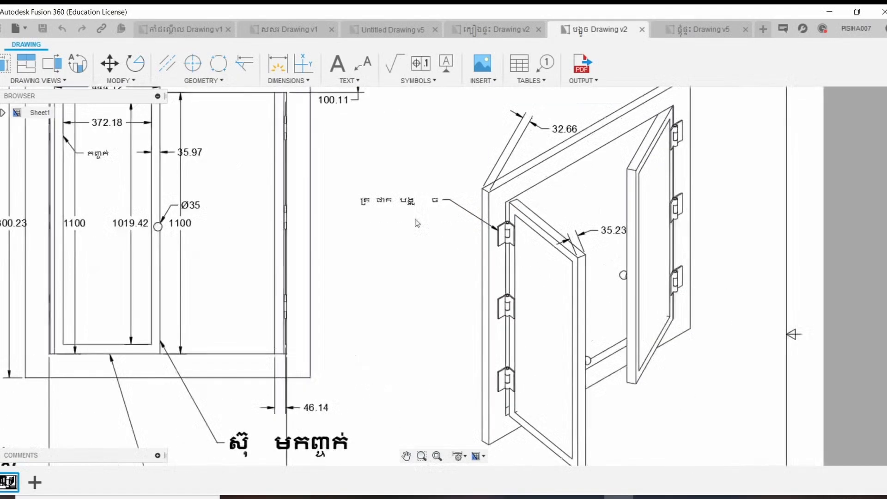
{"action": "scroll", "coordinate": [386, 246], "scroll_direction": "down", "scroll_amount": 1}
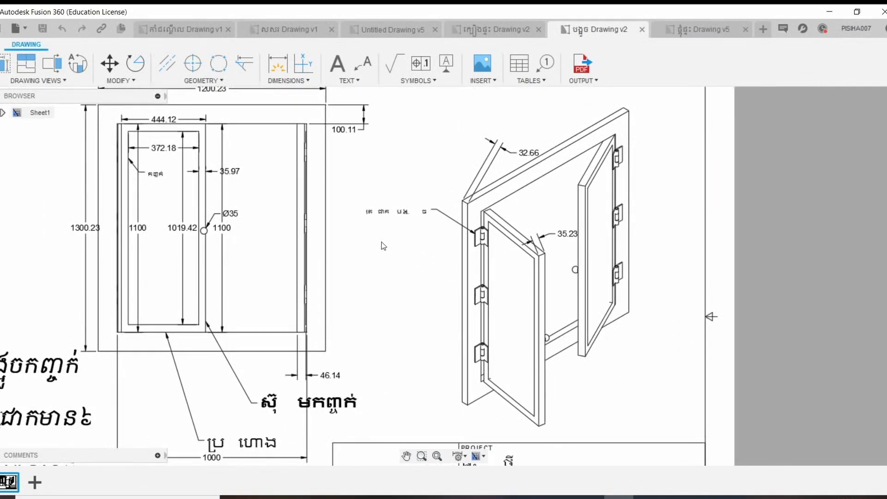
{"action": "mouse_move", "coordinate": [383, 246]}
{"action": "middle_mouse_down"}
{"action": "mouse_move", "coordinate": [382, 227]}
{"action": "mouse_move", "coordinate": [470, 207]}
{"action": "middle_mouse_up"}
{"action": "scroll", "coordinate": [370, 257], "scroll_direction": "down", "scroll_amount": 2}
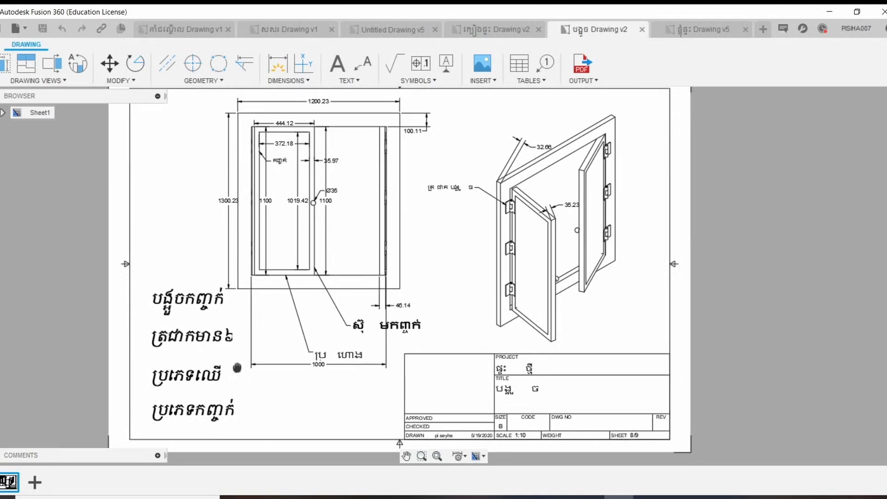
{"action": "middle_click_drag", "start_coordinate": [235, 367], "coordinate": [243, 388]}
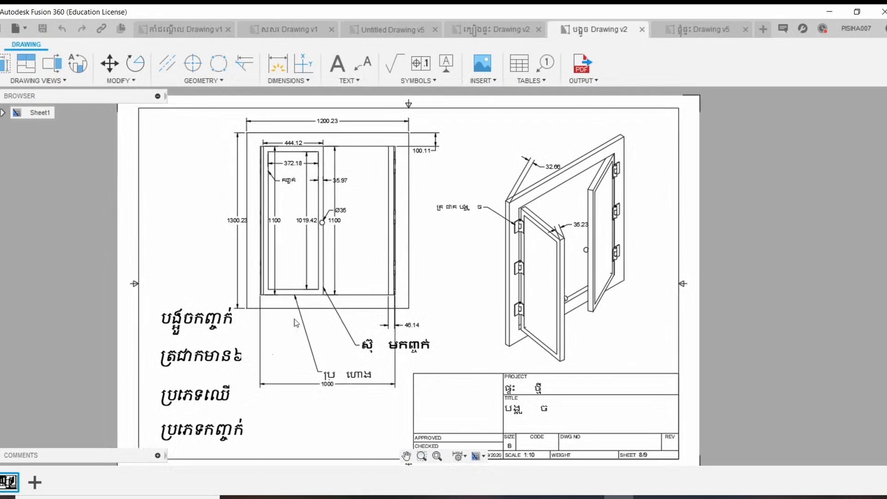
Step: Switch to the roof drawing and shift its views upward
{"action": "left_click", "coordinate": [498, 35]}
{"action": "scroll", "coordinate": [446, 236], "scroll_direction": "up", "scroll_amount": 1}
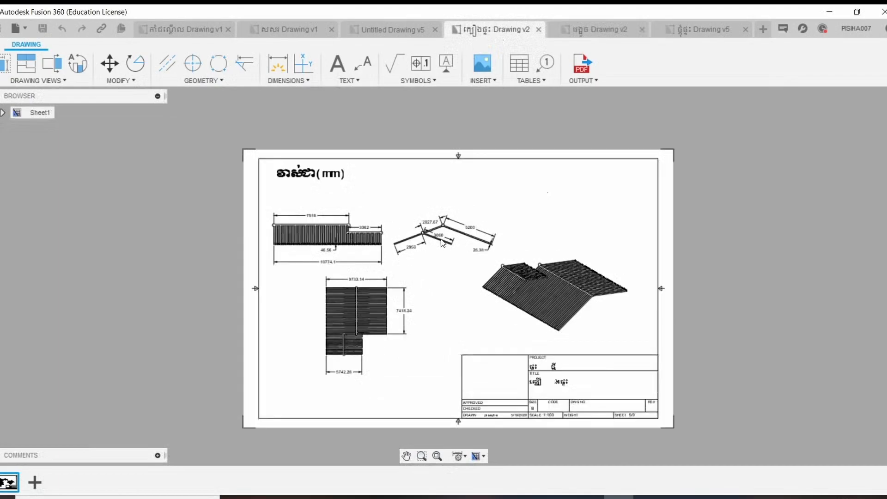
{"action": "scroll", "coordinate": [442, 244], "scroll_direction": "up", "scroll_amount": 2}
{"action": "scroll", "coordinate": [443, 244], "scroll_direction": "up", "scroll_amount": 1}
{"action": "middle_click_drag", "start_coordinate": [443, 244], "coordinate": [442, 188]}
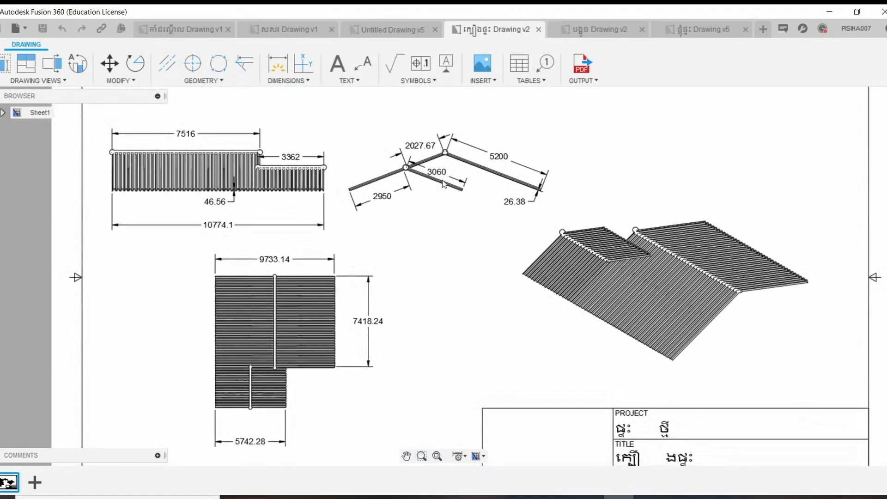
Step: Zoom in and centre on the 46.56 roof dimension
{"action": "scroll", "coordinate": [245, 159], "scroll_direction": "up", "scroll_amount": 2}
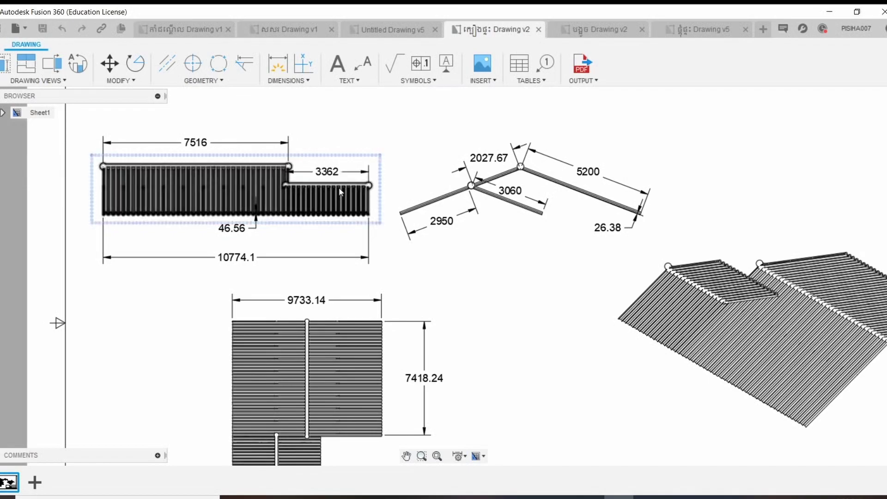
{"action": "scroll", "coordinate": [349, 187], "scroll_direction": "up", "scroll_amount": 2}
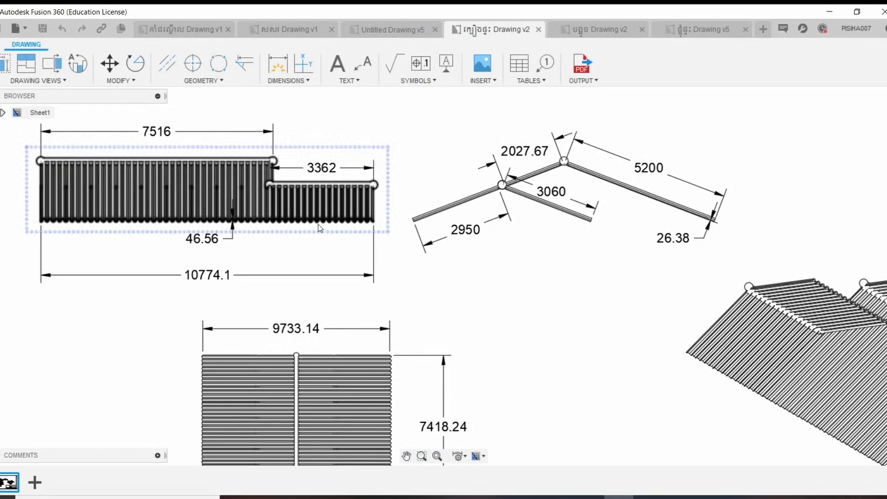
{"action": "scroll", "coordinate": [218, 243], "scroll_direction": "up", "scroll_amount": 2}
{"action": "scroll", "coordinate": [248, 221], "scroll_direction": "up", "scroll_amount": 2}
{"action": "scroll", "coordinate": [262, 207], "scroll_direction": "up", "scroll_amount": 2}
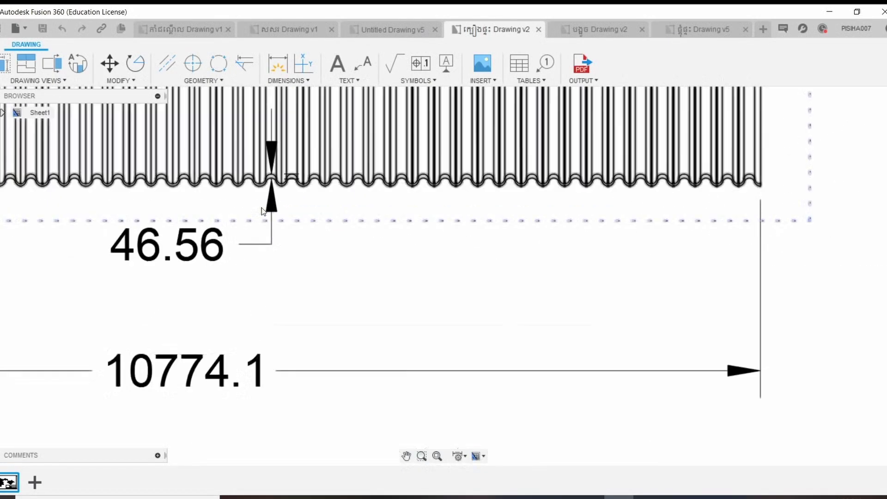
{"action": "scroll", "coordinate": [262, 207], "scroll_direction": "up", "scroll_amount": 2}
{"action": "middle_click_drag", "start_coordinate": [279, 198], "coordinate": [356, 231]}
{"action": "scroll", "coordinate": [362, 304], "scroll_direction": "down", "scroll_amount": 1}
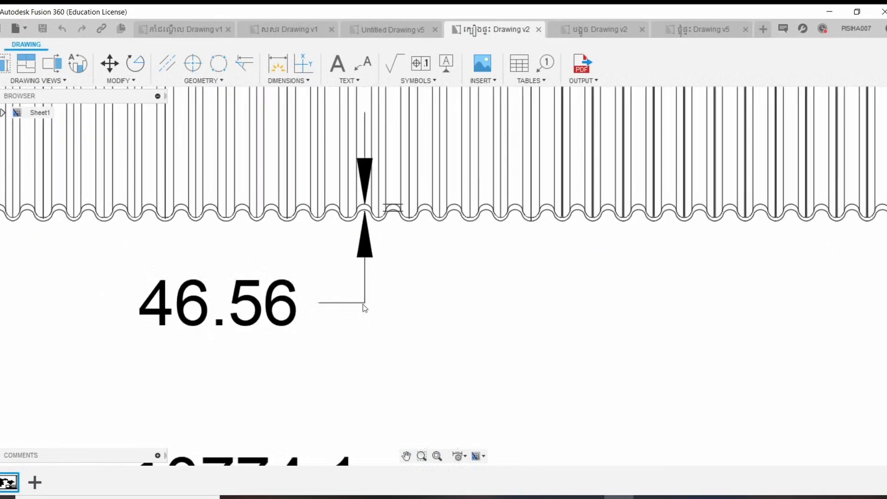
{"action": "scroll", "coordinate": [355, 241], "scroll_direction": "up", "scroll_amount": 1}
{"action": "scroll", "coordinate": [362, 238], "scroll_direction": "up", "scroll_amount": 1}
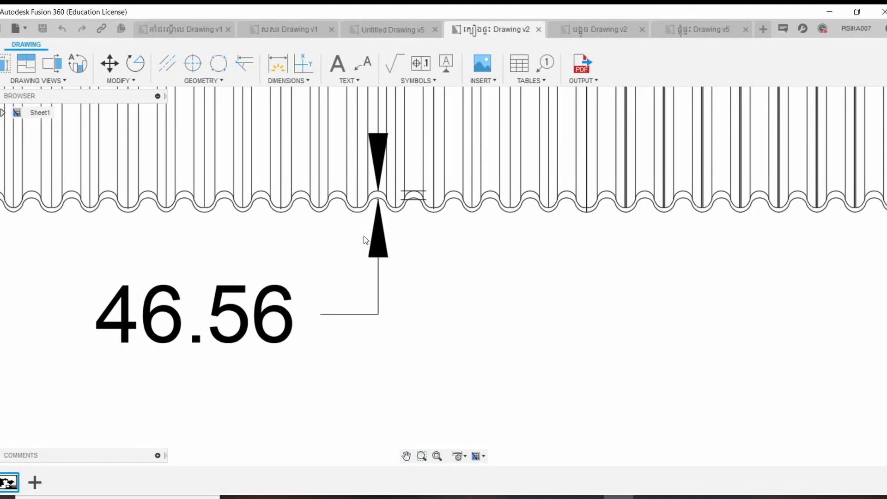
{"action": "middle_click_drag", "start_coordinate": [365, 239], "coordinate": [382, 228]}
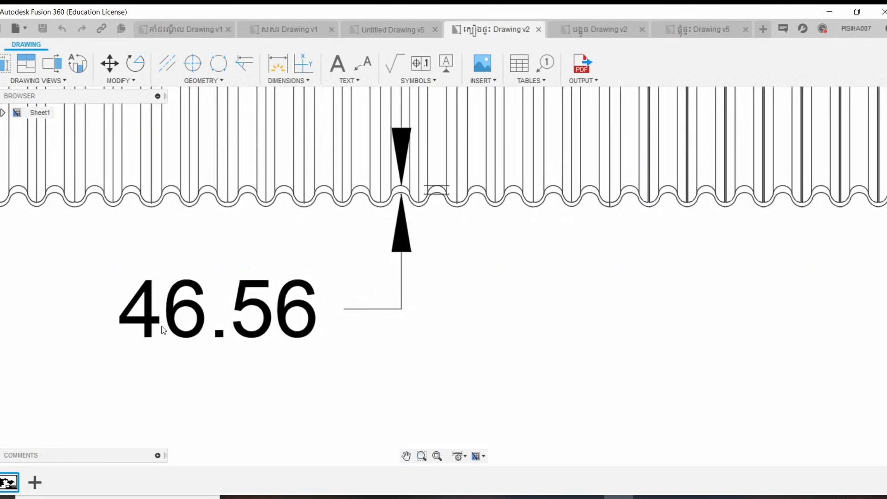
Step: Zoom back out and nudge the roof drawing upward
{"action": "scroll", "coordinate": [416, 228], "scroll_direction": "up", "scroll_amount": 1}
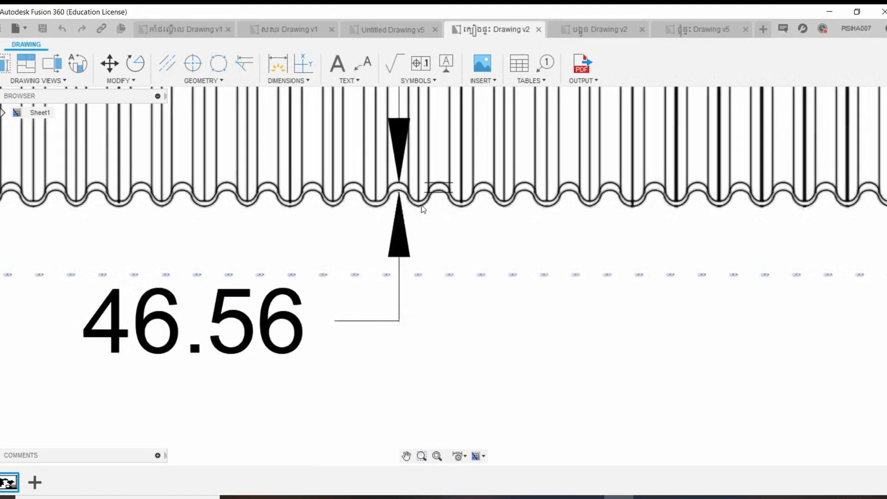
{"action": "scroll", "coordinate": [420, 206], "scroll_direction": "down", "scroll_amount": 1}
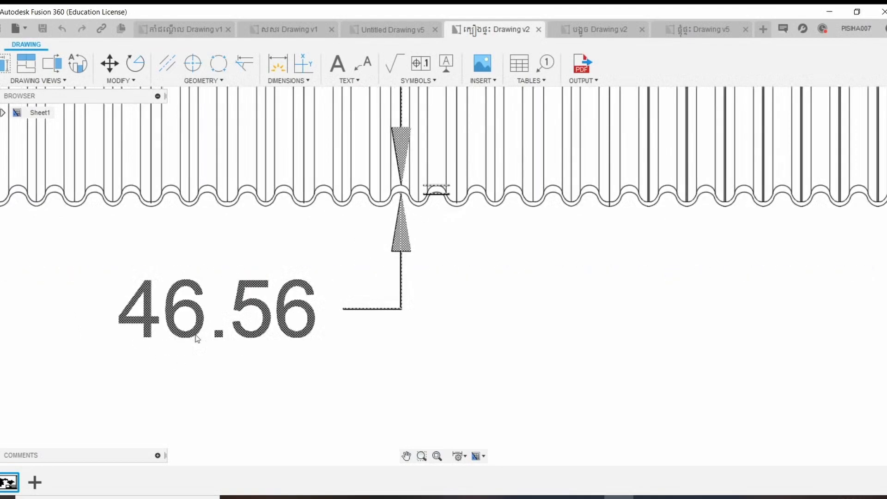
{"action": "scroll", "coordinate": [198, 342], "scroll_direction": "down", "scroll_amount": 4}
{"action": "scroll", "coordinate": [298, 282], "scroll_direction": "down", "scroll_amount": 5}
{"action": "scroll", "coordinate": [310, 261], "scroll_direction": "down", "scroll_amount": 4}
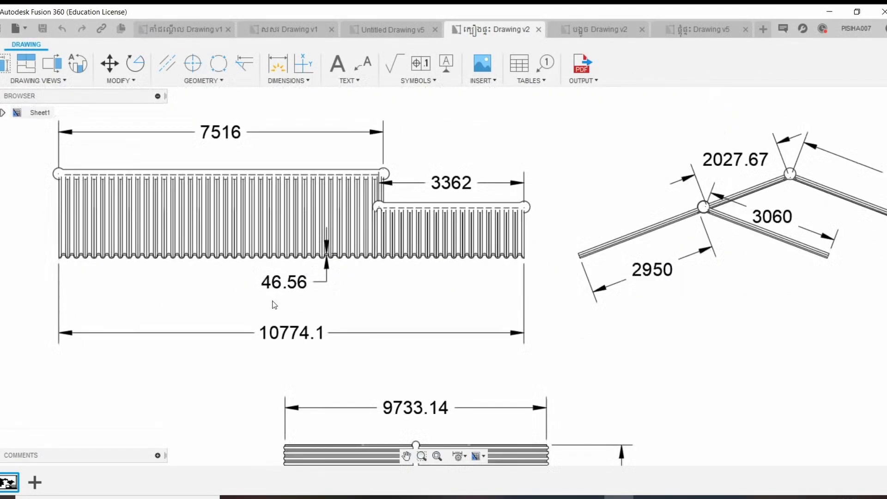
{"action": "middle_click_drag", "start_coordinate": [295, 281], "coordinate": [298, 267]}
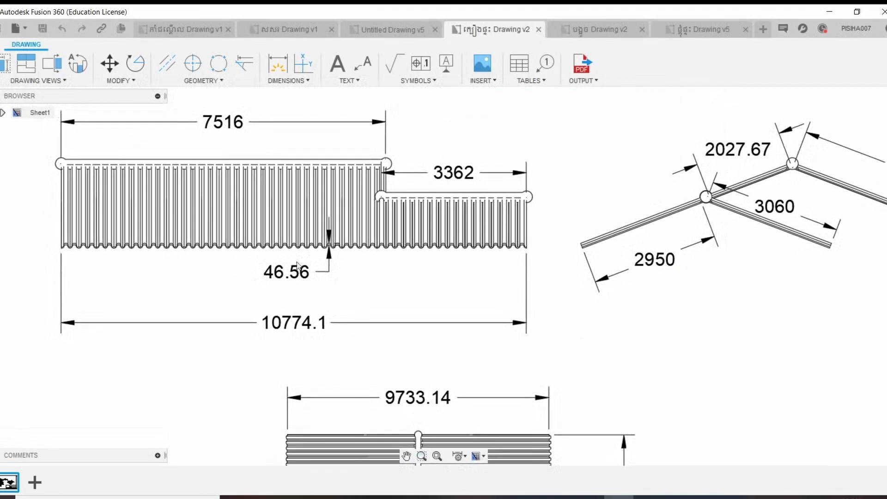
{"action": "scroll", "coordinate": [318, 305], "scroll_direction": "up", "scroll_amount": 1}
Step: Zoom out until the roof views, 10774.1 and 9733.14 dimensions, and title block fit
{"action": "scroll", "coordinate": [318, 305], "scroll_direction": "down", "scroll_amount": 1}
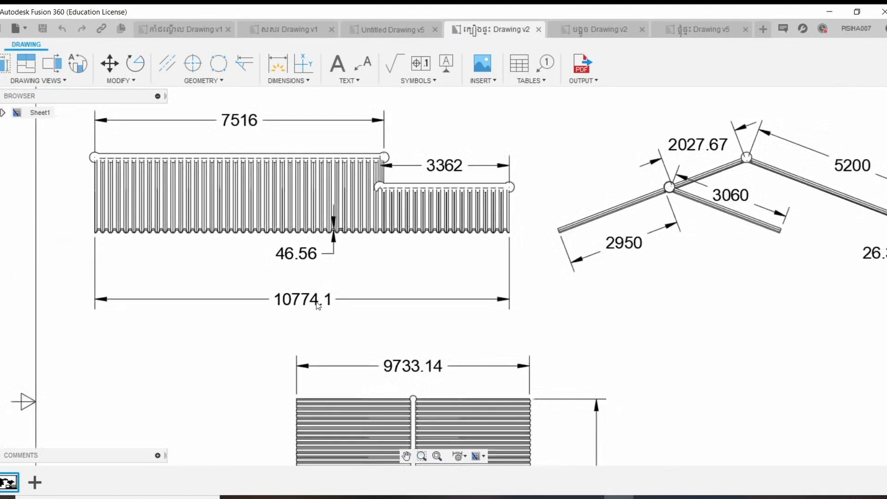
{"action": "scroll", "coordinate": [317, 301], "scroll_direction": "down", "scroll_amount": 1}
{"action": "scroll", "coordinate": [313, 296], "scroll_direction": "down", "scroll_amount": 1}
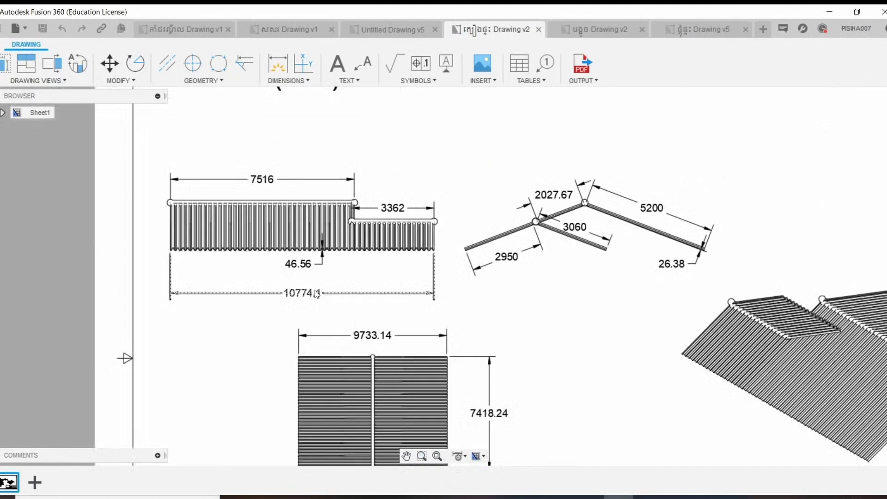
{"action": "scroll", "coordinate": [323, 250], "scroll_direction": "down", "scroll_amount": 1}
{"action": "middle_click_drag", "start_coordinate": [324, 259], "coordinate": [349, 220]}
{"action": "scroll", "coordinate": [350, 221], "scroll_direction": "down", "scroll_amount": 1}
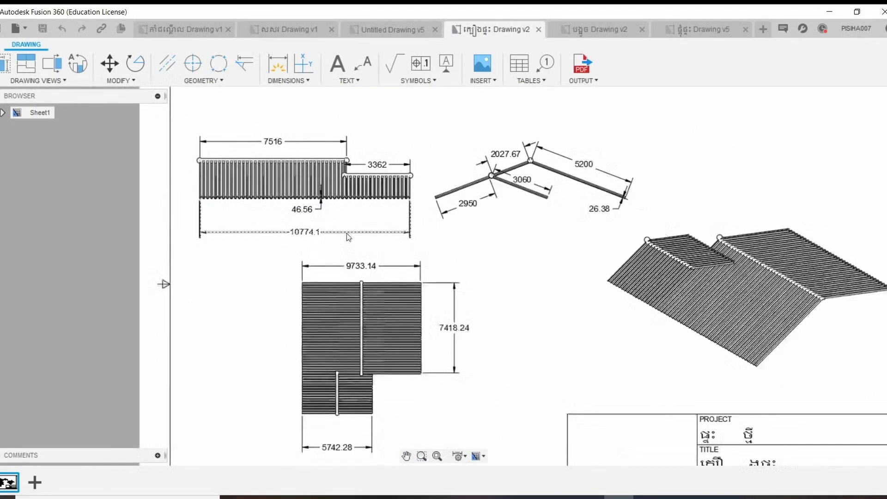
{"action": "scroll", "coordinate": [379, 285], "scroll_direction": "down", "scroll_amount": 1}
{"action": "scroll", "coordinate": [418, 338], "scroll_direction": "up", "scroll_amount": 1}
{"action": "scroll", "coordinate": [418, 338], "scroll_direction": "down", "scroll_amount": 1}
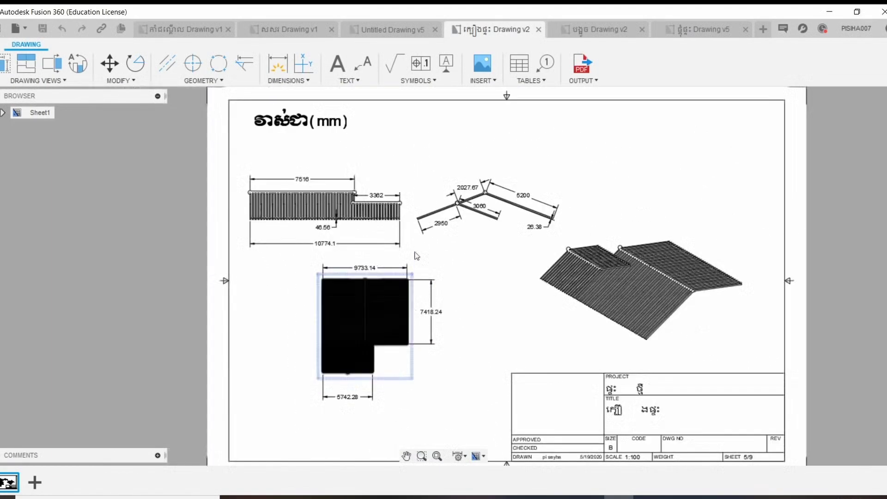
Step: Switch to Untitled Drawing v5 and inspect its footing grid dimensions (10349.99, 8600, 7350, 4600)
{"action": "left_click", "coordinate": [393, 29]}
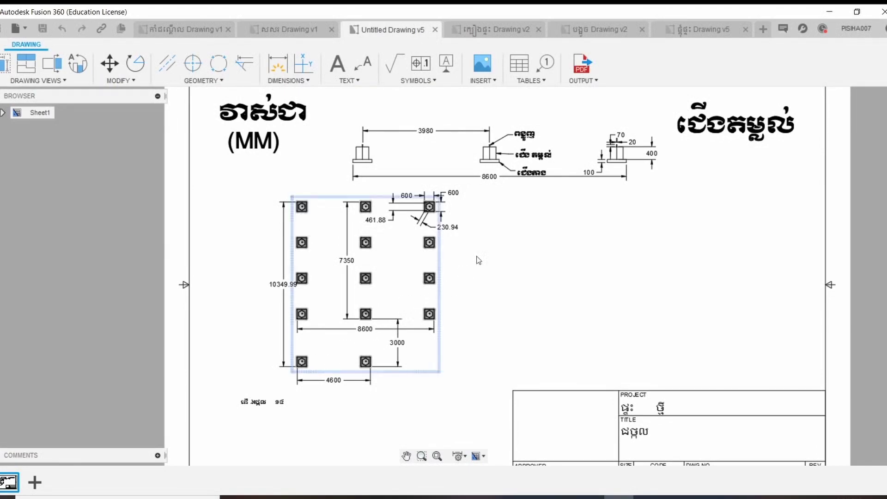
{"action": "middle_click_drag", "start_coordinate": [485, 238], "coordinate": [511, 212]}
{"action": "scroll", "coordinate": [321, 183], "scroll_direction": "up", "scroll_amount": 1}
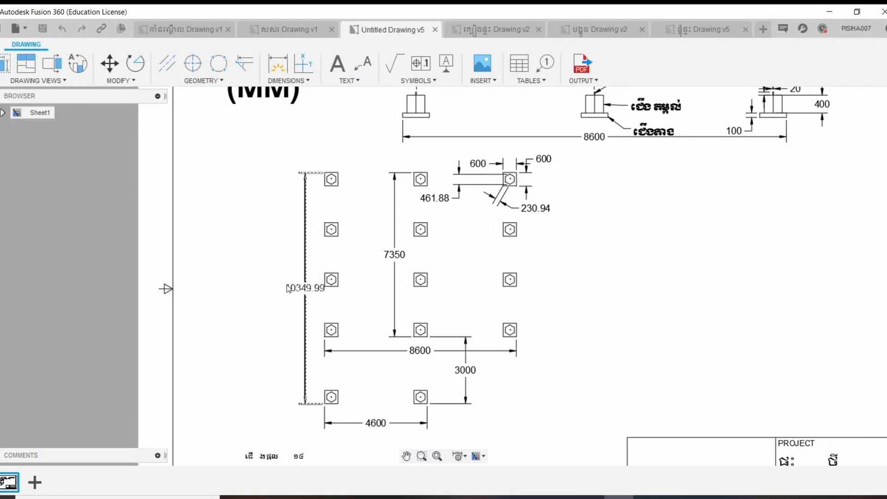
{"action": "mouse_move", "coordinate": [289, 286]}
{"action": "middle_mouse_down"}
{"action": "mouse_move", "coordinate": [259, 258]}
{"action": "mouse_move", "coordinate": [242, 260]}
{"action": "middle_mouse_up"}
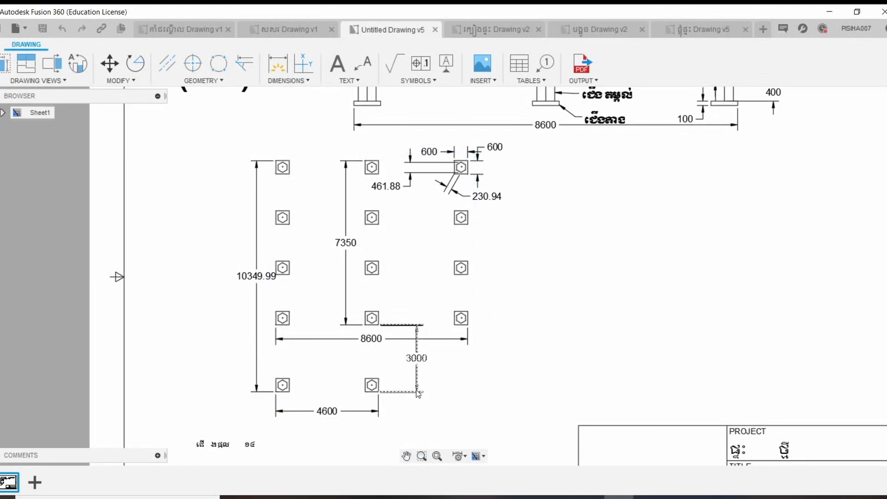
{"action": "scroll", "coordinate": [418, 383], "scroll_direction": "down", "scroll_amount": 2}
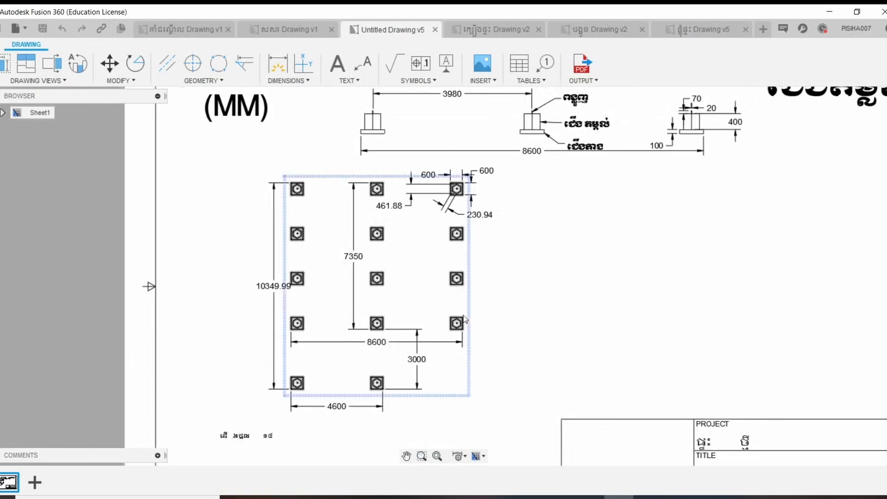
Step: Bring up the house frame elevation drawing and zoom in on it
{"action": "left_click", "coordinate": [290, 30]}
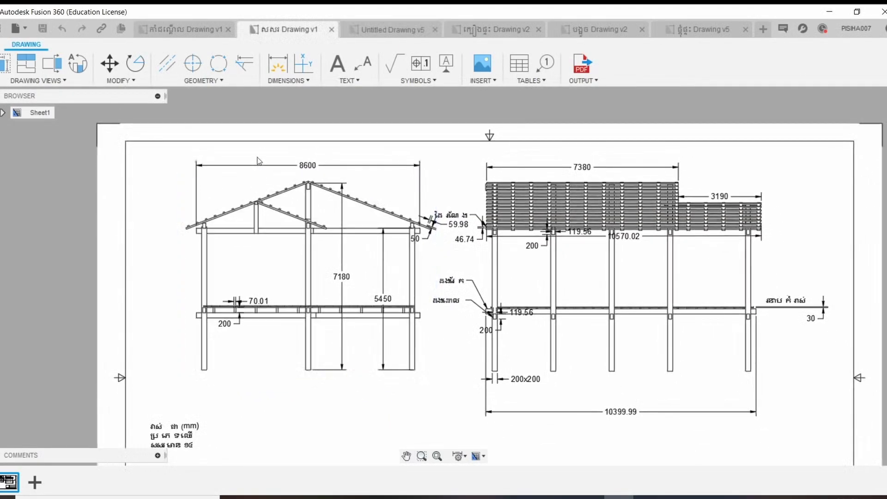
{"action": "scroll", "coordinate": [285, 174], "scroll_direction": "up", "scroll_amount": 4}
{"action": "scroll", "coordinate": [285, 174], "scroll_direction": "down", "scroll_amount": 4}
{"action": "scroll", "coordinate": [573, 368], "scroll_direction": "up", "scroll_amount": 3}
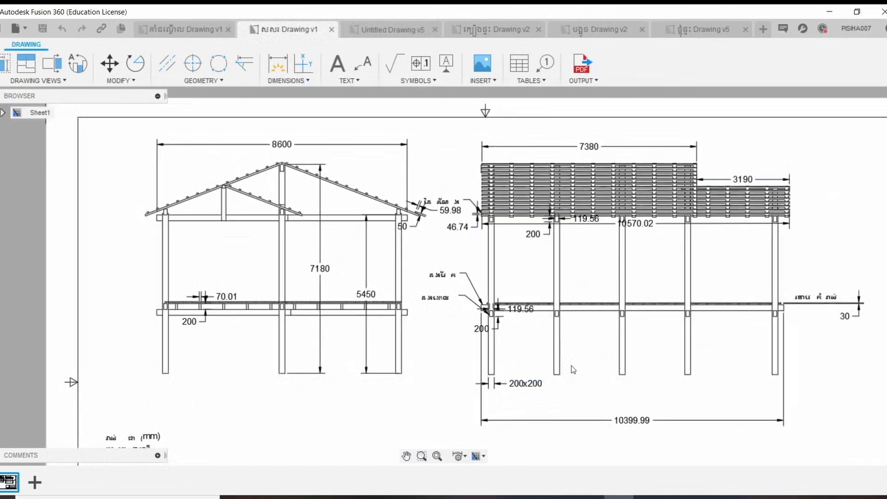
{"action": "scroll", "coordinate": [273, 172], "scroll_direction": "up", "scroll_amount": 1}
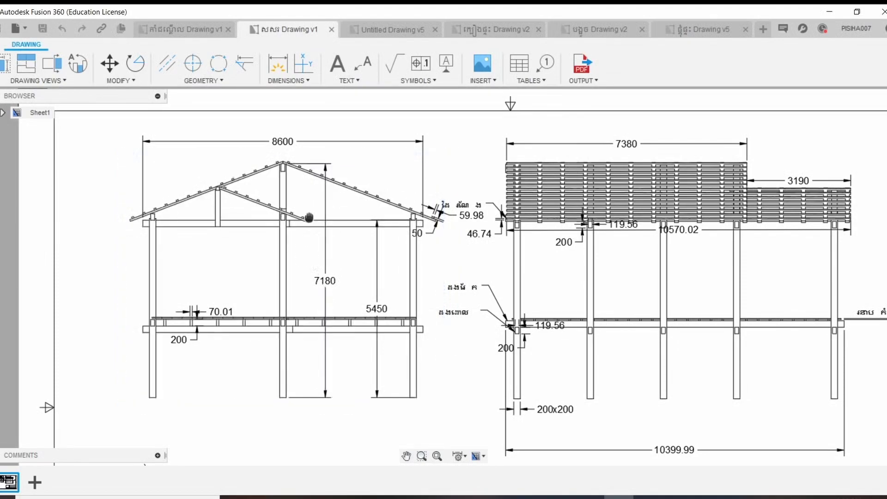
Step: Pan and zoom across both frame elevations and the 200x200 detail
{"action": "middle_click_drag", "start_coordinate": [311, 216], "coordinate": [360, 212]}
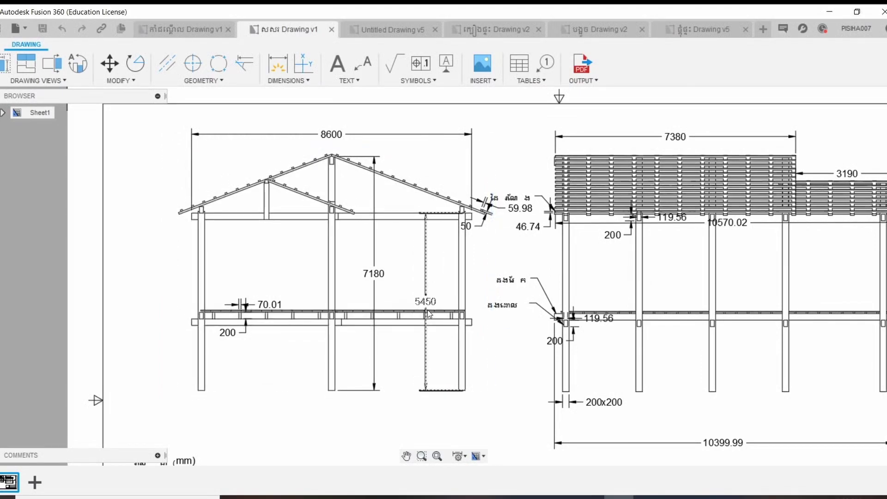
{"action": "middle_click_drag", "start_coordinate": [428, 309], "coordinate": [326, 291]}
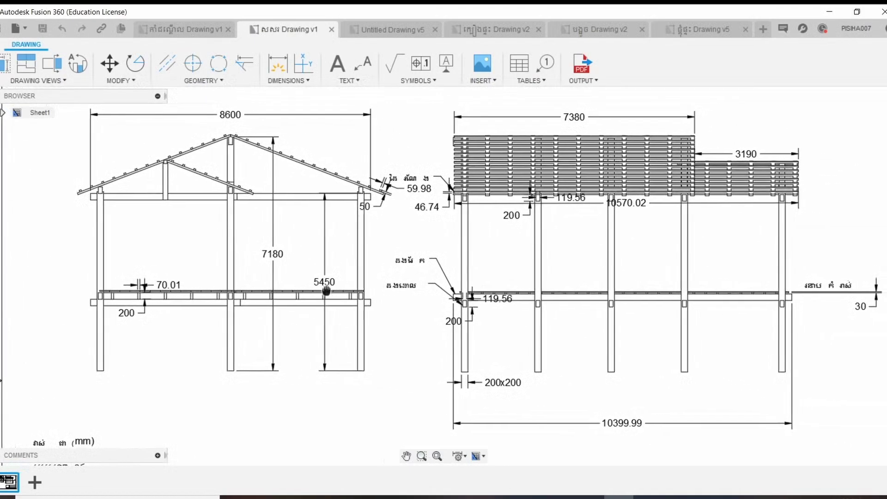
{"action": "scroll", "coordinate": [832, 315], "scroll_direction": "up", "scroll_amount": 3}
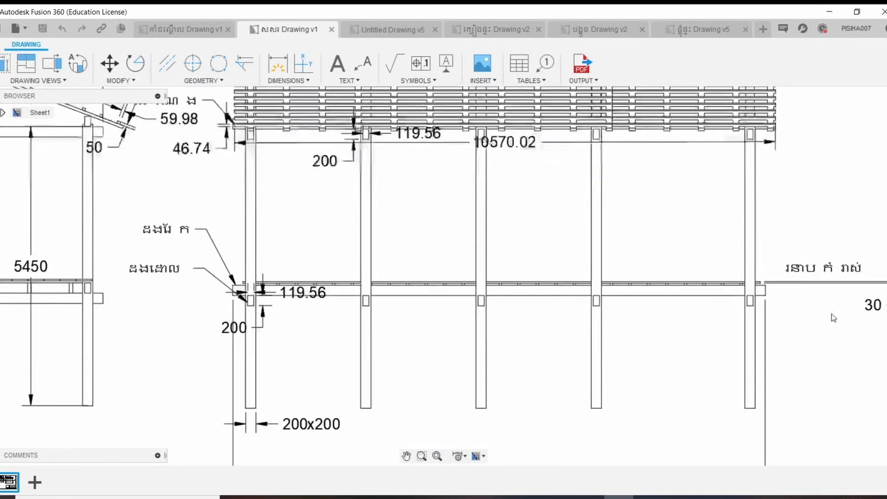
{"action": "scroll", "coordinate": [834, 317], "scroll_direction": "up", "scroll_amount": 2}
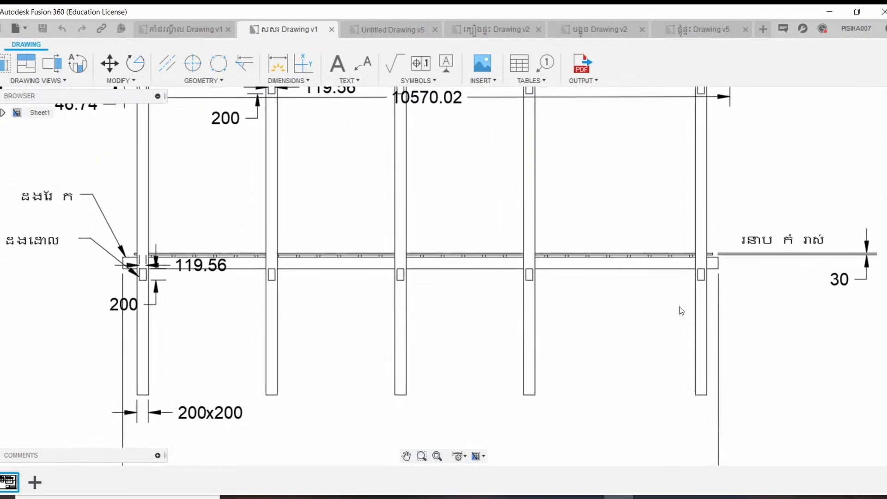
{"action": "scroll", "coordinate": [681, 310], "scroll_direction": "down", "scroll_amount": 3}
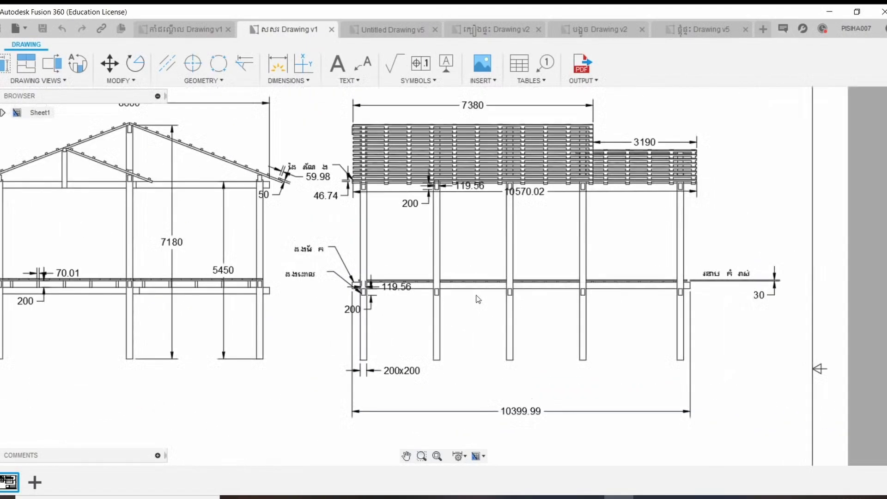
{"action": "scroll", "coordinate": [395, 386], "scroll_direction": "up", "scroll_amount": 2}
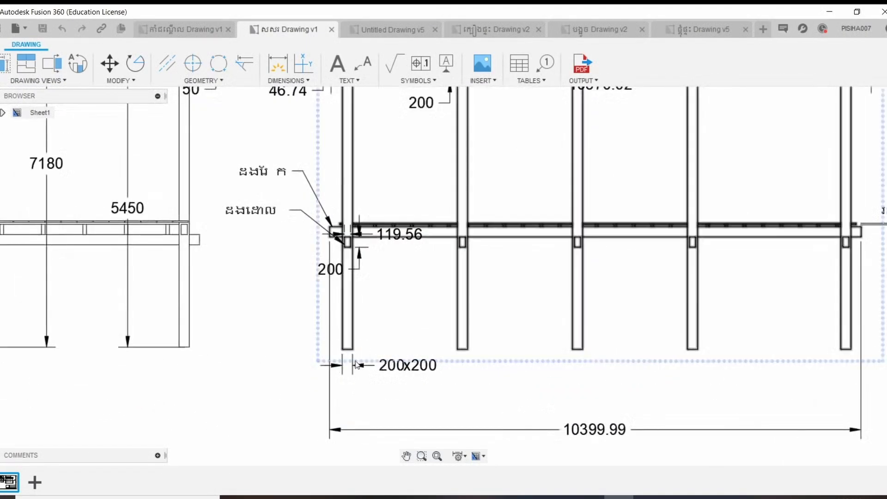
{"action": "scroll", "coordinate": [345, 373], "scroll_direction": "up", "scroll_amount": 1}
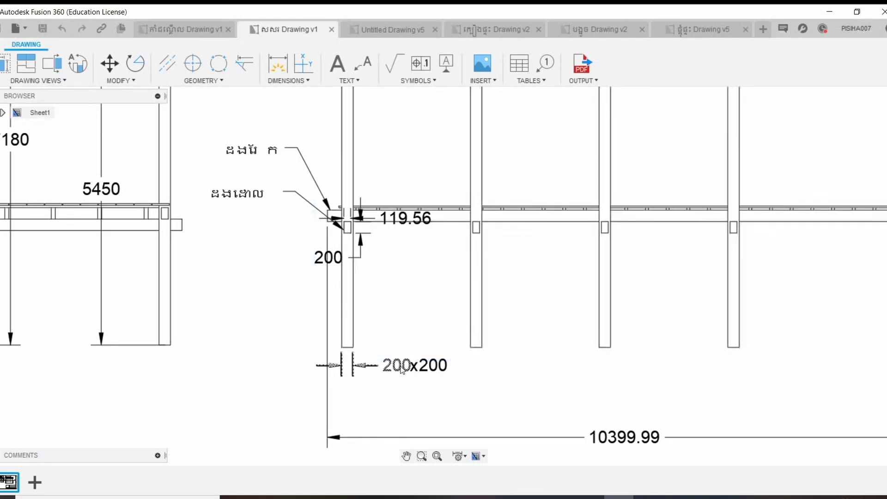
{"action": "scroll", "coordinate": [398, 356], "scroll_direction": "down", "scroll_amount": 3}
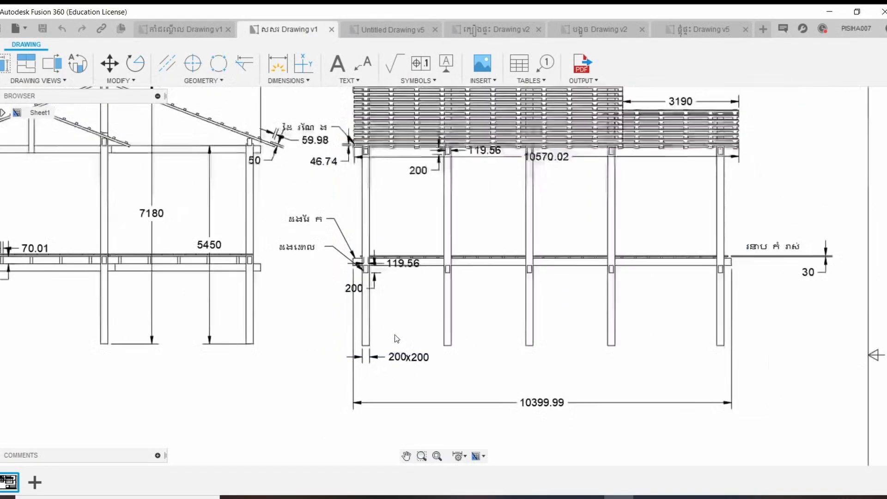
{"action": "scroll", "coordinate": [372, 381], "scroll_direction": "up", "scroll_amount": 3}
{"action": "scroll", "coordinate": [372, 382], "scroll_direction": "up", "scroll_amount": 2}
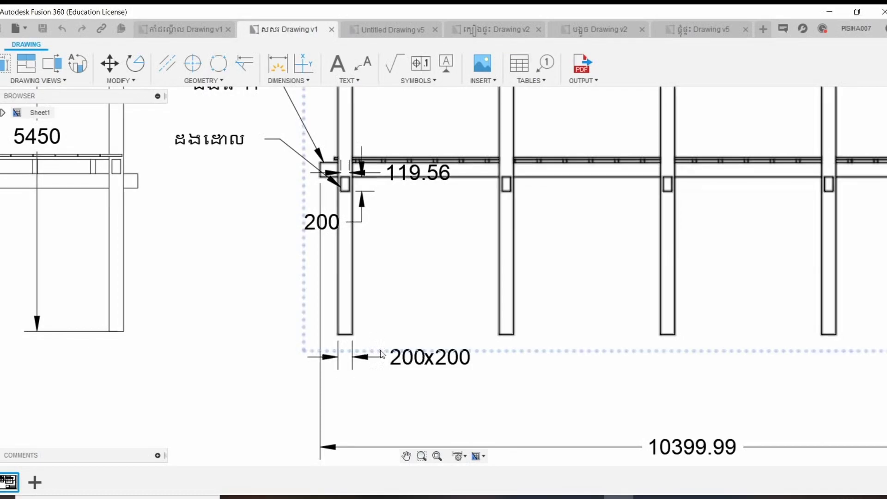
{"action": "scroll", "coordinate": [359, 308], "scroll_direction": "down", "scroll_amount": 2}
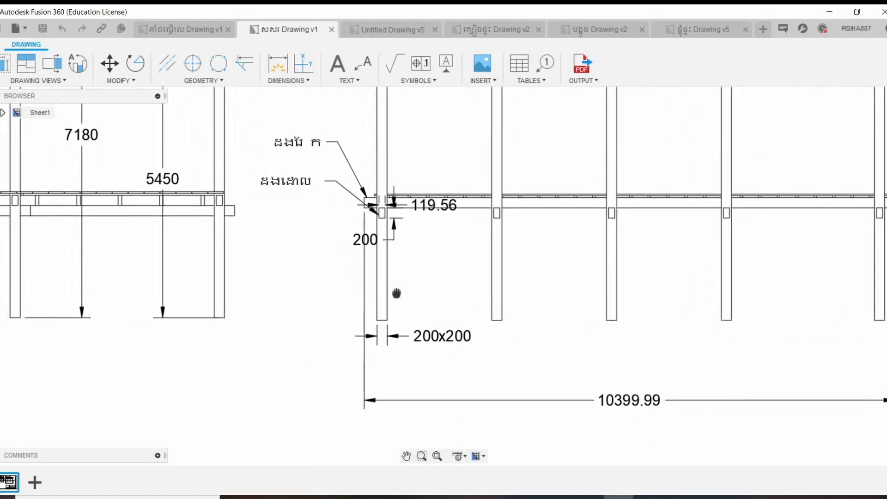
{"action": "scroll", "coordinate": [342, 362], "scroll_direction": "down", "scroll_amount": 2}
{"action": "scroll", "coordinate": [345, 362], "scroll_direction": "down", "scroll_amount": 3}
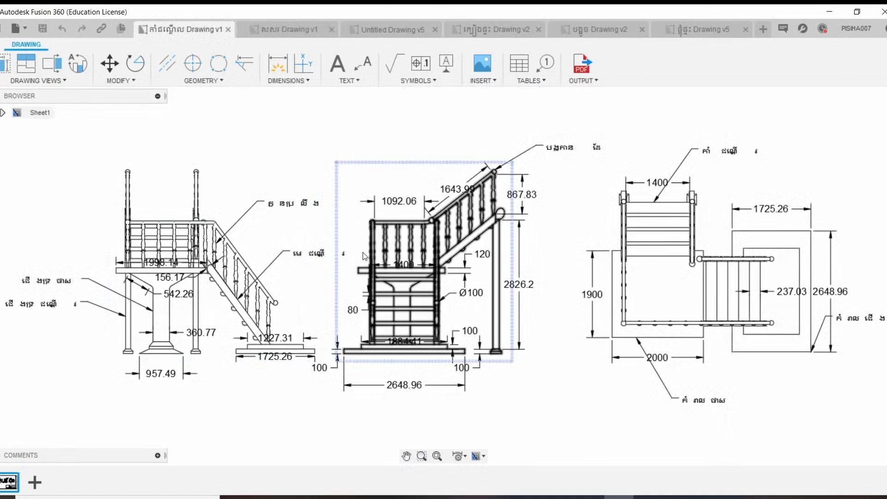
Step: Inspect the staircase side, front and plan views, then zoom back out
{"action": "scroll", "coordinate": [359, 254], "scroll_direction": "down", "scroll_amount": 1}
{"action": "middle_click_drag", "start_coordinate": [388, 227], "coordinate": [397, 215]}
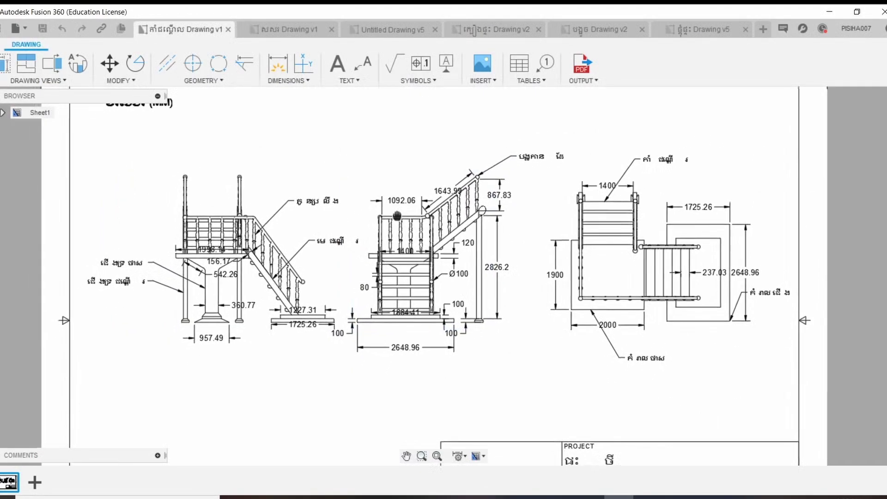
{"action": "scroll", "coordinate": [211, 308], "scroll_direction": "up", "scroll_amount": 2}
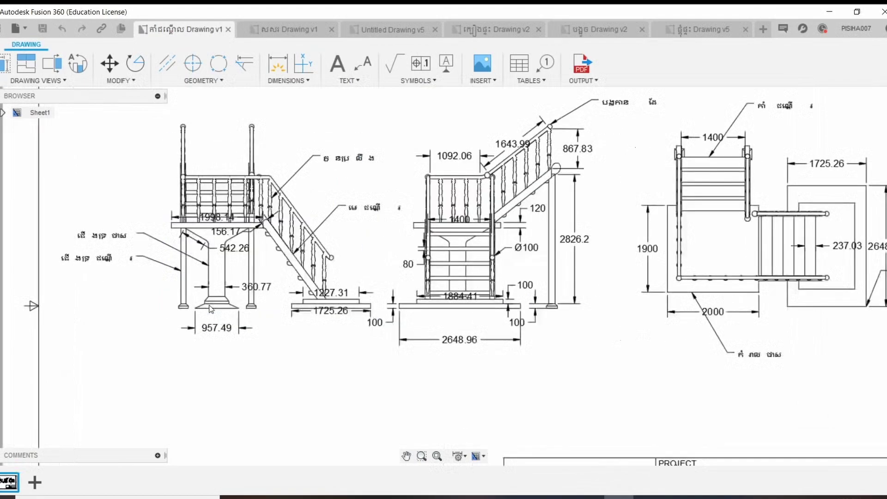
{"action": "scroll", "coordinate": [210, 309], "scroll_direction": "up", "scroll_amount": 1}
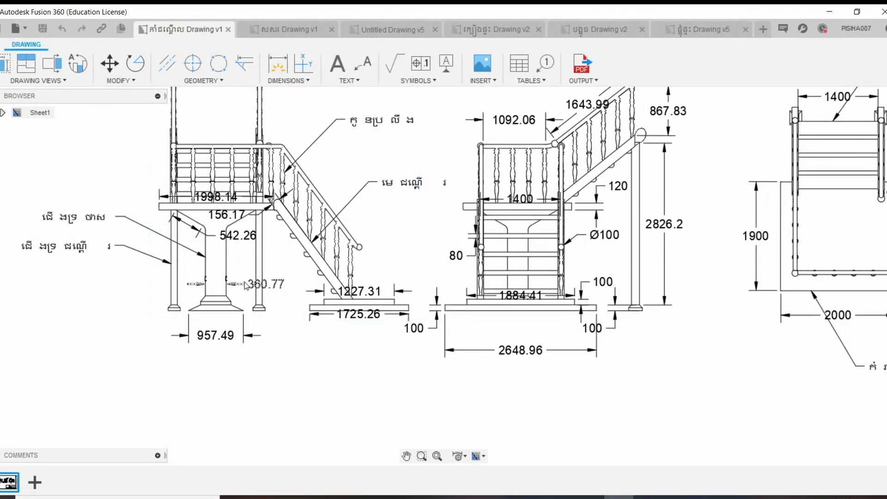
{"action": "scroll", "coordinate": [252, 289], "scroll_direction": "up", "scroll_amount": 2}
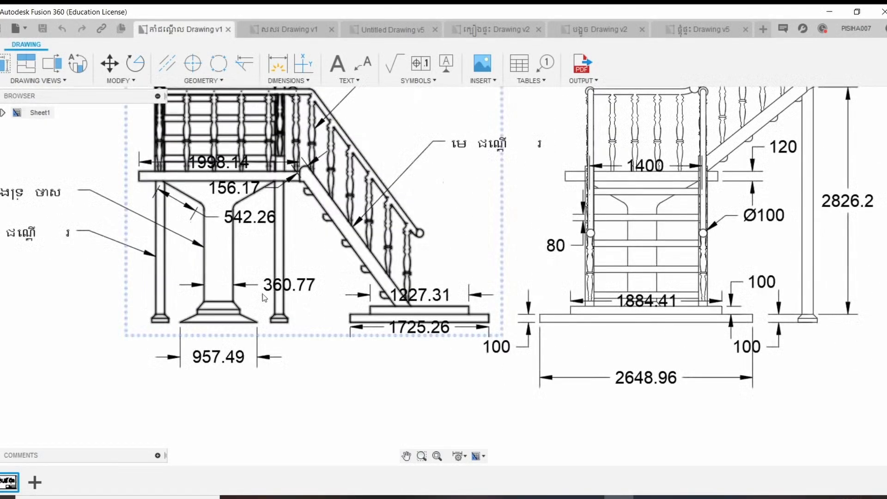
{"action": "scroll", "coordinate": [269, 296], "scroll_direction": "down", "scroll_amount": 2}
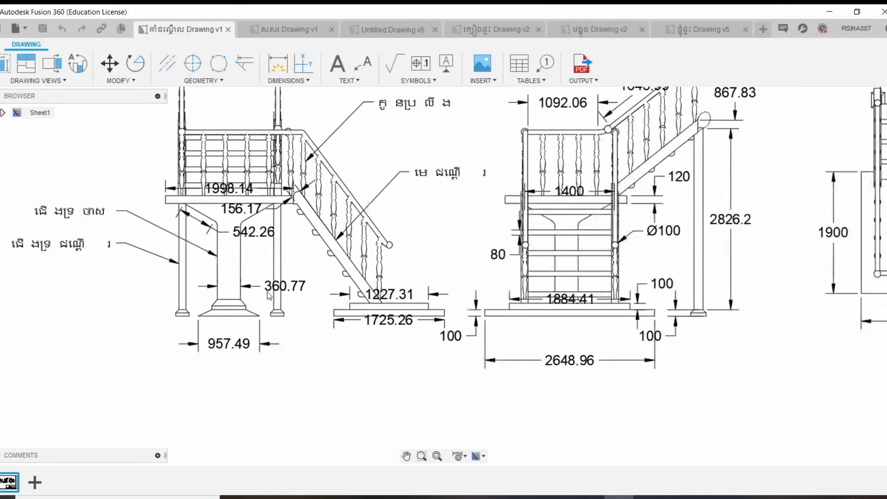
{"action": "scroll", "coordinate": [269, 296], "scroll_direction": "down", "scroll_amount": 1}
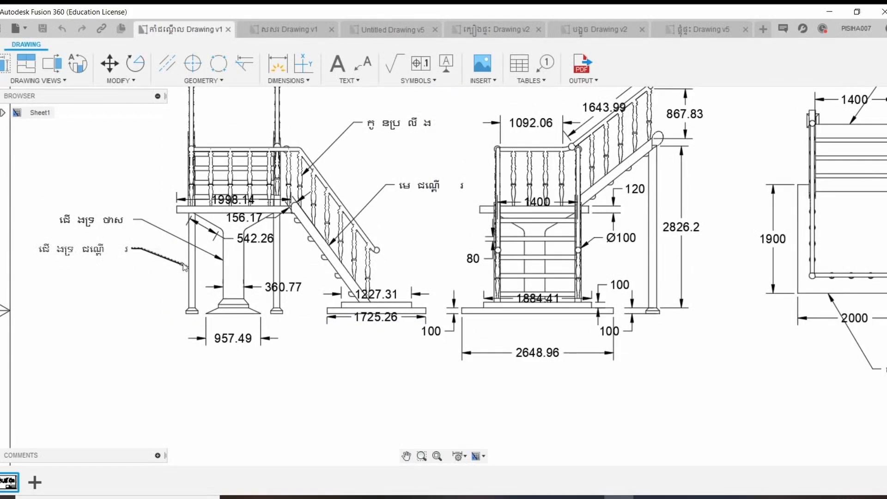
{"action": "scroll", "coordinate": [155, 271], "scroll_direction": "down", "scroll_amount": 1}
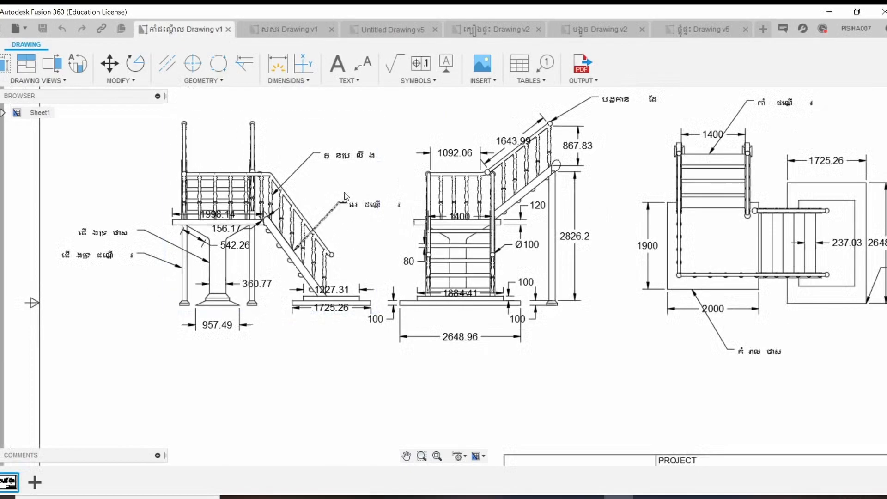
{"action": "scroll", "coordinate": [756, 121], "scroll_direction": "up", "scroll_amount": 1}
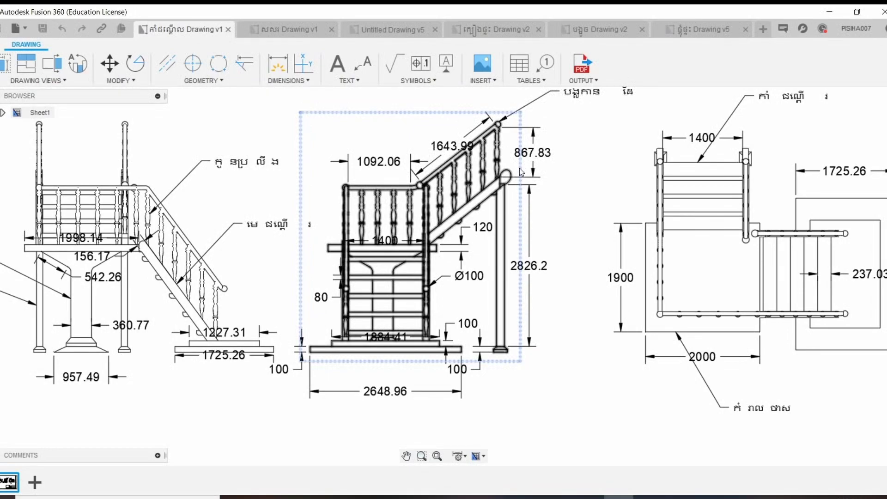
{"action": "scroll", "coordinate": [485, 170], "scroll_direction": "down", "scroll_amount": 1}
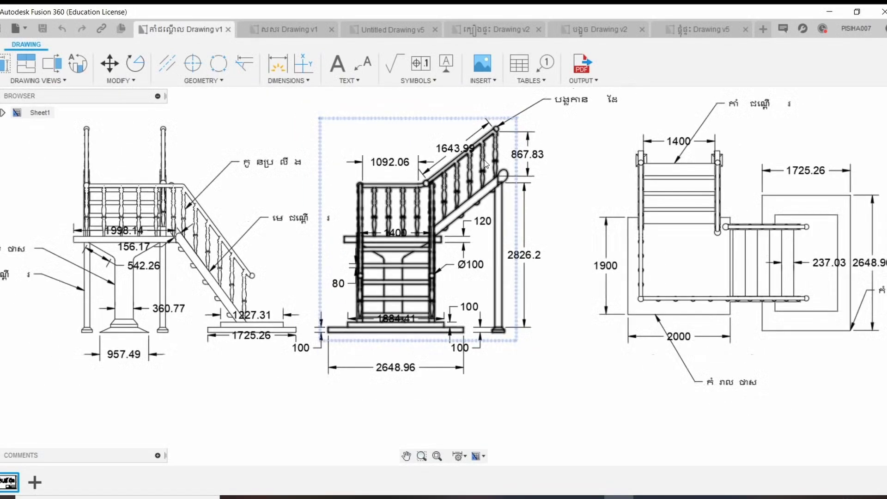
{"action": "scroll", "coordinate": [485, 165], "scroll_direction": "down", "scroll_amount": 1}
{"action": "scroll", "coordinate": [485, 164], "scroll_direction": "down", "scroll_amount": 1}
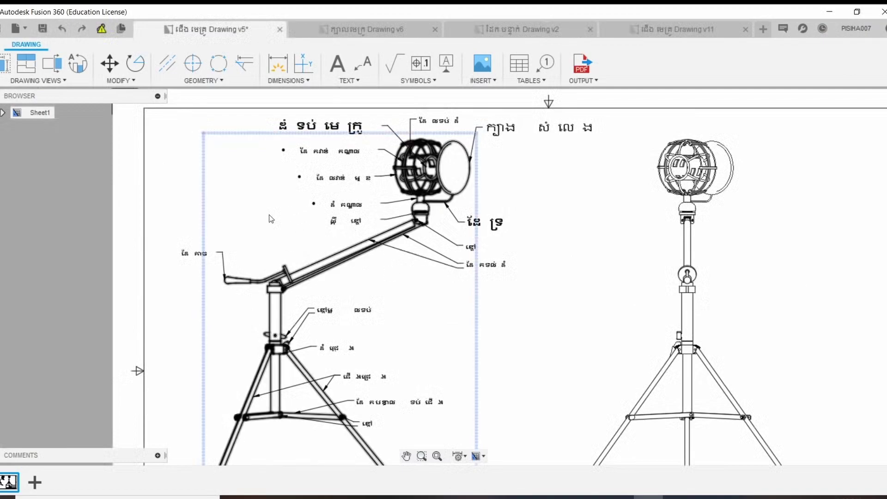
Step: Pan and zoom across the stand sheet to read the Khmer microphone mount and head labels
{"action": "middle_click_drag", "start_coordinate": [268, 214], "coordinate": [213, 220]}
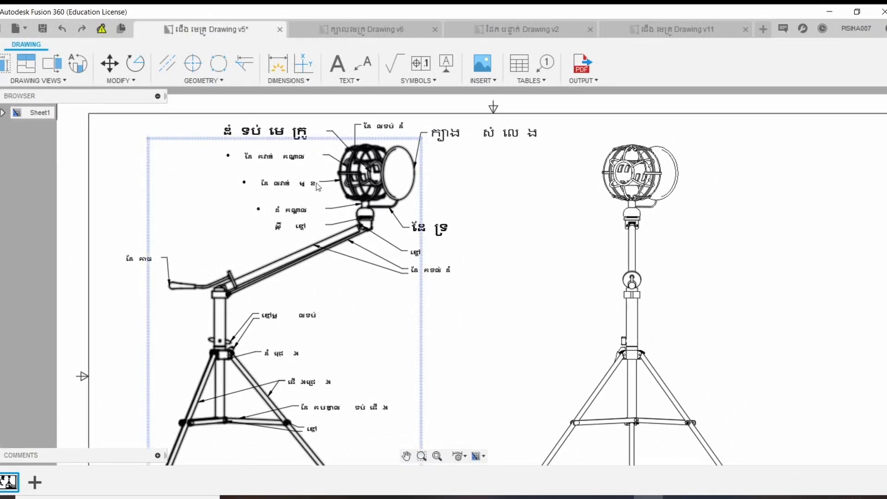
{"action": "middle_click_drag", "start_coordinate": [342, 178], "coordinate": [351, 180]}
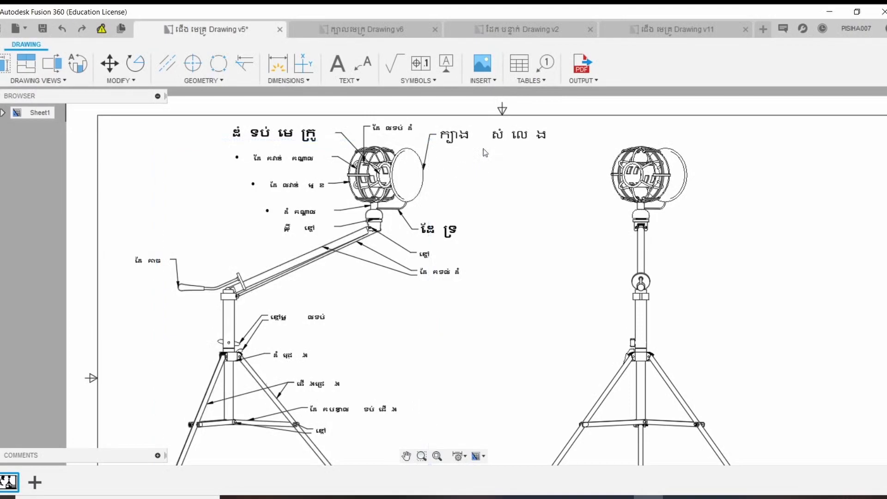
{"action": "middle_click_drag", "start_coordinate": [376, 223], "coordinate": [389, 224]}
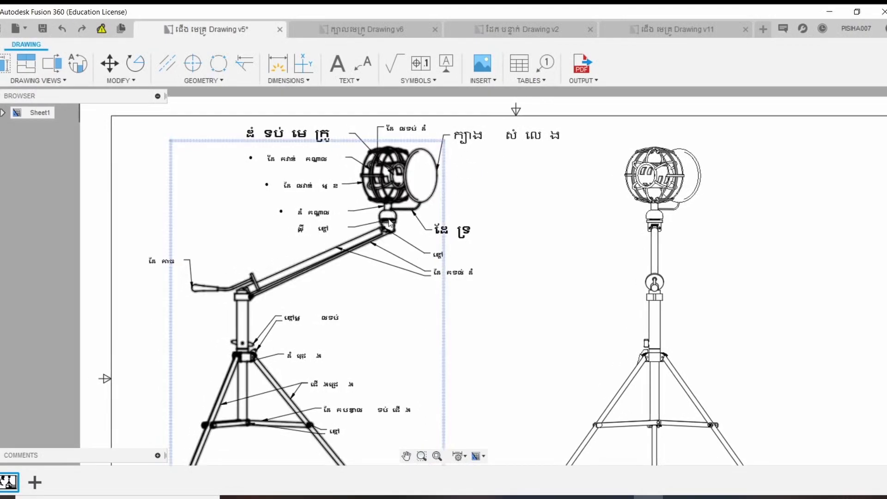
{"action": "scroll", "coordinate": [405, 229], "scroll_direction": "up", "scroll_amount": 2}
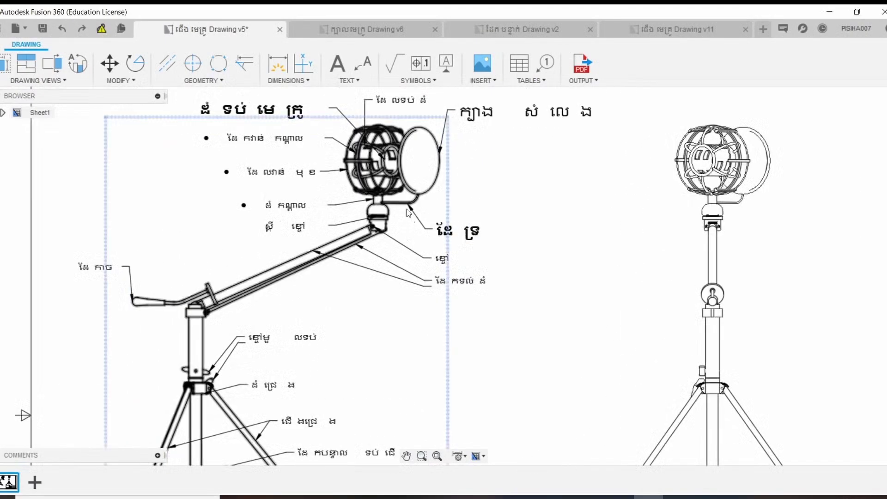
{"action": "scroll", "coordinate": [406, 223], "scroll_direction": "down", "scroll_amount": 1}
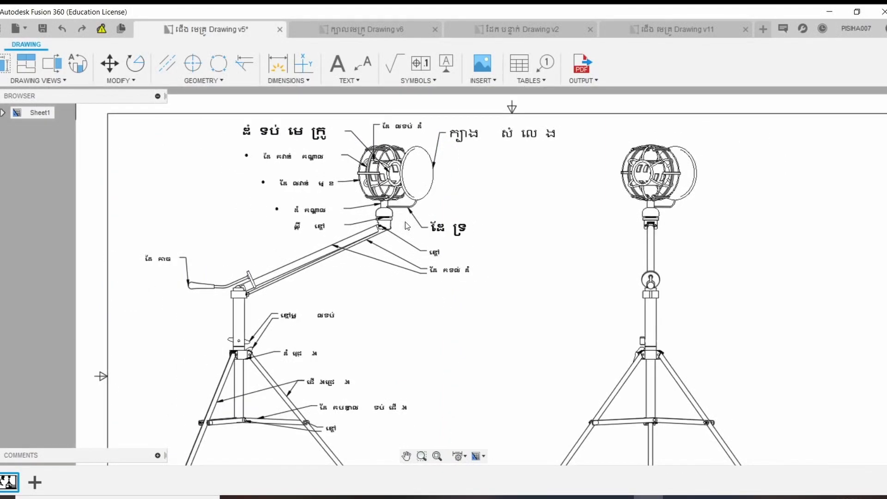
{"action": "scroll", "coordinate": [378, 233], "scroll_direction": "up", "scroll_amount": 2}
{"action": "scroll", "coordinate": [378, 233], "scroll_direction": "up", "scroll_amount": 1}
{"action": "scroll", "coordinate": [376, 218], "scroll_direction": "up", "scroll_amount": 1}
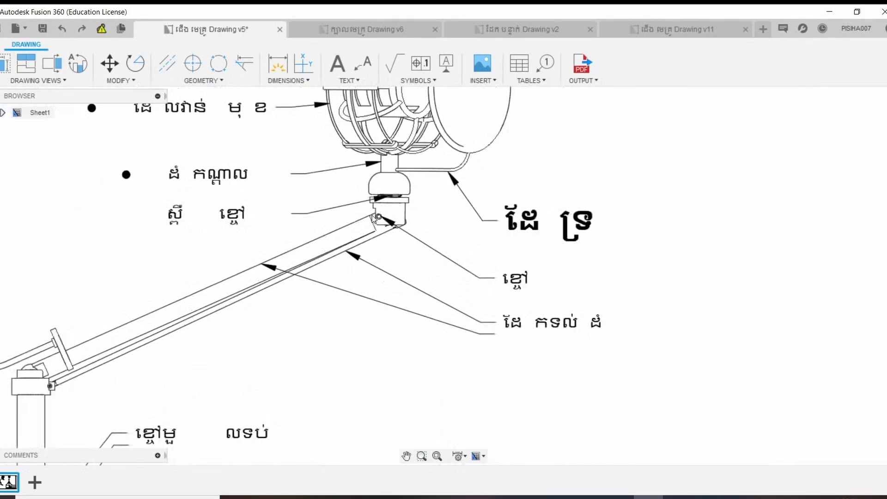
{"action": "middle_click_drag", "start_coordinate": [374, 217], "coordinate": [466, 303]}
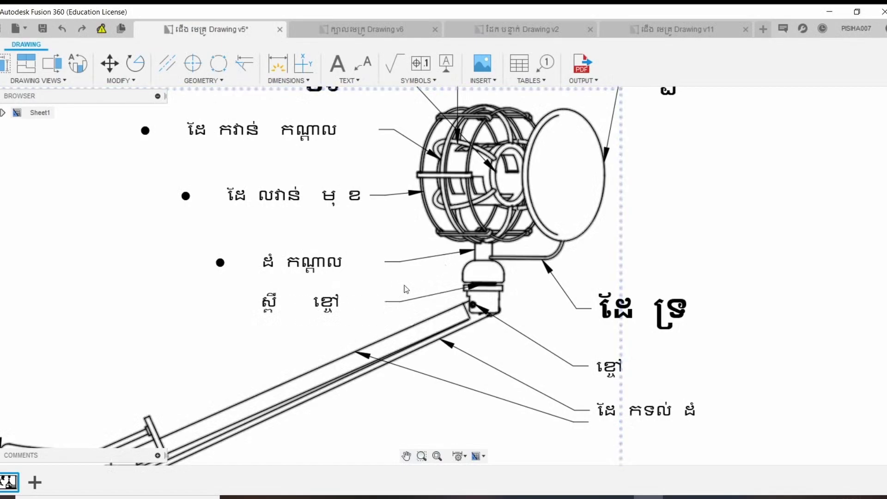
{"action": "mouse_move", "coordinate": [401, 265]}
{"action": "middle_mouse_down"}
{"action": "mouse_move", "coordinate": [365, 285]}
{"action": "mouse_move", "coordinate": [476, 260]}
{"action": "middle_mouse_up"}
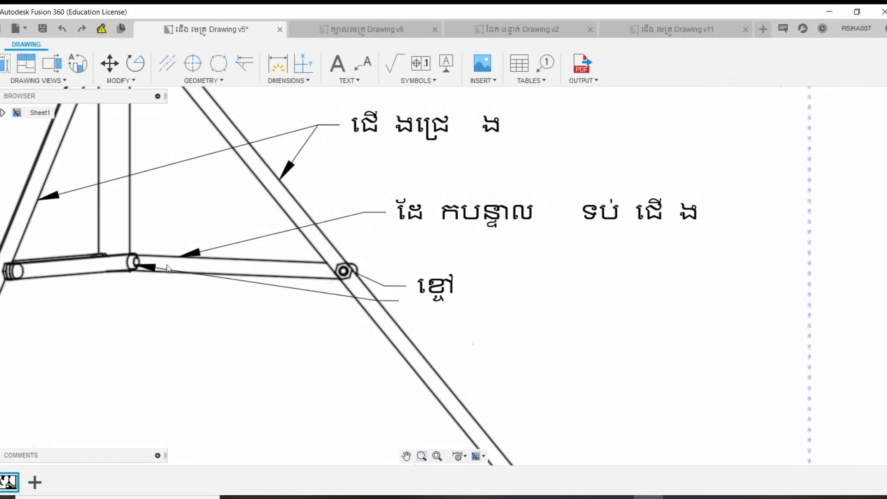
{"action": "scroll", "coordinate": [382, 280], "scroll_direction": "down", "scroll_amount": 2}
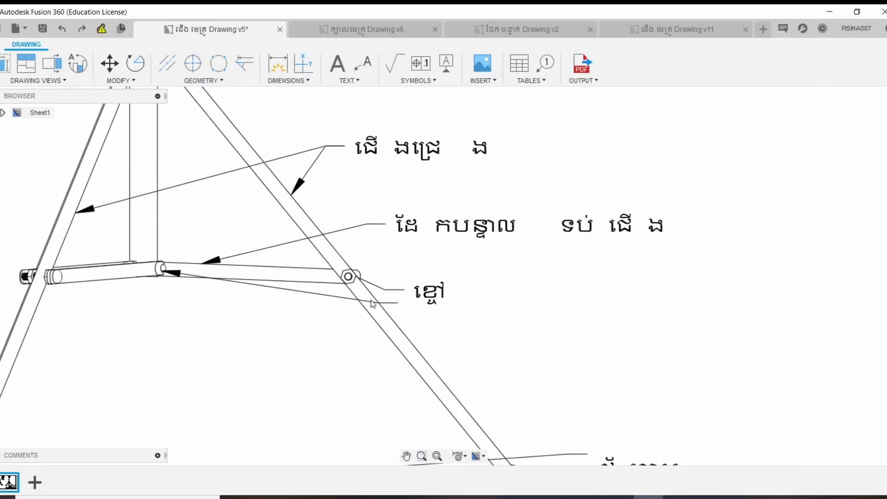
{"action": "scroll", "coordinate": [370, 303], "scroll_direction": "down", "scroll_amount": 3}
{"action": "scroll", "coordinate": [334, 247], "scroll_direction": "up", "scroll_amount": 2}
Step: Check the tripod close-up, then move to the microphone-head drawing (Drawing v6)
{"action": "middle_click_drag", "start_coordinate": [333, 246], "coordinate": [332, 234]}
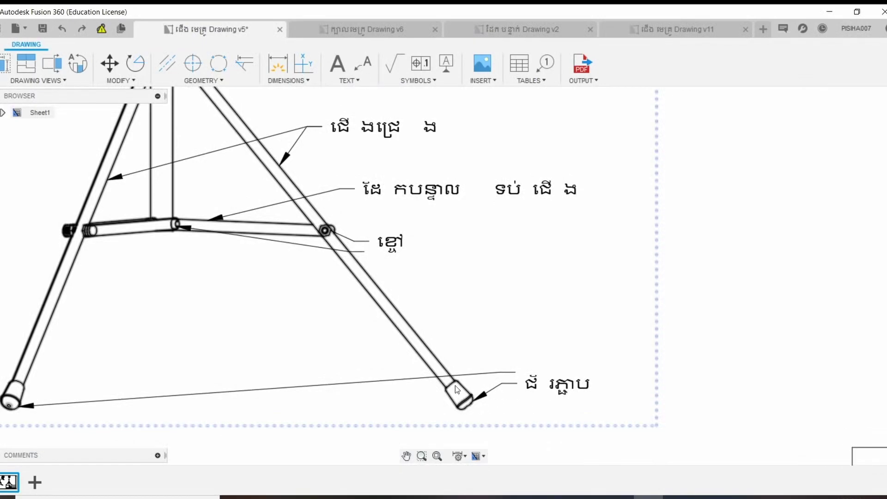
{"action": "scroll", "coordinate": [454, 351], "scroll_direction": "down", "scroll_amount": 5}
{"action": "scroll", "coordinate": [430, 361], "scroll_direction": "up", "scroll_amount": 1}
{"action": "scroll", "coordinate": [416, 368], "scroll_direction": "up", "scroll_amount": 1}
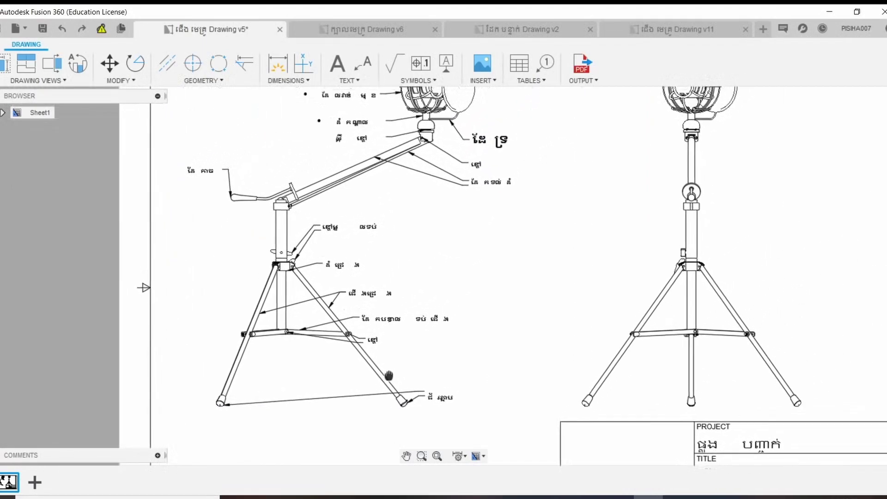
{"action": "scroll", "coordinate": [411, 370], "scroll_direction": "up", "scroll_amount": 1}
{"action": "scroll", "coordinate": [381, 252], "scroll_direction": "down", "scroll_amount": 1}
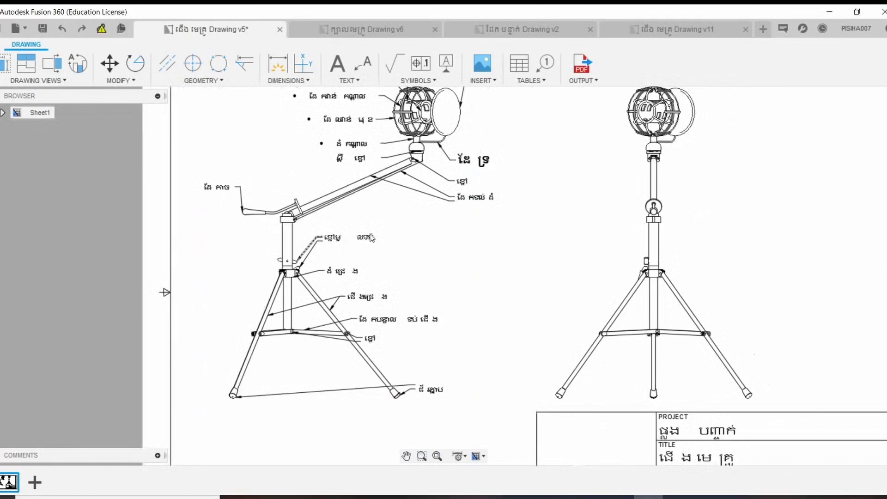
{"action": "middle_click_drag", "start_coordinate": [360, 231], "coordinate": [374, 277]}
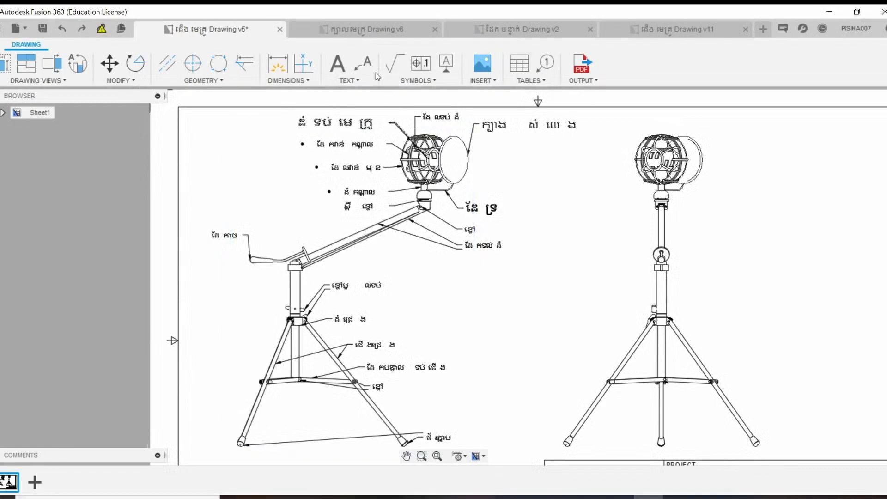
{"action": "key", "text": "ctrl+Tab"}
{"action": "scroll", "coordinate": [336, 261], "scroll_direction": "down", "scroll_amount": 1}
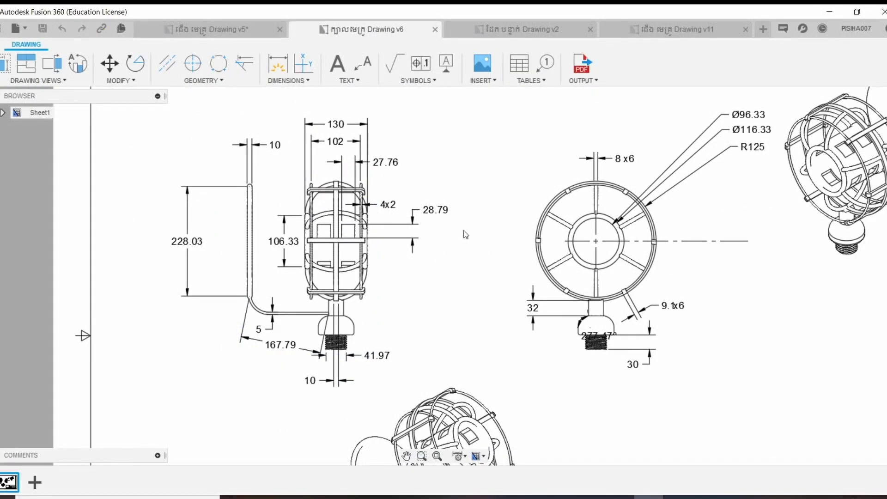
Step: Inspect the microphone-head dimensions, deselecting the 32 dimension
{"action": "mouse_move", "coordinate": [445, 234]}
{"action": "middle_mouse_down"}
{"action": "mouse_move", "coordinate": [462, 230]}
{"action": "mouse_move", "coordinate": [417, 239]}
{"action": "mouse_move", "coordinate": [425, 241]}
{"action": "middle_mouse_up"}
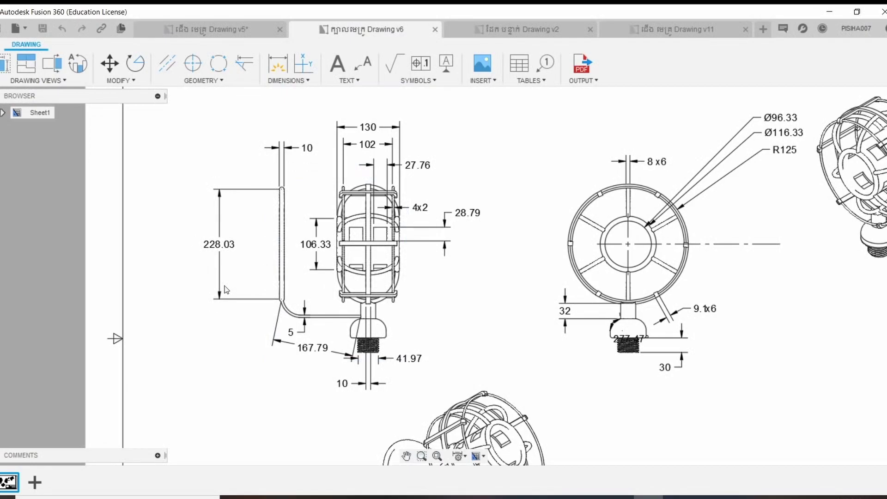
{"action": "middle_click_drag", "start_coordinate": [226, 290], "coordinate": [220, 284]}
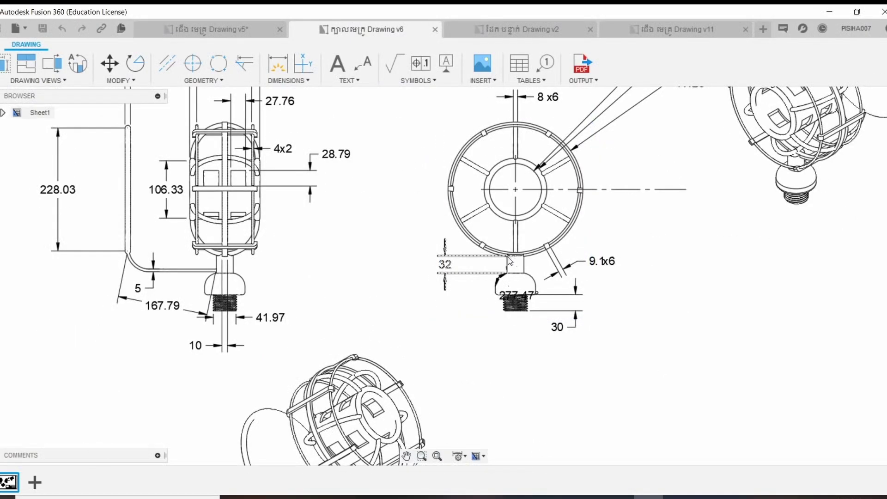
{"action": "left_click", "coordinate": [510, 261]}
{"action": "scroll", "coordinate": [557, 313], "scroll_direction": "up", "scroll_amount": 2}
{"action": "scroll", "coordinate": [557, 313], "scroll_direction": "up", "scroll_amount": 2}
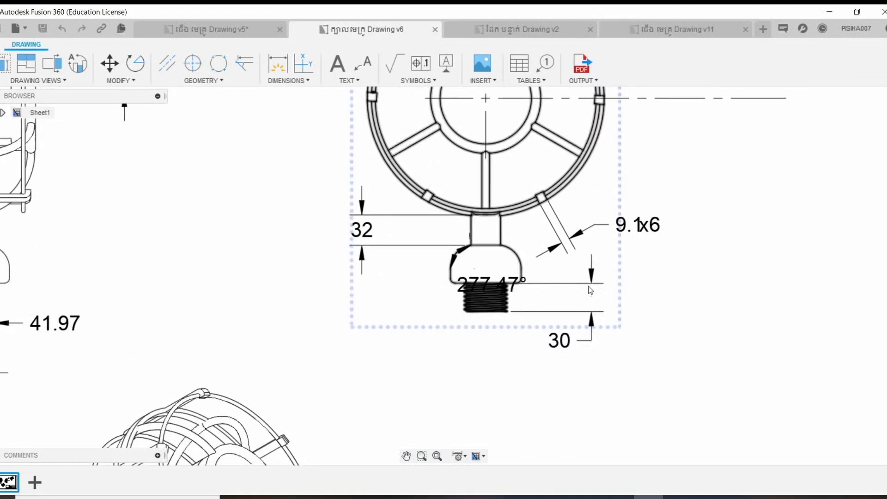
{"action": "scroll", "coordinate": [490, 355], "scroll_direction": "down", "scroll_amount": 3}
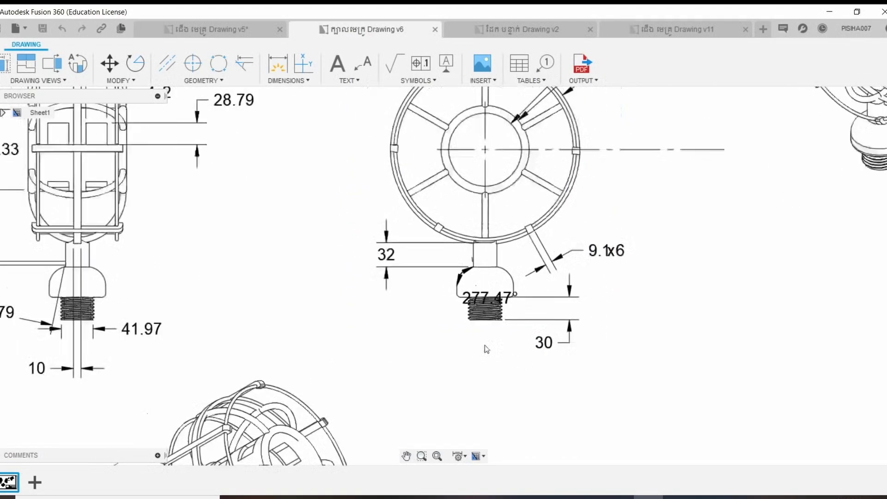
{"action": "scroll", "coordinate": [491, 332], "scroll_direction": "down", "scroll_amount": 2}
{"action": "scroll", "coordinate": [483, 258], "scroll_direction": "up", "scroll_amount": 1}
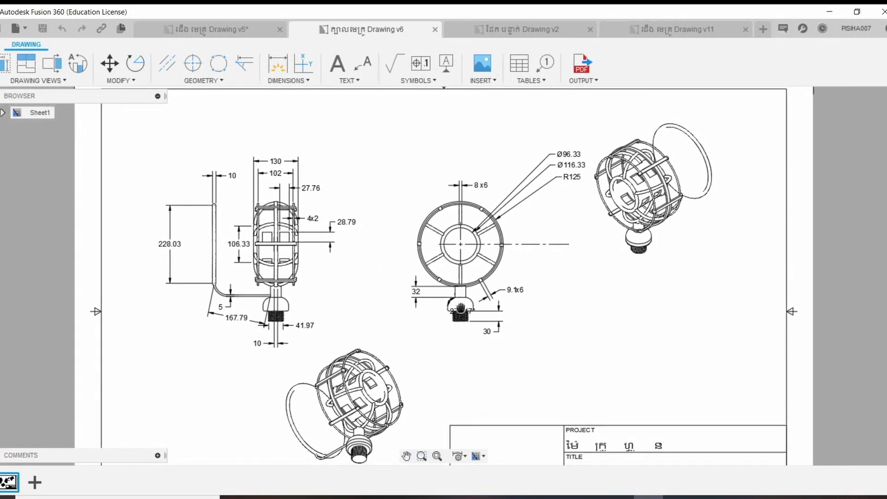
{"action": "scroll", "coordinate": [481, 239], "scroll_direction": "up", "scroll_amount": 3}
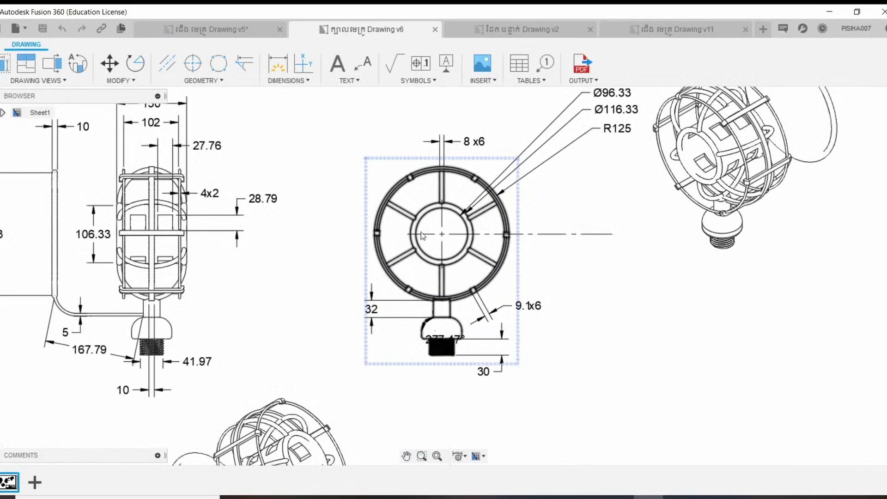
Step: Centre the circular front view, zoom out, and open the flat bar Drawing v2
{"action": "middle_click_drag", "start_coordinate": [421, 234], "coordinate": [373, 277]}
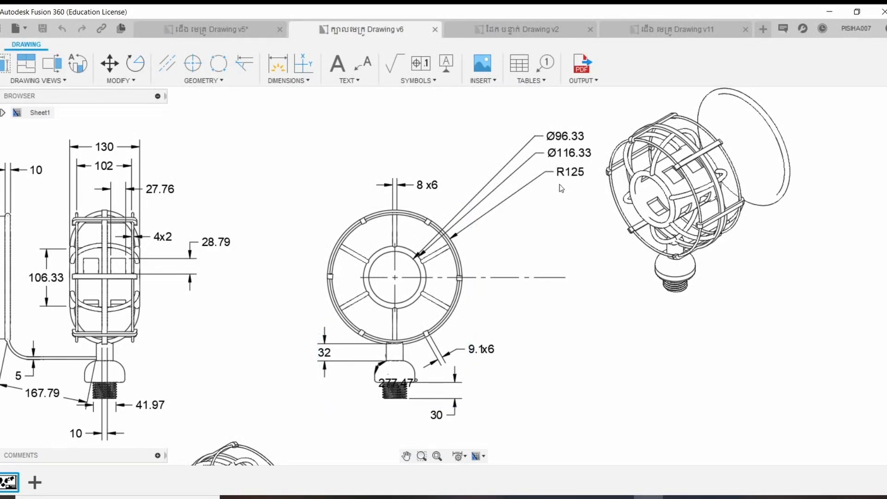
{"action": "scroll", "coordinate": [520, 201], "scroll_direction": "down", "scroll_amount": 2}
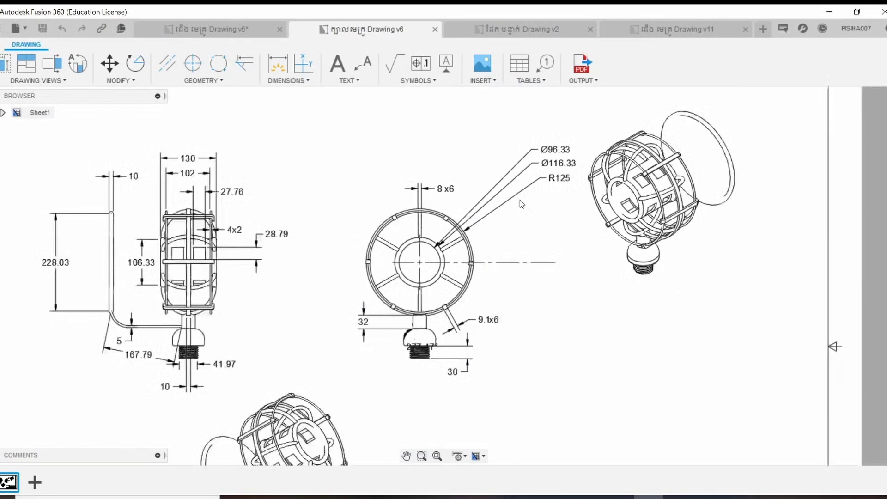
{"action": "scroll", "coordinate": [520, 201], "scroll_direction": "down", "scroll_amount": 2}
{"action": "scroll", "coordinate": [436, 200], "scroll_direction": "down", "scroll_amount": 2}
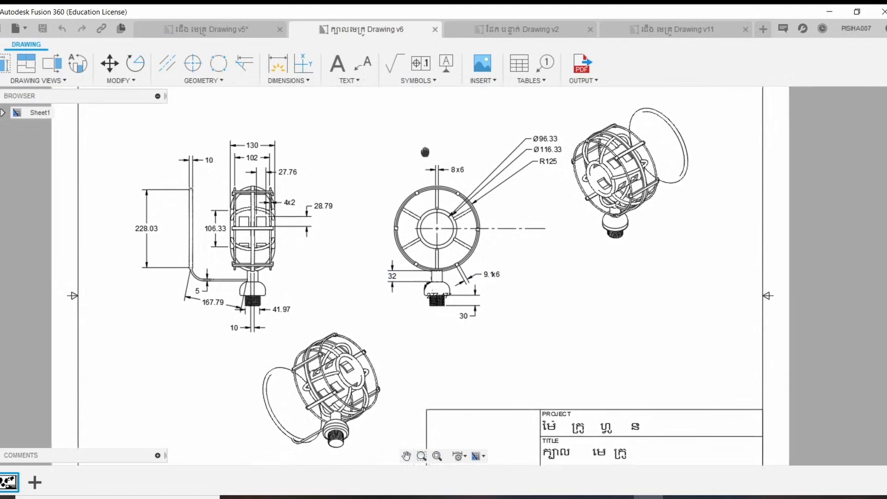
{"action": "scroll", "coordinate": [428, 158], "scroll_direction": "down", "scroll_amount": 1}
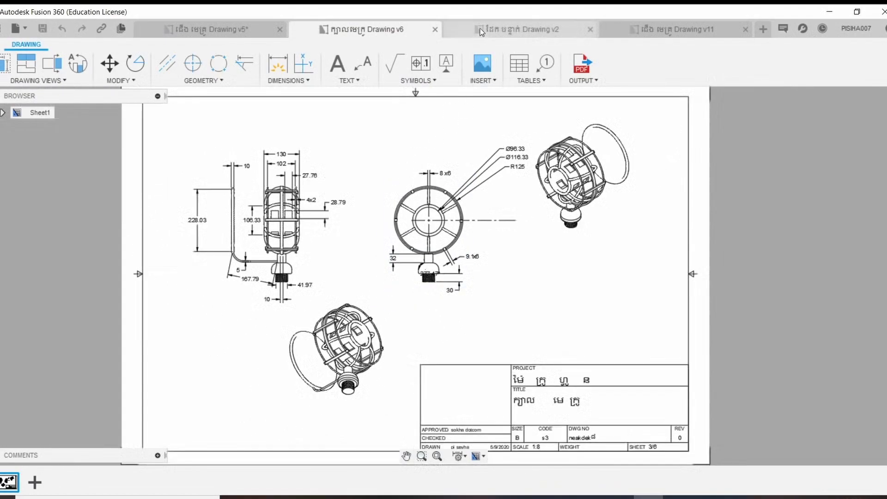
{"action": "left_click", "coordinate": [483, 31]}
Step: Zoom and pan over the flat steel bar views, lowering the top view on screen
{"action": "scroll", "coordinate": [423, 334], "scroll_direction": "up", "scroll_amount": 1}
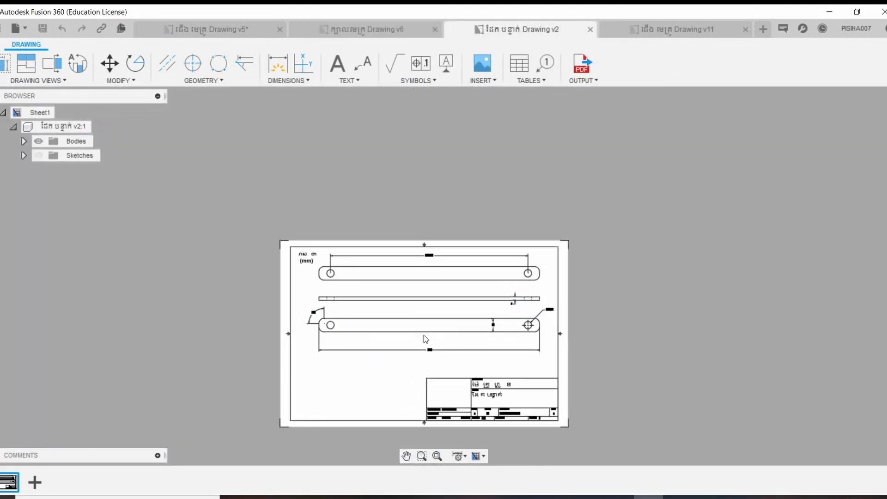
{"action": "scroll", "coordinate": [424, 322], "scroll_direction": "up", "scroll_amount": 4}
{"action": "scroll", "coordinate": [423, 322], "scroll_direction": "up", "scroll_amount": 2}
{"action": "scroll", "coordinate": [442, 305], "scroll_direction": "down", "scroll_amount": 3}
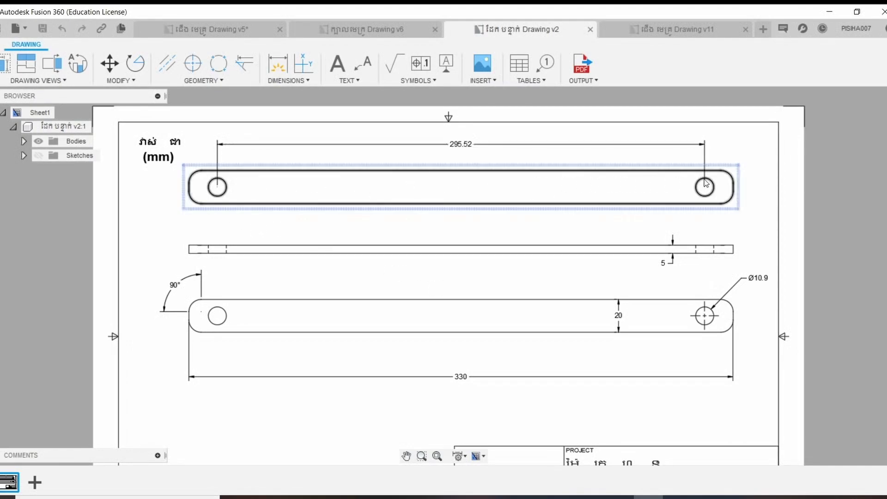
{"action": "scroll", "coordinate": [455, 141], "scroll_direction": "up", "scroll_amount": 1}
{"action": "middle_click_drag", "start_coordinate": [456, 139], "coordinate": [449, 202]}
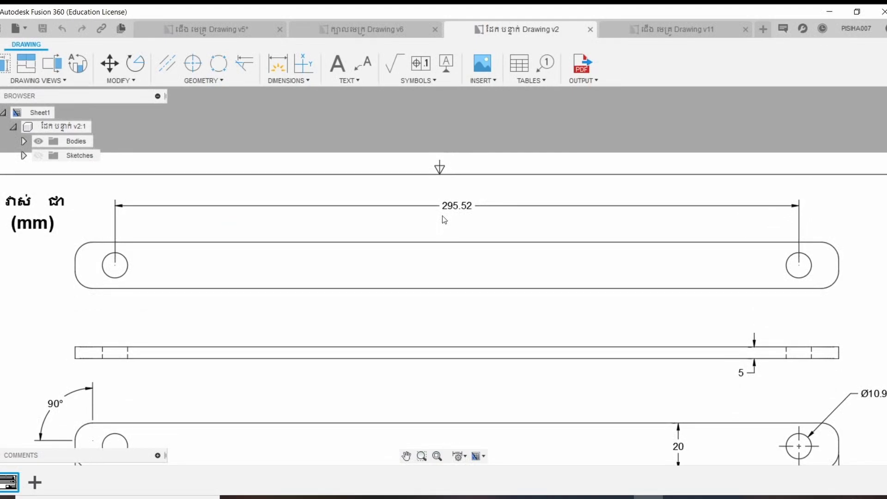
{"action": "scroll", "coordinate": [442, 217], "scroll_direction": "down", "scroll_amount": 1}
{"action": "scroll", "coordinate": [442, 213], "scroll_direction": "down", "scroll_amount": 1}
{"action": "scroll", "coordinate": [440, 191], "scroll_direction": "down", "scroll_amount": 2}
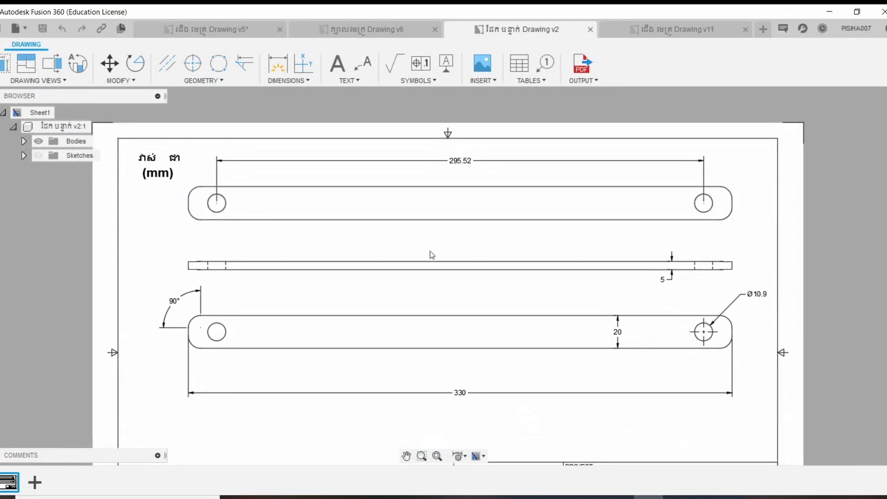
{"action": "scroll", "coordinate": [431, 254], "scroll_direction": "down", "scroll_amount": 2}
{"action": "scroll", "coordinate": [469, 265], "scroll_direction": "up", "scroll_amount": 2}
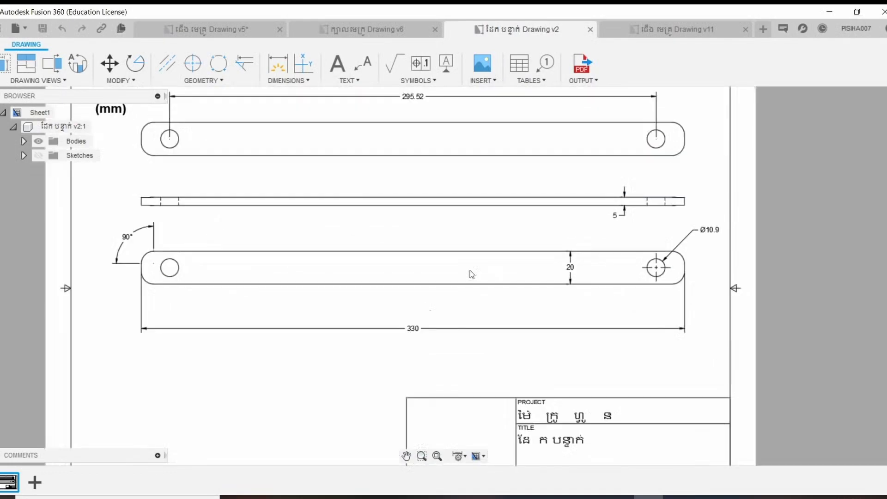
{"action": "scroll", "coordinate": [470, 270], "scroll_direction": "up", "scroll_amount": 1}
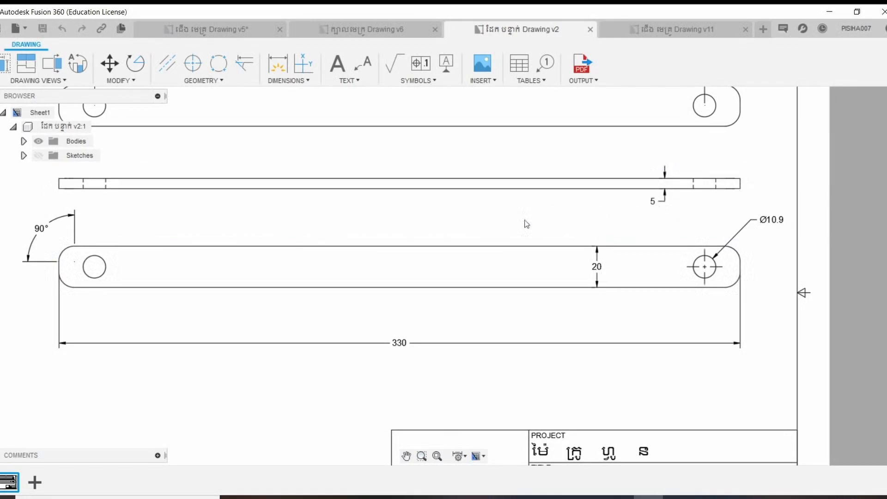
Step: Zoom back out and bring the microphone tripod Drawing v11 to the front
{"action": "scroll", "coordinate": [498, 220], "scroll_direction": "down", "scroll_amount": 1}
{"action": "scroll", "coordinate": [462, 215], "scroll_direction": "down", "scroll_amount": 2}
{"action": "scroll", "coordinate": [419, 200], "scroll_direction": "down", "scroll_amount": 2}
{"action": "scroll", "coordinate": [419, 200], "scroll_direction": "down", "scroll_amount": 1}
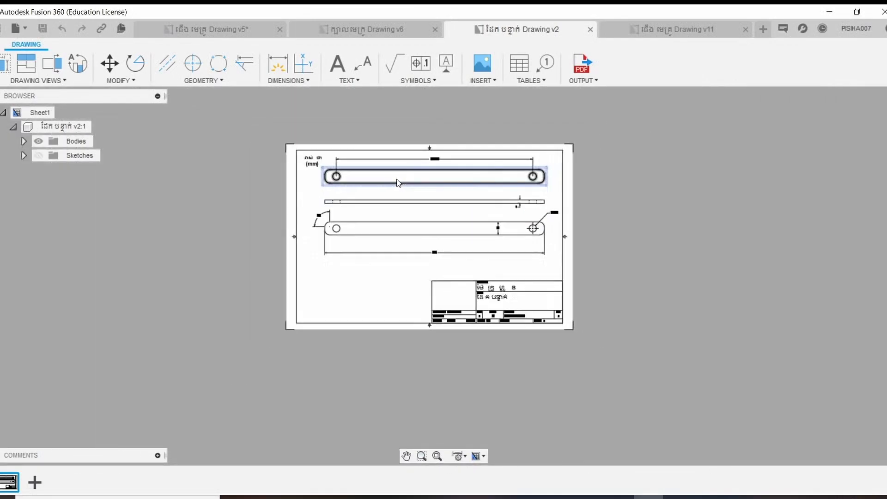
{"action": "scroll", "coordinate": [402, 190], "scroll_direction": "up", "scroll_amount": 1}
{"action": "scroll", "coordinate": [404, 195], "scroll_direction": "up", "scroll_amount": 2}
{"action": "scroll", "coordinate": [400, 193], "scroll_direction": "down", "scroll_amount": 1}
{"action": "scroll", "coordinate": [400, 194], "scroll_direction": "down", "scroll_amount": 1}
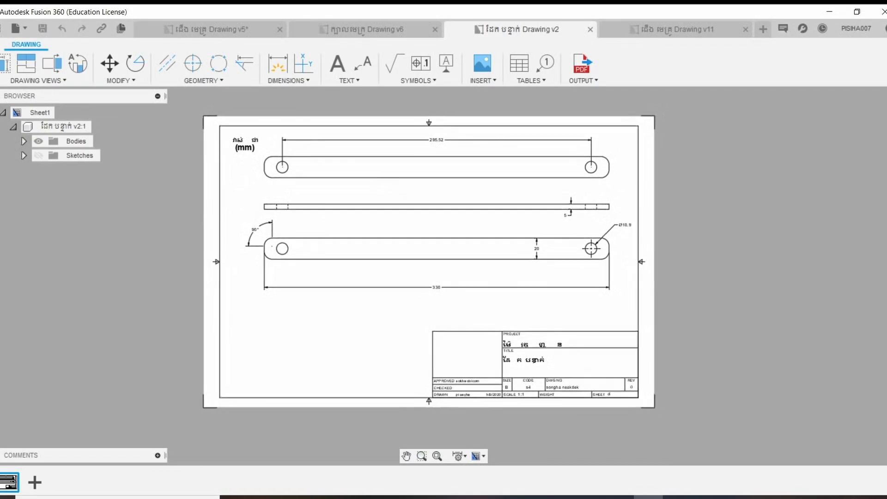
{"action": "scroll", "coordinate": [376, 193], "scroll_direction": "up", "scroll_amount": 1}
{"action": "key", "text": "ctrl+Tab"}
{"action": "middle_click_drag", "start_coordinate": [319, 231], "coordinate": [319, 220]}
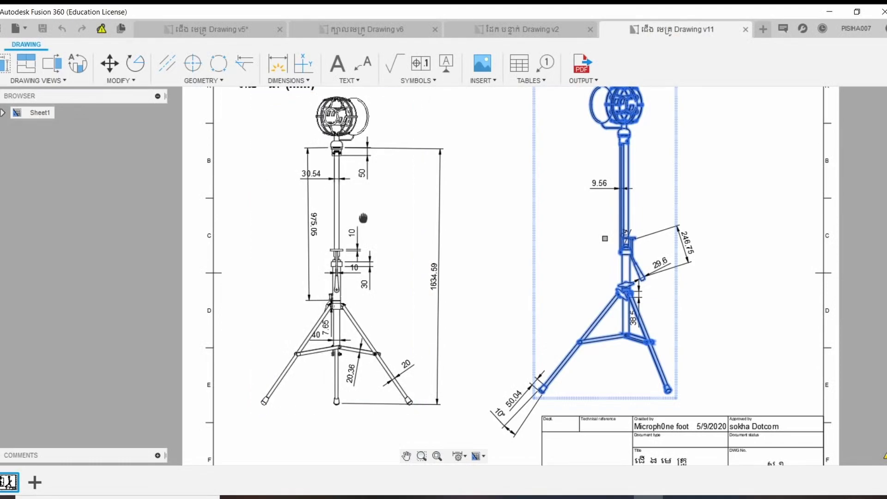
{"action": "middle_click_drag", "start_coordinate": [361, 217], "coordinate": [329, 211]}
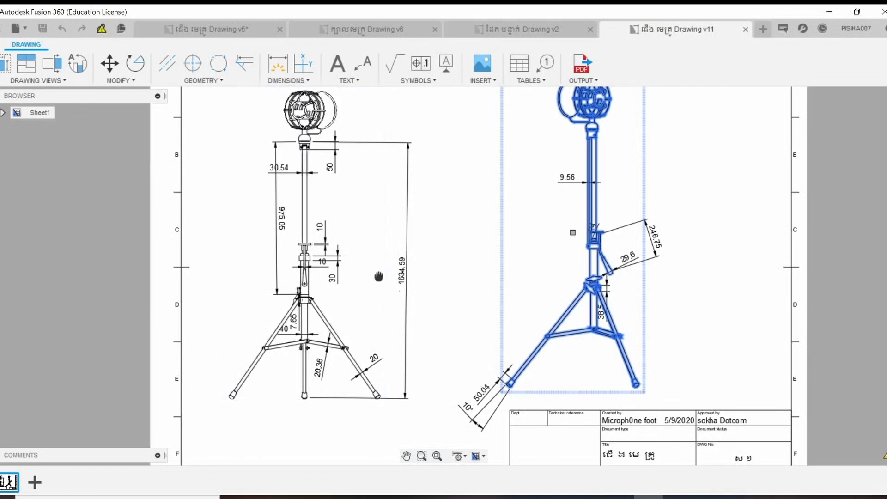
{"action": "middle_click_drag", "start_coordinate": [378, 276], "coordinate": [368, 281]}
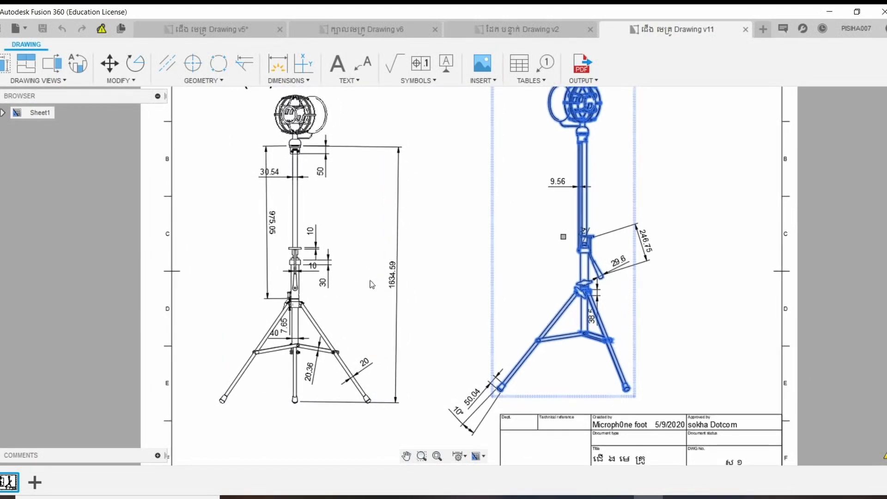
{"action": "left_click", "coordinate": [382, 271]}
{"action": "scroll", "coordinate": [280, 346], "scroll_direction": "up", "scroll_amount": 5}
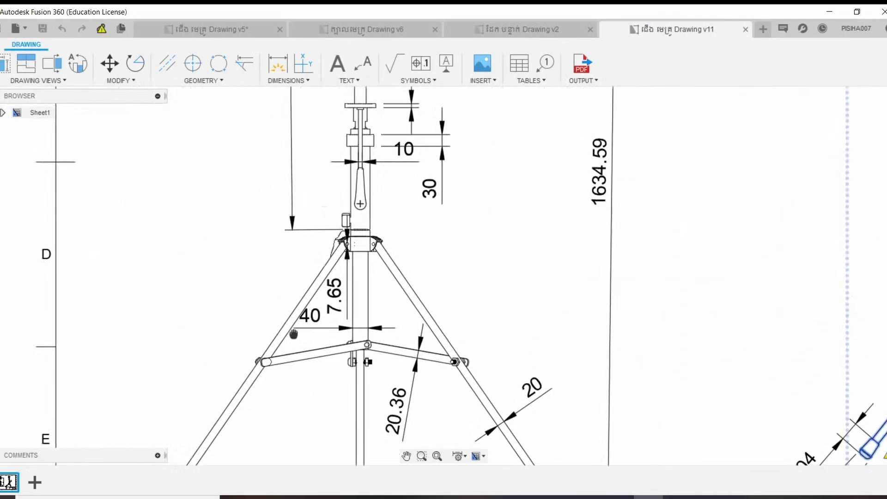
{"action": "middle_click_drag", "start_coordinate": [294, 333], "coordinate": [323, 326]}
{"action": "scroll", "coordinate": [378, 311], "scroll_direction": "up", "scroll_amount": 4}
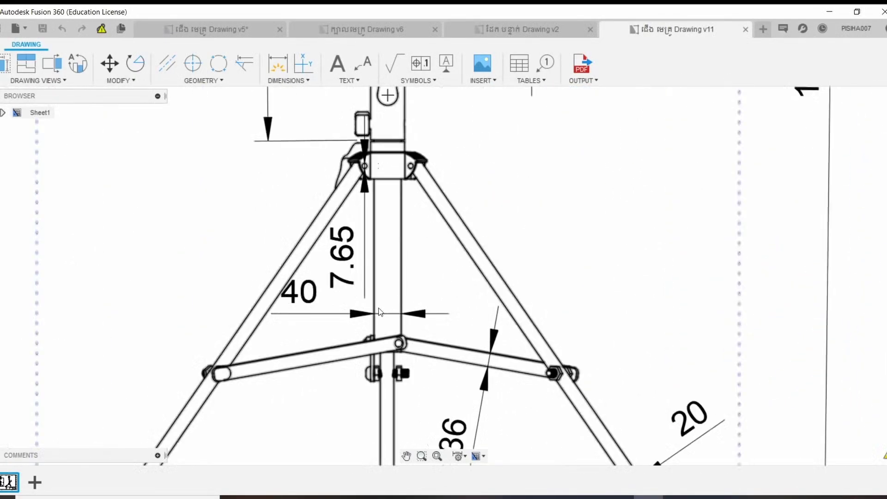
{"action": "scroll", "coordinate": [378, 309], "scroll_direction": "down", "scroll_amount": 2}
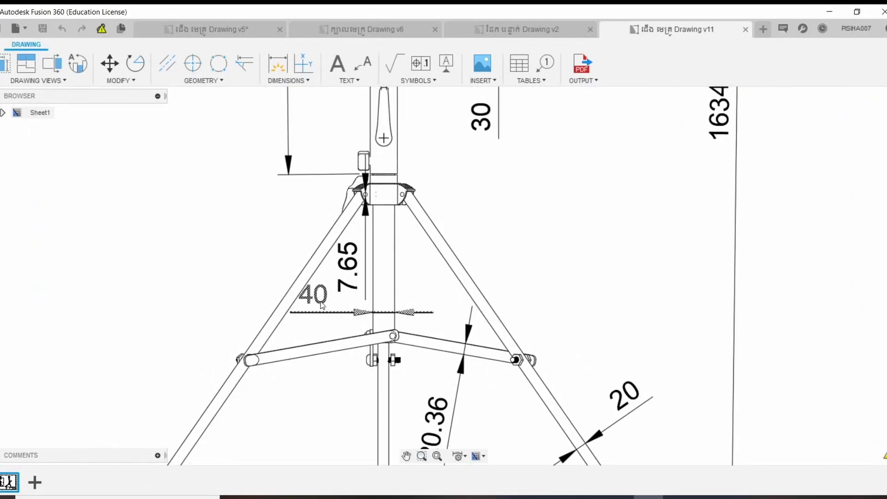
{"action": "scroll", "coordinate": [322, 305], "scroll_direction": "down", "scroll_amount": 2}
{"action": "scroll", "coordinate": [310, 303], "scroll_direction": "down", "scroll_amount": 1}
{"action": "middle_click_drag", "start_coordinate": [302, 301], "coordinate": [289, 301]}
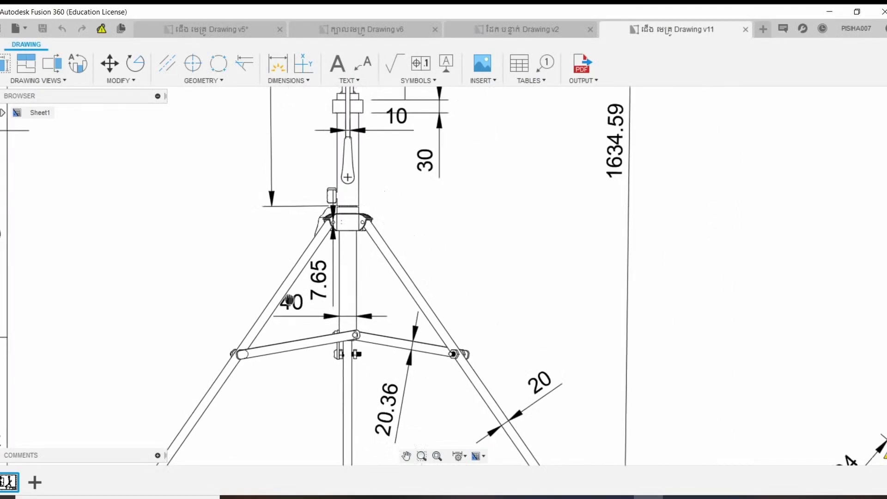
{"action": "scroll", "coordinate": [319, 236], "scroll_direction": "up", "scroll_amount": 1}
{"action": "scroll", "coordinate": [324, 234], "scroll_direction": "up", "scroll_amount": 1}
{"action": "scroll", "coordinate": [326, 233], "scroll_direction": "up", "scroll_amount": 1}
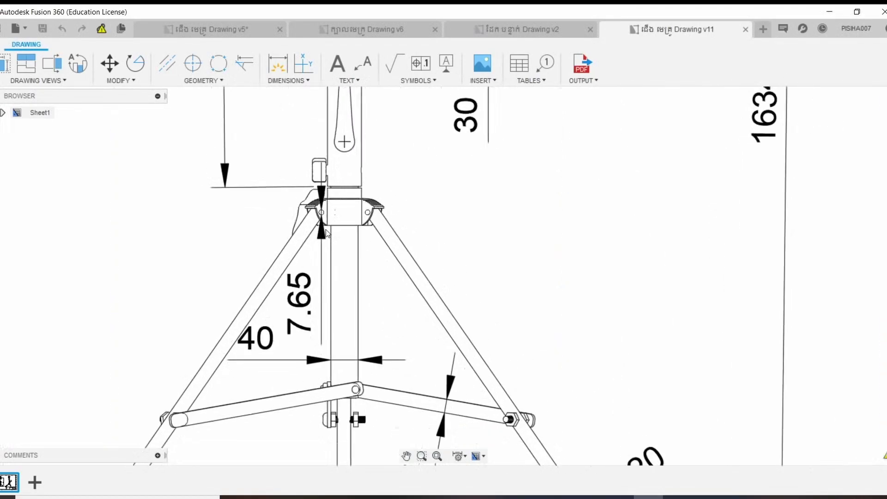
{"action": "scroll", "coordinate": [326, 233], "scroll_direction": "down", "scroll_amount": 3}
{"action": "scroll", "coordinate": [300, 227], "scroll_direction": "down", "scroll_amount": 2}
{"action": "scroll", "coordinate": [277, 223], "scroll_direction": "down", "scroll_amount": 2}
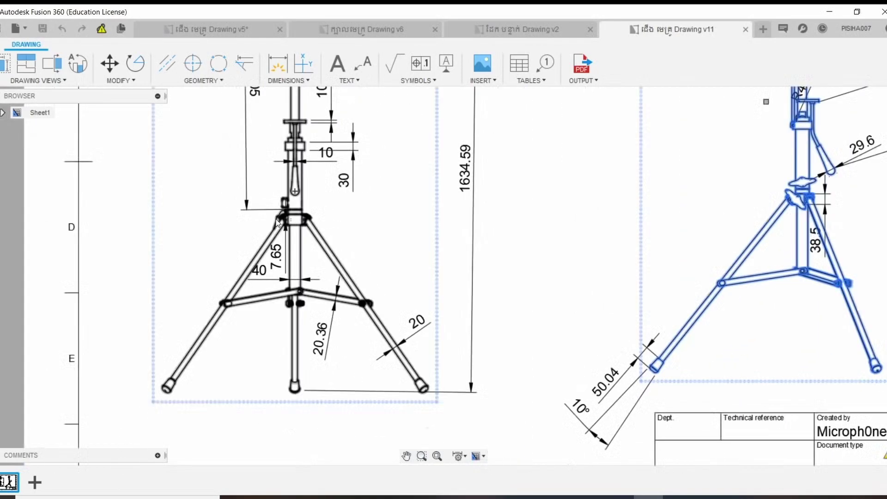
{"action": "scroll", "coordinate": [277, 222], "scroll_direction": "down", "scroll_amount": 2}
{"action": "scroll", "coordinate": [426, 301], "scroll_direction": "up", "scroll_amount": 1}
{"action": "scroll", "coordinate": [498, 316], "scroll_direction": "down", "scroll_amount": 1}
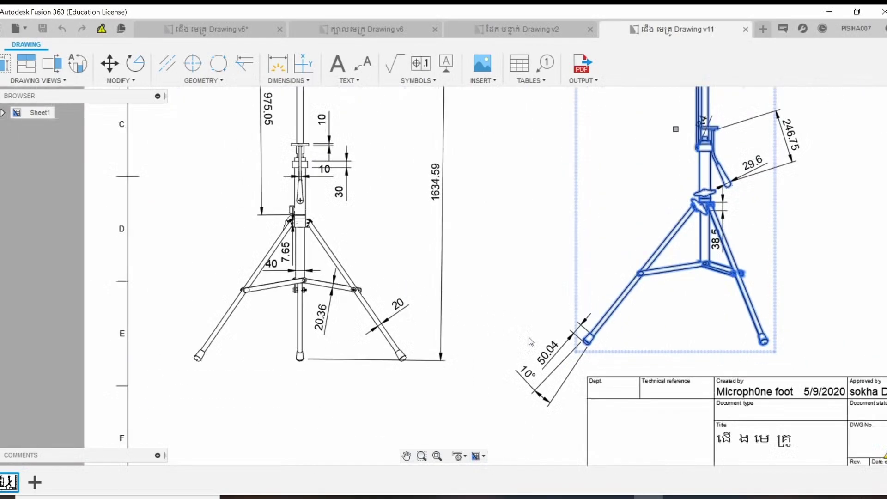
{"action": "scroll", "coordinate": [531, 341], "scroll_direction": "up", "scroll_amount": 1}
{"action": "scroll", "coordinate": [721, 199], "scroll_direction": "up", "scroll_amount": 1}
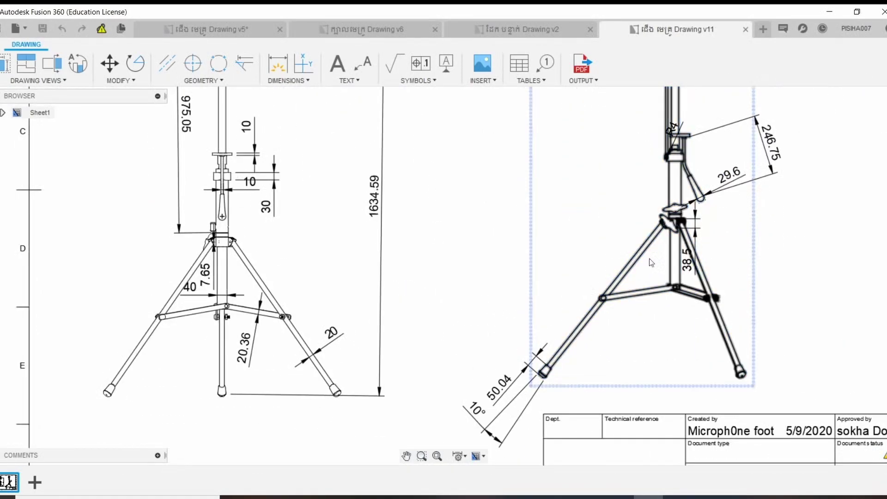
{"action": "scroll", "coordinate": [657, 252], "scroll_direction": "up", "scroll_amount": 2}
{"action": "scroll", "coordinate": [655, 237], "scroll_direction": "up", "scroll_amount": 1}
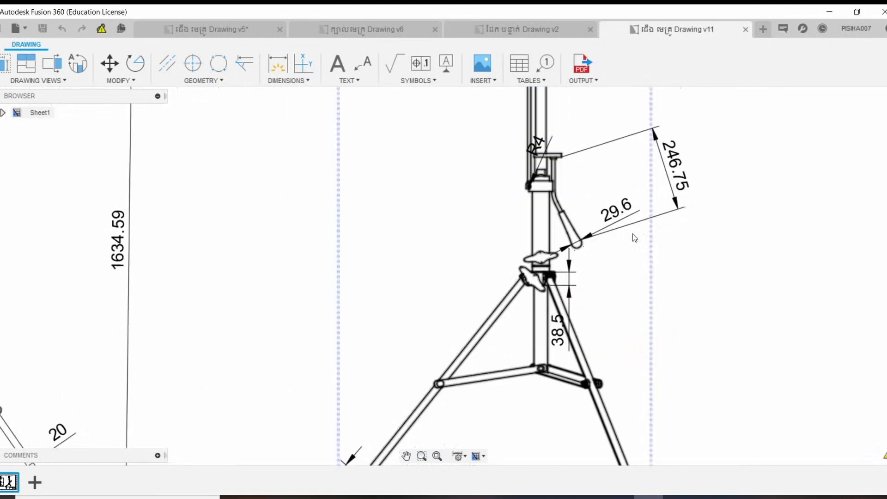
{"action": "scroll", "coordinate": [615, 237], "scroll_direction": "up", "scroll_amount": 1}
{"action": "scroll", "coordinate": [610, 237], "scroll_direction": "up", "scroll_amount": 1}
{"action": "scroll", "coordinate": [596, 239], "scroll_direction": "up", "scroll_amount": 2}
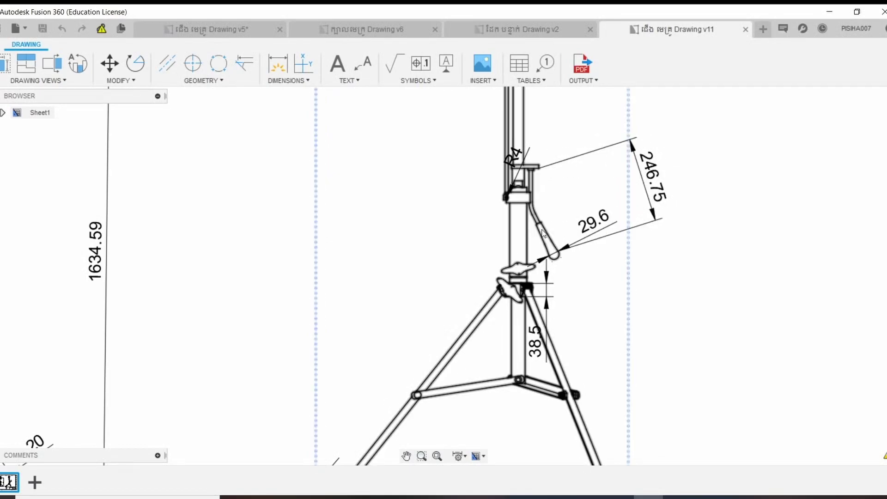
{"action": "scroll", "coordinate": [518, 226], "scroll_direction": "down", "scroll_amount": 2}
{"action": "scroll", "coordinate": [537, 217], "scroll_direction": "down", "scroll_amount": 2}
{"action": "scroll", "coordinate": [553, 215], "scroll_direction": "down", "scroll_amount": 2}
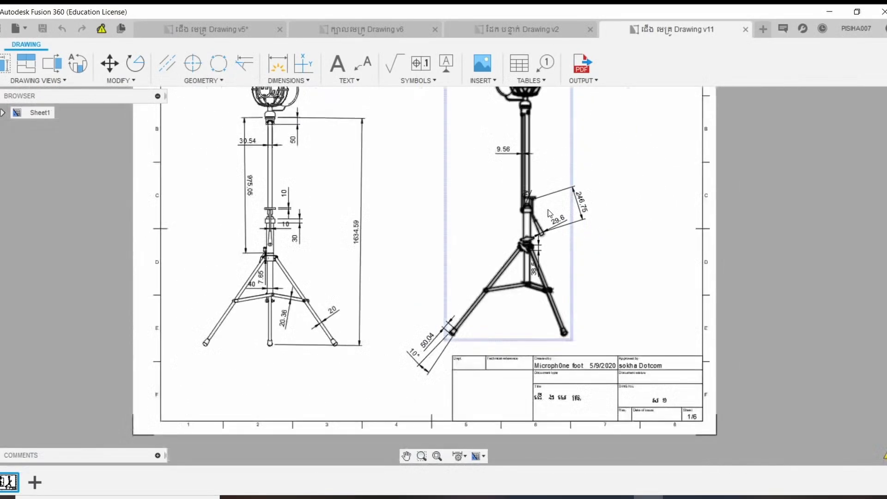
{"action": "middle_click_drag", "start_coordinate": [554, 216], "coordinate": [575, 249]}
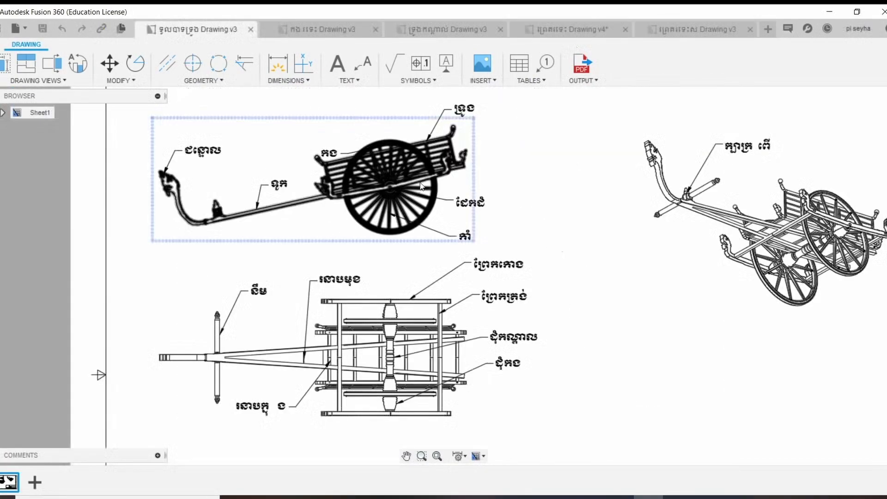
{"action": "middle_click_drag", "start_coordinate": [494, 196], "coordinate": [508, 221]}
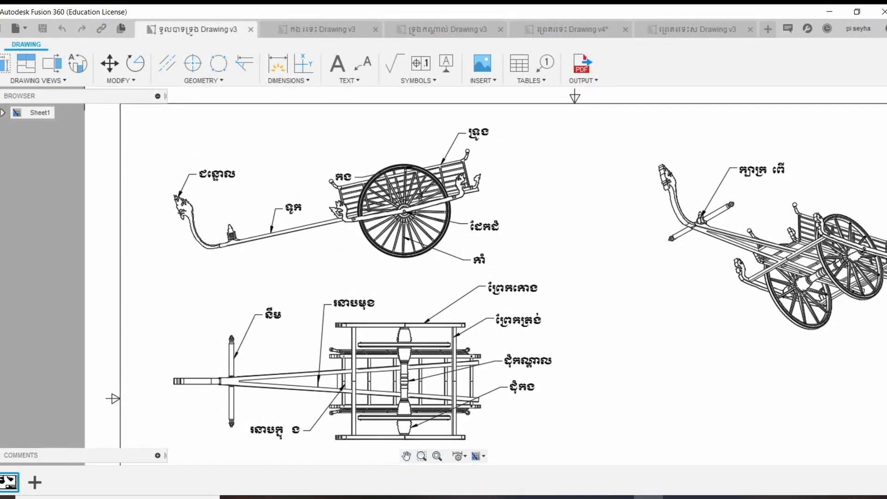
{"action": "scroll", "coordinate": [233, 198], "scroll_direction": "up", "scroll_amount": 1}
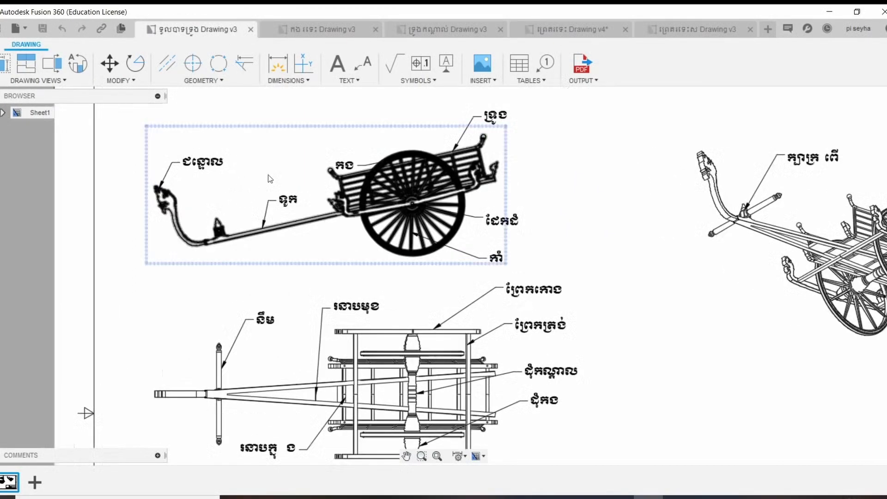
{"action": "scroll", "coordinate": [250, 184], "scroll_direction": "up", "scroll_amount": 1}
{"action": "scroll", "coordinate": [231, 189], "scroll_direction": "up", "scroll_amount": 1}
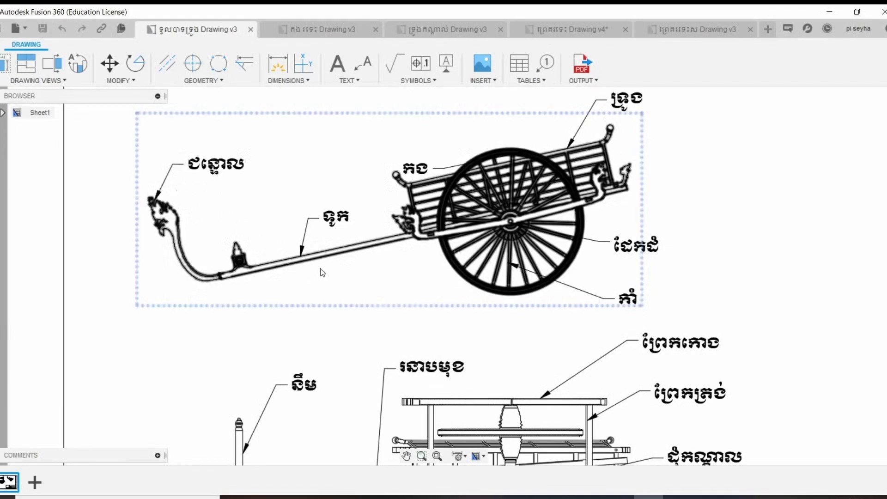
{"action": "mouse_move", "coordinate": [398, 259]}
{"action": "middle_mouse_down"}
{"action": "mouse_move", "coordinate": [314, 259]}
{"action": "mouse_move", "coordinate": [259, 272]}
{"action": "middle_mouse_up"}
{"action": "scroll", "coordinate": [447, 142], "scroll_direction": "down", "scroll_amount": 1}
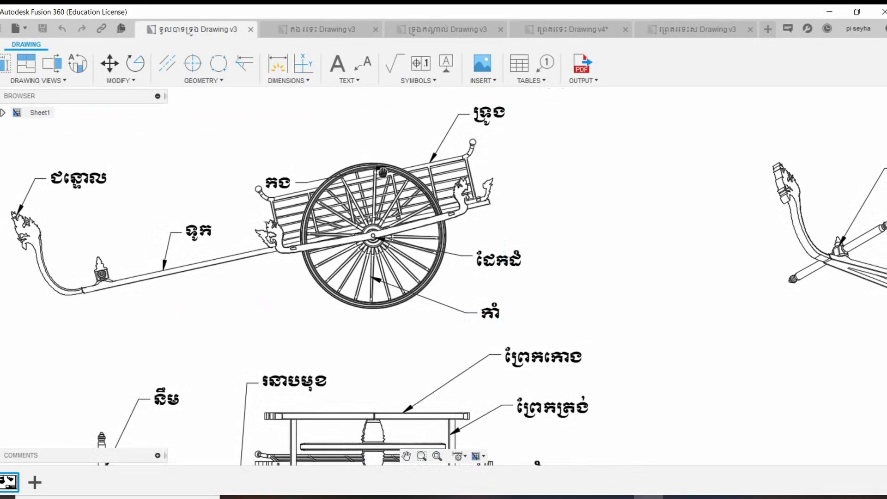
{"action": "scroll", "coordinate": [362, 195], "scroll_direction": "down", "scroll_amount": 2}
{"action": "scroll", "coordinate": [366, 214], "scroll_direction": "up", "scroll_amount": 2}
{"action": "middle_click_drag", "start_coordinate": [366, 214], "coordinate": [312, 210]}
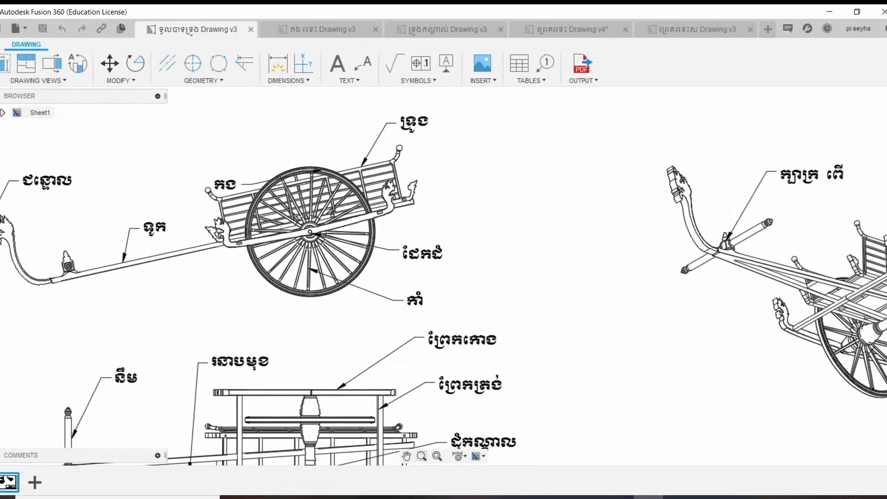
{"action": "scroll", "coordinate": [311, 210], "scroll_direction": "up", "scroll_amount": 1}
{"action": "scroll", "coordinate": [314, 210], "scroll_direction": "up", "scroll_amount": 1}
{"action": "scroll", "coordinate": [313, 210], "scroll_direction": "up", "scroll_amount": 1}
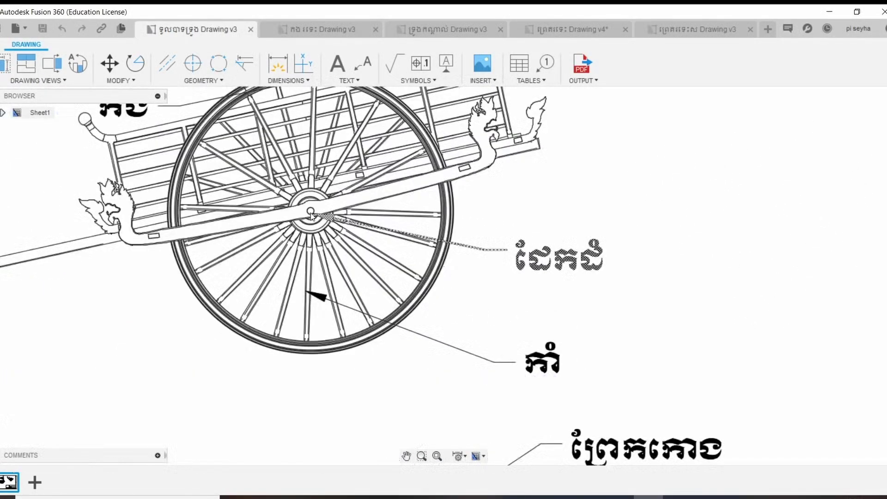
{"action": "scroll", "coordinate": [305, 210], "scroll_direction": "down", "scroll_amount": 1}
{"action": "scroll", "coordinate": [291, 211], "scroll_direction": "down", "scroll_amount": 1}
{"action": "scroll", "coordinate": [291, 203], "scroll_direction": "down", "scroll_amount": 2}
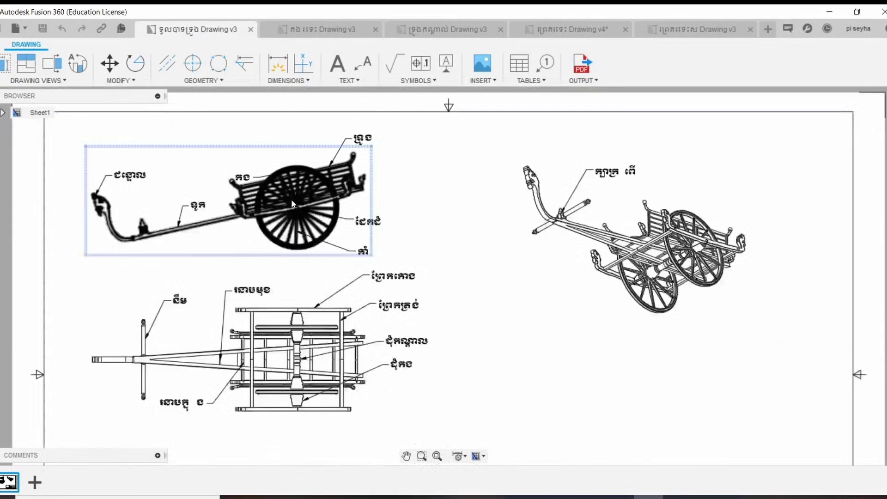
{"action": "scroll", "coordinate": [291, 198], "scroll_direction": "down", "scroll_amount": 1}
{"action": "scroll", "coordinate": [284, 285], "scroll_direction": "up", "scroll_amount": 1}
{"action": "scroll", "coordinate": [259, 296], "scroll_direction": "up", "scroll_amount": 1}
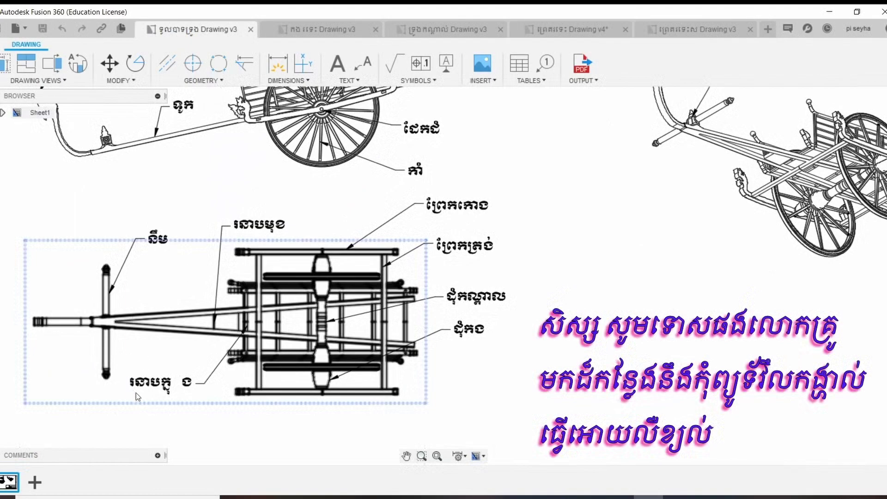
{"action": "middle_click_drag", "start_coordinate": [200, 371], "coordinate": [171, 374]}
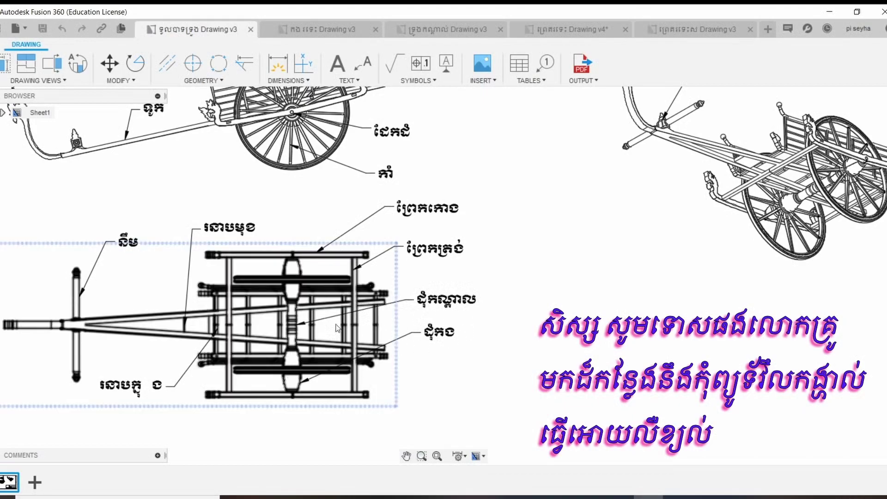
{"action": "scroll", "coordinate": [337, 327], "scroll_direction": "down", "scroll_amount": 2}
{"action": "scroll", "coordinate": [340, 325], "scroll_direction": "down", "scroll_amount": 2}
{"action": "middle_click_drag", "start_coordinate": [342, 323], "coordinate": [355, 329]}
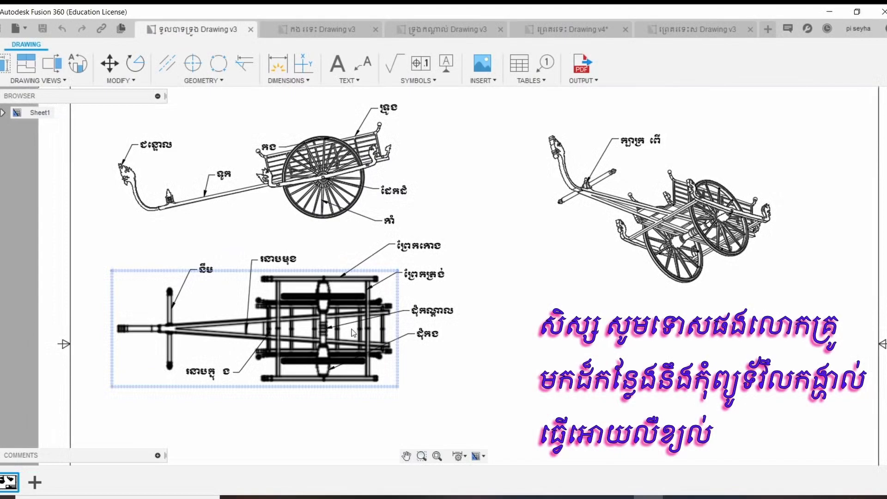
{"action": "middle_click_drag", "start_coordinate": [353, 333], "coordinate": [365, 333]}
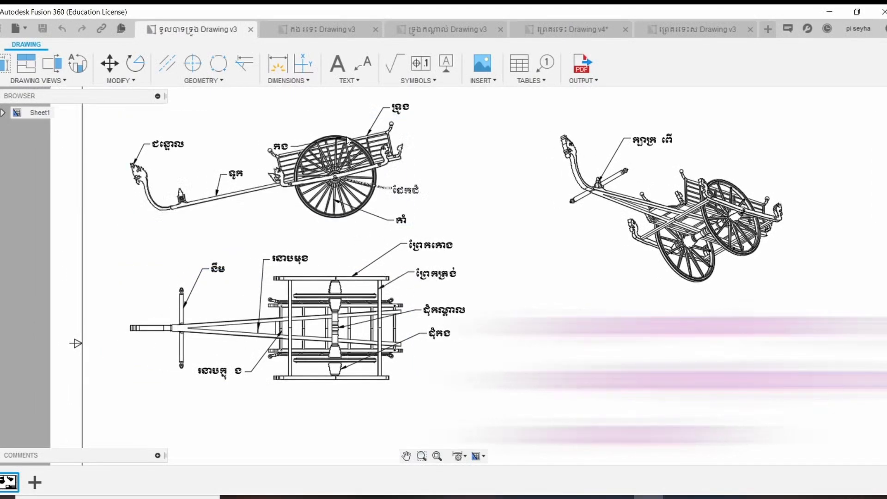
Step: Open the cart-wheel sheet and pan across its front, side, hub and isometric views
{"action": "left_click", "coordinate": [323, 29]}
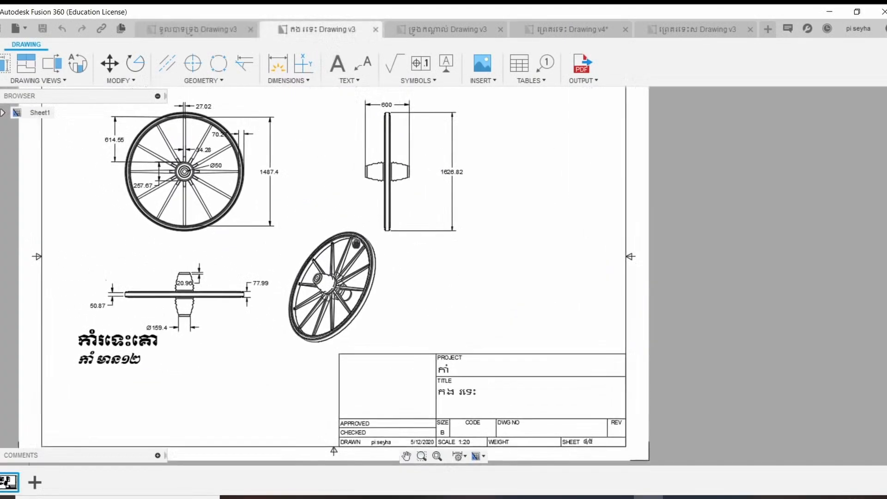
{"action": "middle_click_drag", "start_coordinate": [284, 211], "coordinate": [399, 267]}
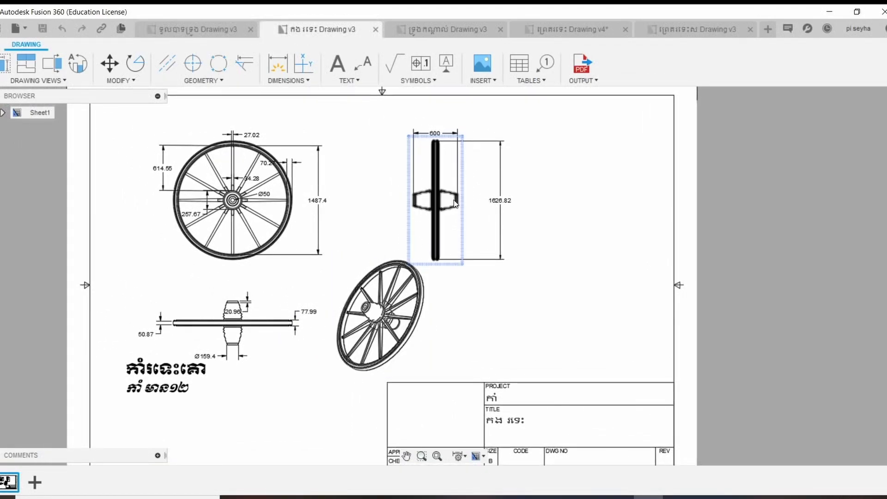
{"action": "scroll", "coordinate": [455, 203], "scroll_direction": "down", "scroll_amount": 3}
{"action": "scroll", "coordinate": [455, 204], "scroll_direction": "up", "scroll_amount": 3}
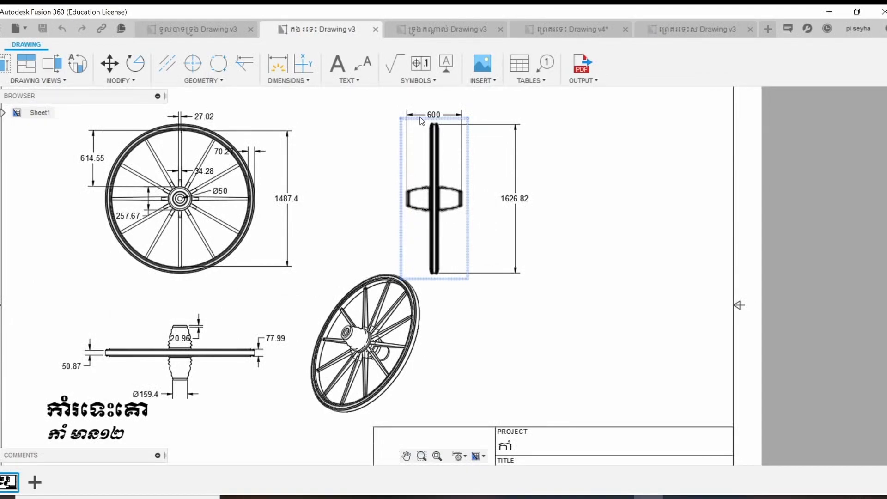
{"action": "middle_click_drag", "start_coordinate": [461, 211], "coordinate": [459, 217]}
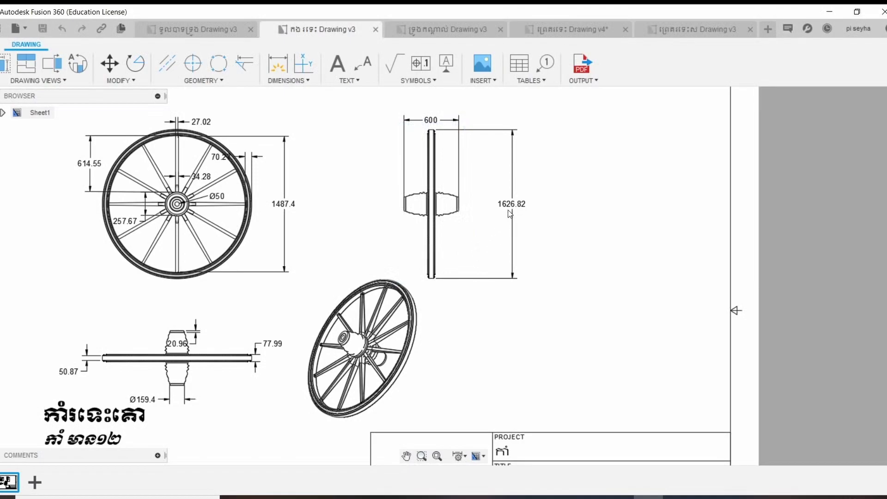
{"action": "middle_click_drag", "start_coordinate": [497, 208], "coordinate": [514, 206]}
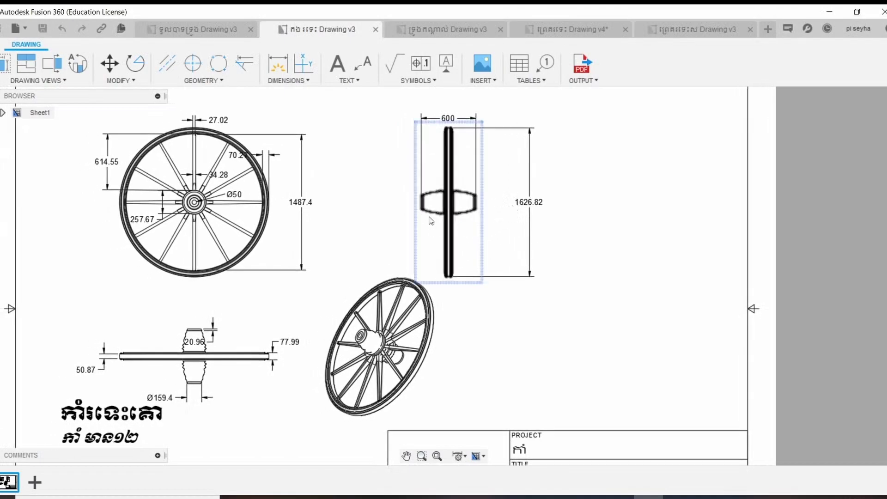
{"action": "middle_click_drag", "start_coordinate": [383, 215], "coordinate": [481, 210]}
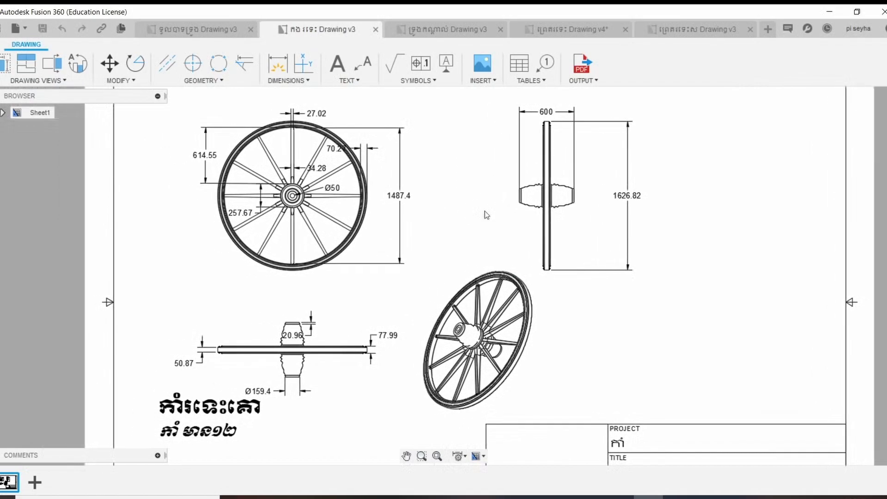
{"action": "middle_click_drag", "start_coordinate": [419, 233], "coordinate": [433, 226]}
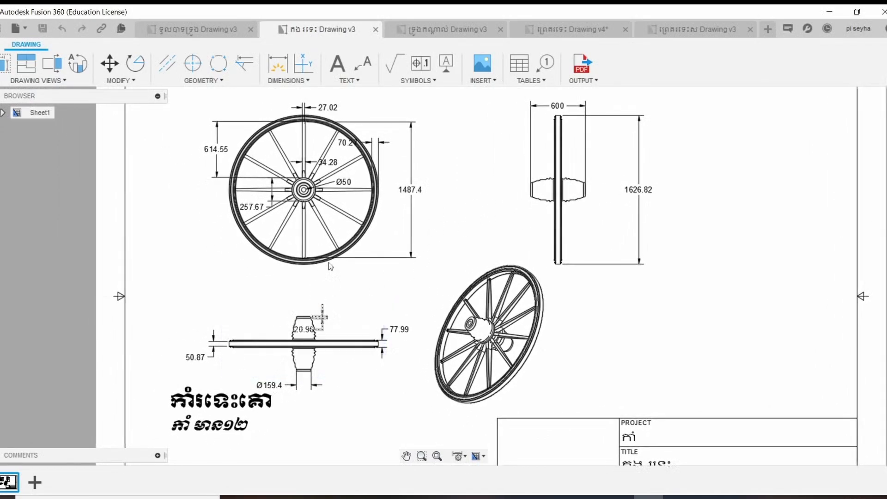
{"action": "scroll", "coordinate": [329, 229], "scroll_direction": "down", "scroll_amount": 1}
{"action": "middle_click_drag", "start_coordinate": [339, 218], "coordinate": [328, 244]}
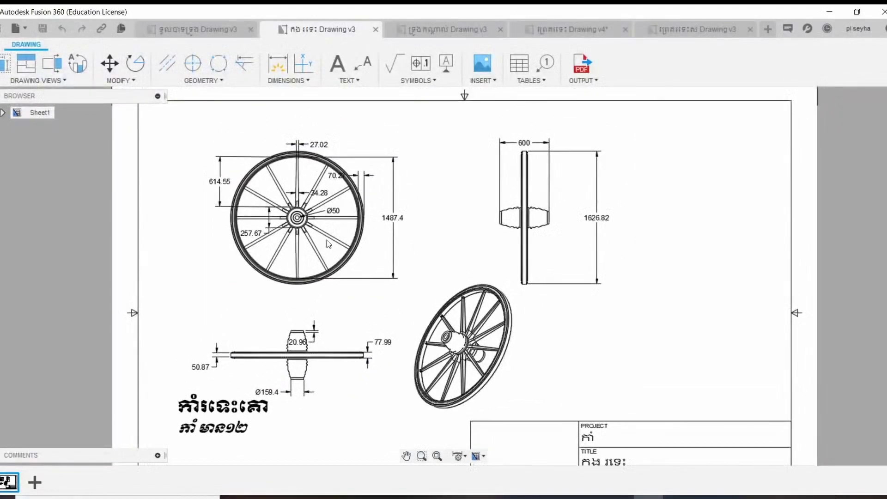
Step: Open the cart base frame drawing and zoom into its end view
{"action": "left_click", "coordinate": [442, 29]}
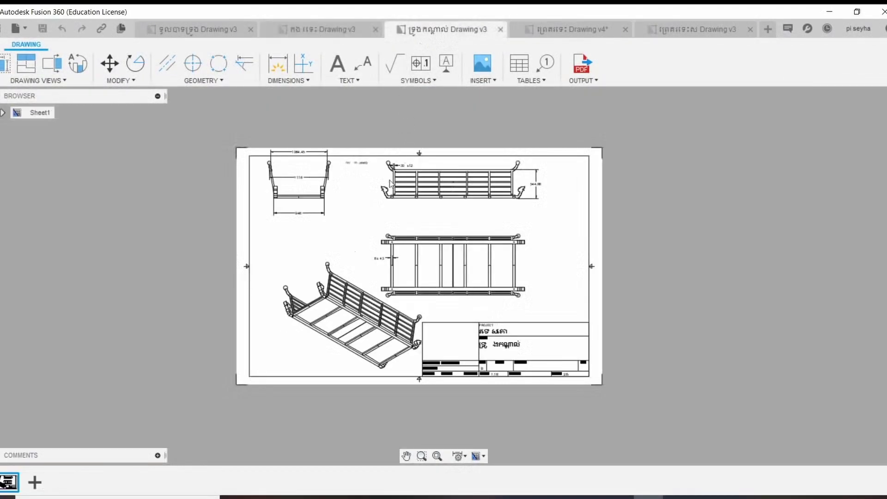
{"action": "scroll", "coordinate": [357, 234], "scroll_direction": "up", "scroll_amount": 5}
{"action": "middle_click_drag", "start_coordinate": [357, 234], "coordinate": [376, 248]}
{"action": "scroll", "coordinate": [348, 237], "scroll_direction": "up", "scroll_amount": 1}
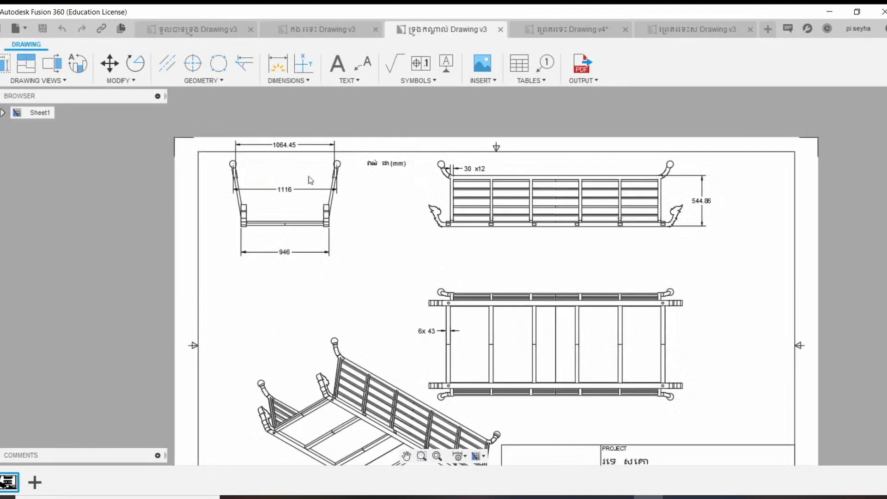
{"action": "scroll", "coordinate": [309, 176], "scroll_direction": "up", "scroll_amount": 3}
{"action": "scroll", "coordinate": [308, 176], "scroll_direction": "up", "scroll_amount": 2}
{"action": "left_click", "coordinate": [221, 192]}
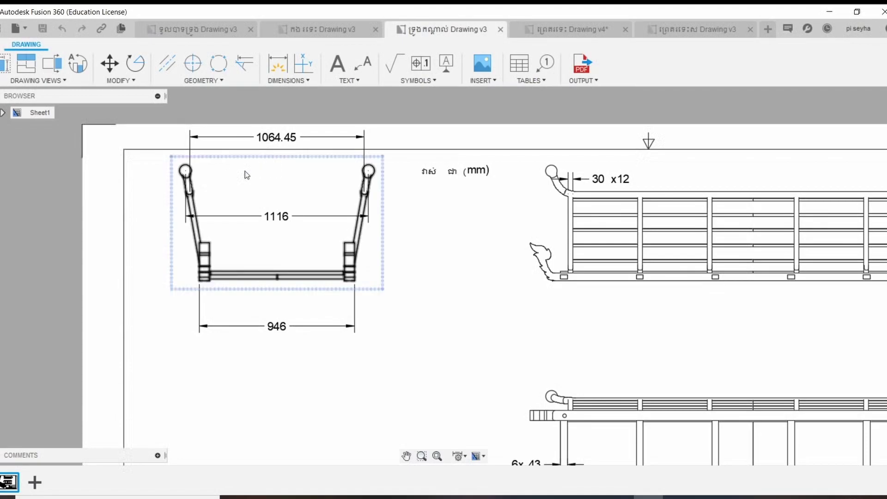
Step: Zoom in on the 6x 43 top-view dimension and back out to the full sheet
{"action": "scroll", "coordinate": [259, 189], "scroll_direction": "down", "scroll_amount": 1}
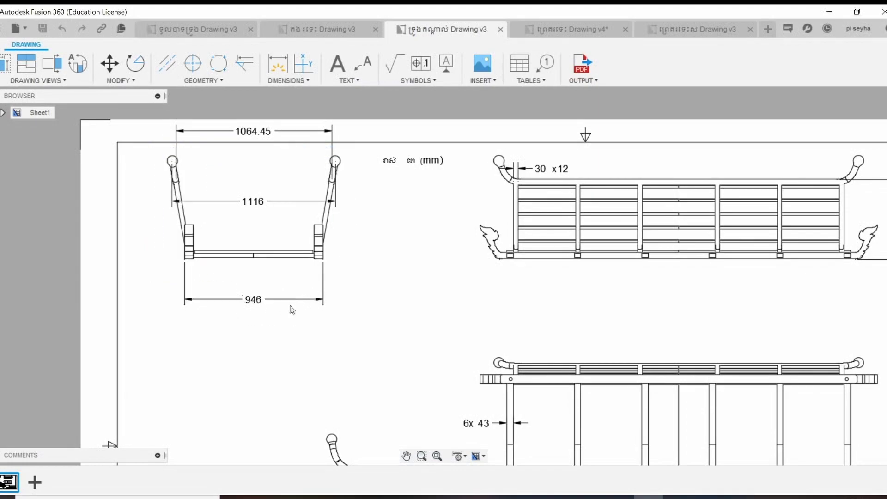
{"action": "middle_click_drag", "start_coordinate": [236, 269], "coordinate": [248, 277]}
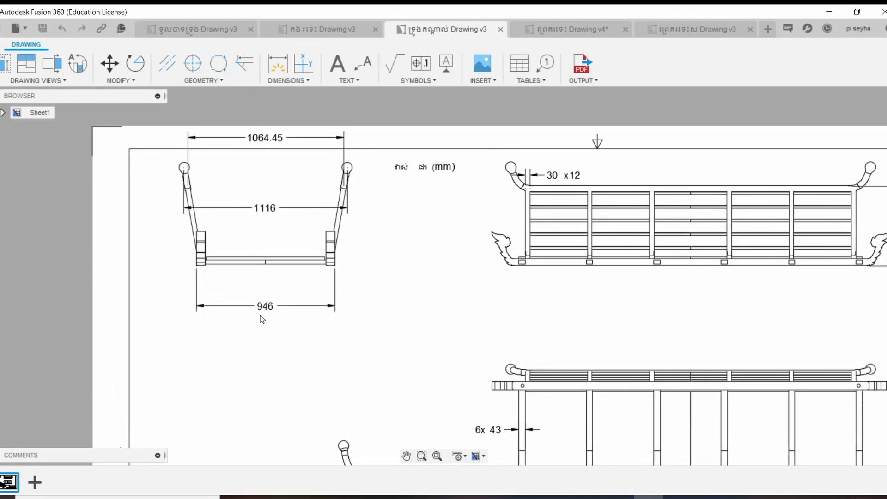
{"action": "scroll", "coordinate": [250, 289], "scroll_direction": "down", "scroll_amount": 3}
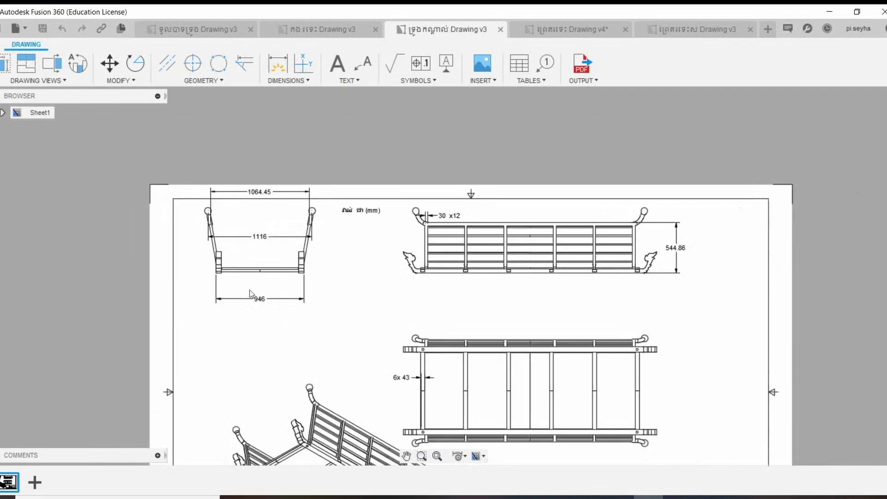
{"action": "scroll", "coordinate": [250, 289], "scroll_direction": "down", "scroll_amount": 2}
{"action": "scroll", "coordinate": [407, 356], "scroll_direction": "up", "scroll_amount": 2}
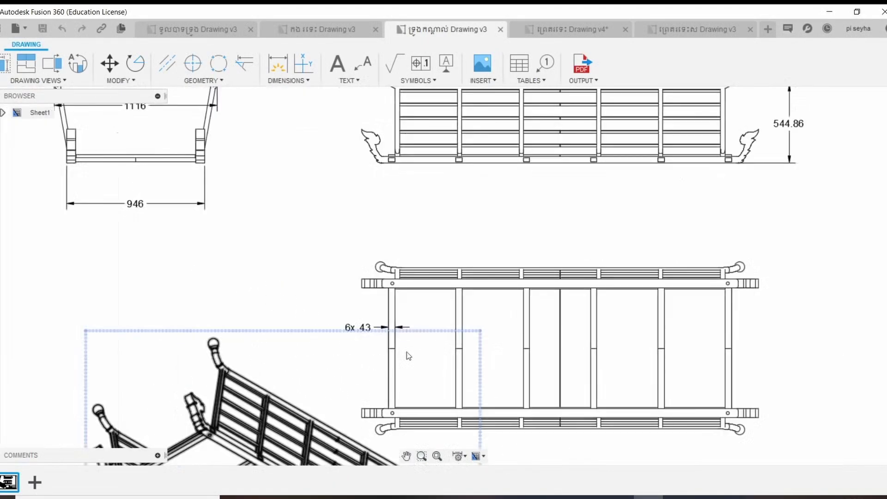
{"action": "scroll", "coordinate": [402, 333], "scroll_direction": "up", "scroll_amount": 2}
{"action": "scroll", "coordinate": [383, 327], "scroll_direction": "up", "scroll_amount": 1}
{"action": "scroll", "coordinate": [357, 322], "scroll_direction": "down", "scroll_amount": 2}
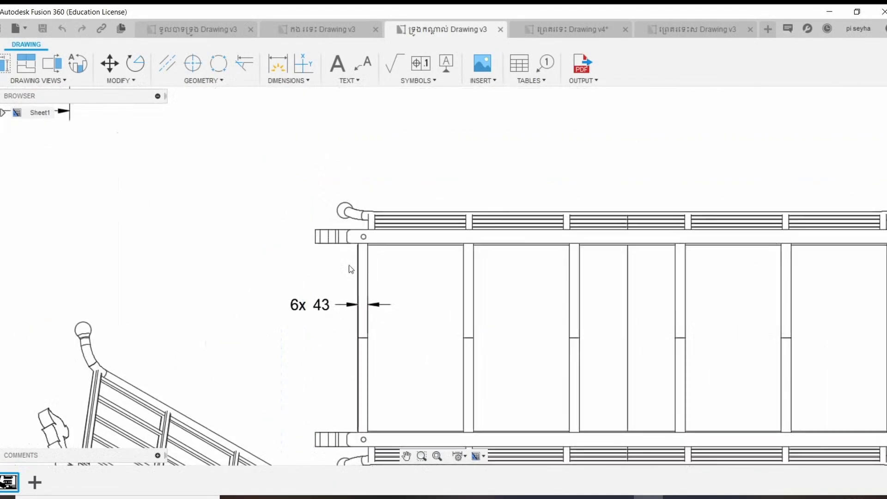
{"action": "scroll", "coordinate": [348, 265], "scroll_direction": "down", "scroll_amount": 1}
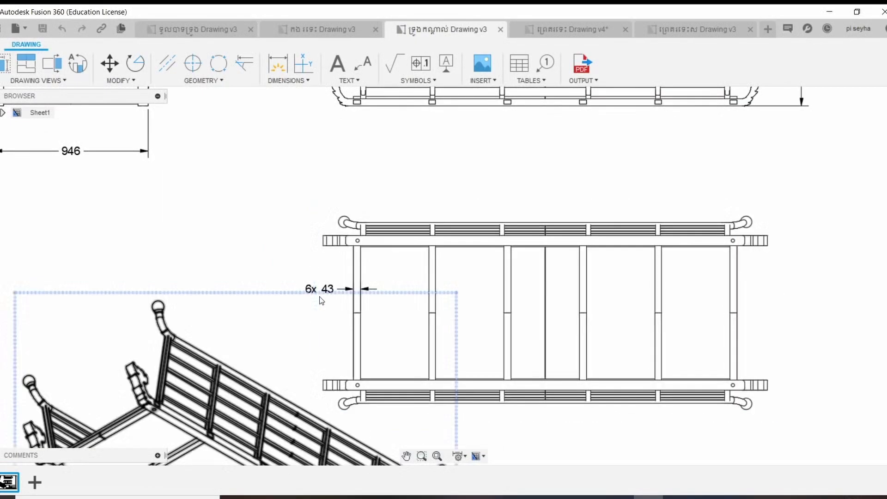
{"action": "scroll", "coordinate": [313, 294], "scroll_direction": "up", "scroll_amount": 1}
{"action": "scroll", "coordinate": [313, 294], "scroll_direction": "up", "scroll_amount": 1}
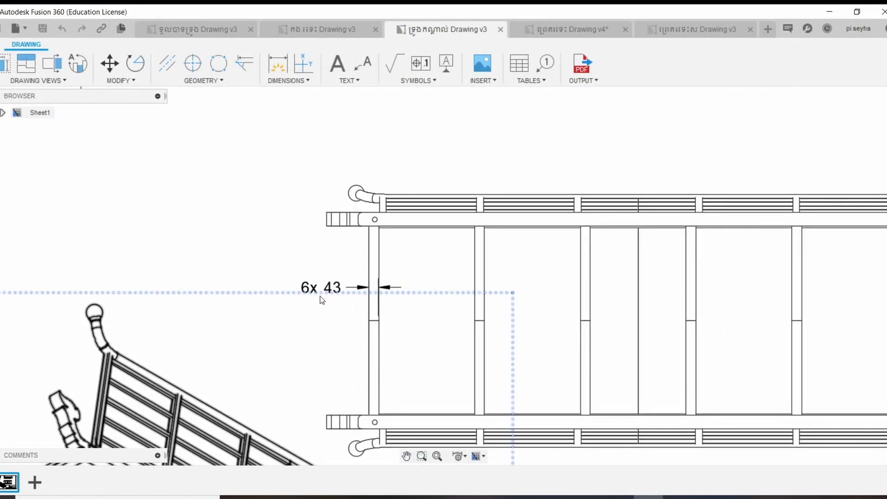
{"action": "scroll", "coordinate": [322, 300], "scroll_direction": "down", "scroll_amount": 1}
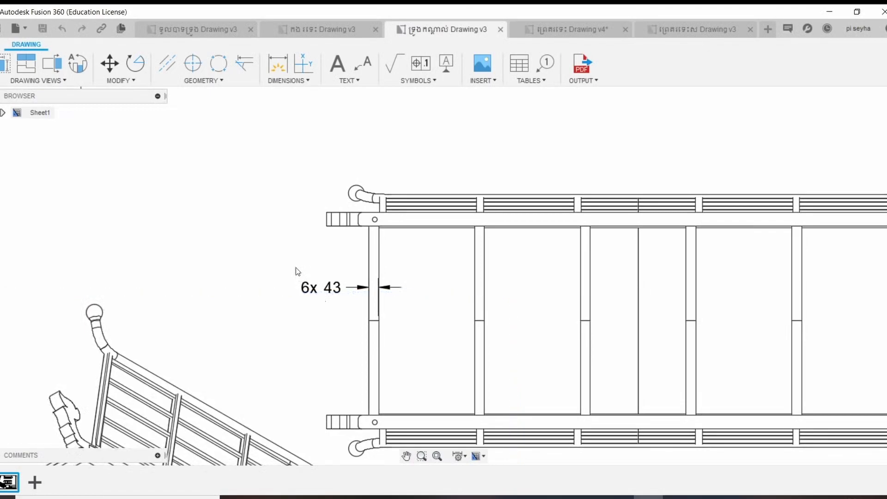
{"action": "scroll", "coordinate": [297, 270], "scroll_direction": "down", "scroll_amount": 1}
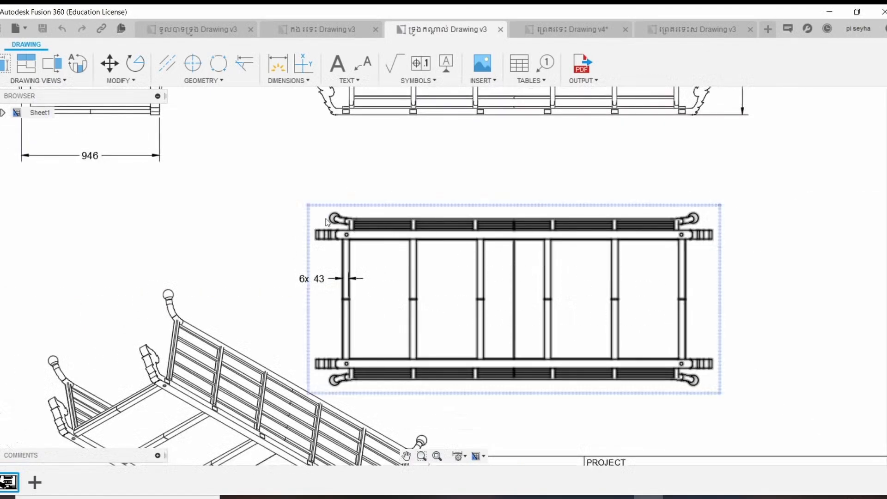
{"action": "scroll", "coordinate": [326, 218], "scroll_direction": "down", "scroll_amount": 3}
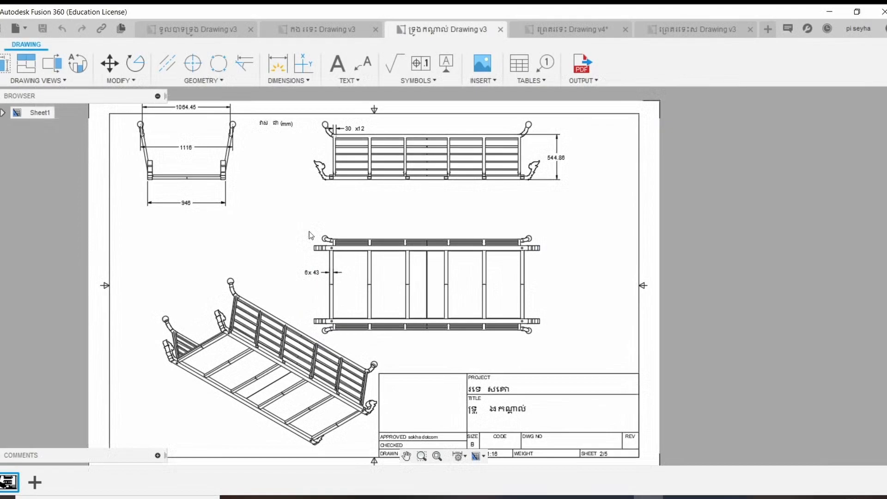
{"action": "scroll", "coordinate": [309, 231], "scroll_direction": "up", "scroll_amount": 1}
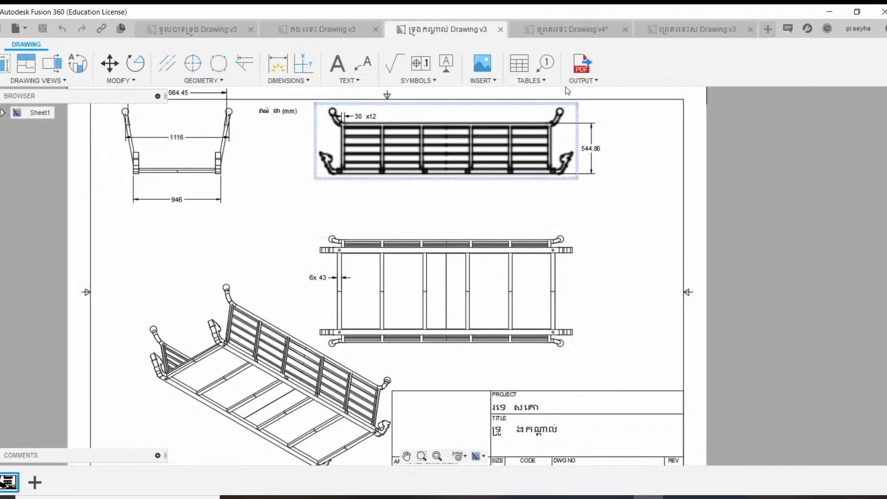
Step: Open the cart assembly drawing with the shaft and zoom in on its top view
{"action": "left_click", "coordinate": [562, 29]}
{"action": "scroll", "coordinate": [441, 238], "scroll_direction": "up", "scroll_amount": 3}
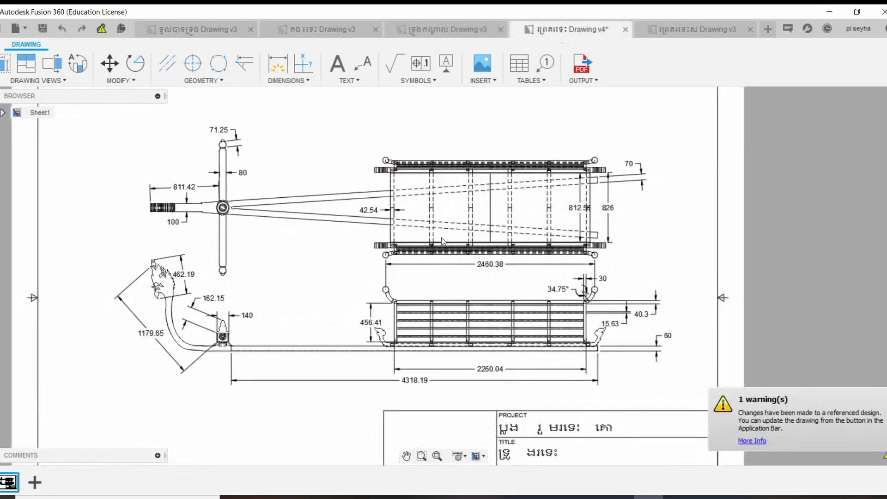
{"action": "scroll", "coordinate": [442, 234], "scroll_direction": "up", "scroll_amount": 1}
{"action": "scroll", "coordinate": [483, 179], "scroll_direction": "up", "scroll_amount": 2}
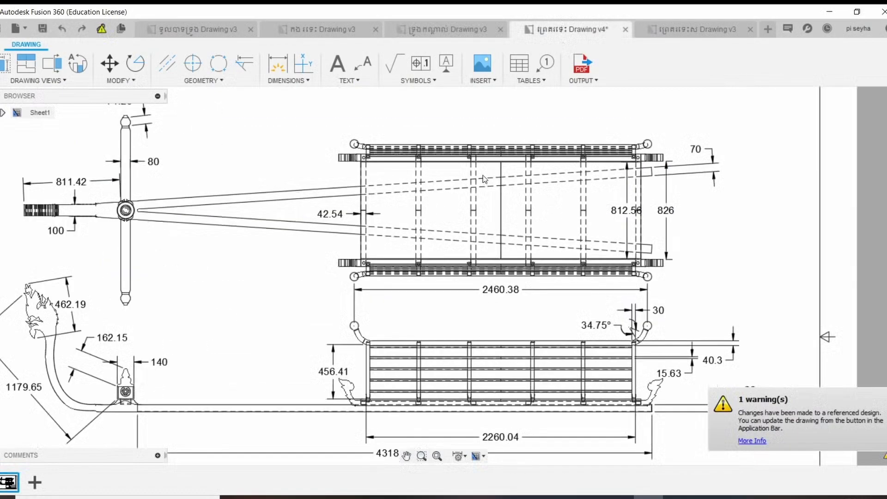
{"action": "scroll", "coordinate": [484, 178], "scroll_direction": "down", "scroll_amount": 1}
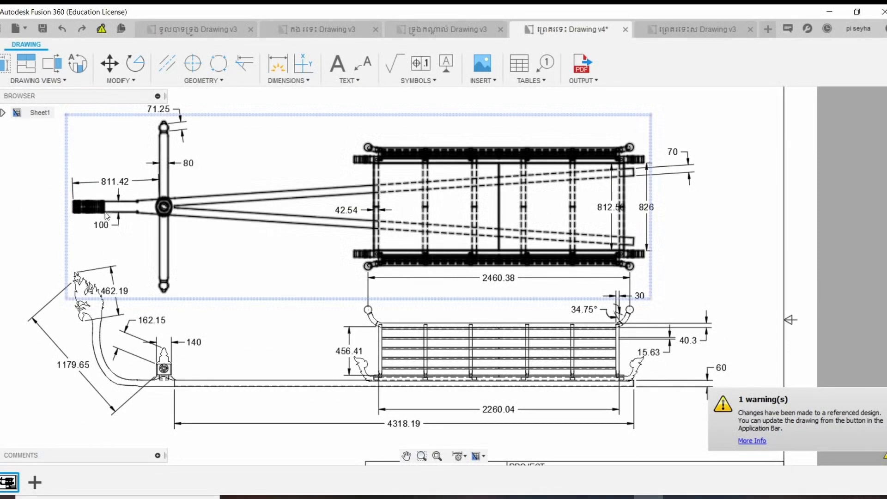
{"action": "scroll", "coordinate": [119, 210], "scroll_direction": "up", "scroll_amount": 1}
{"action": "scroll", "coordinate": [121, 211], "scroll_direction": "up", "scroll_amount": 1}
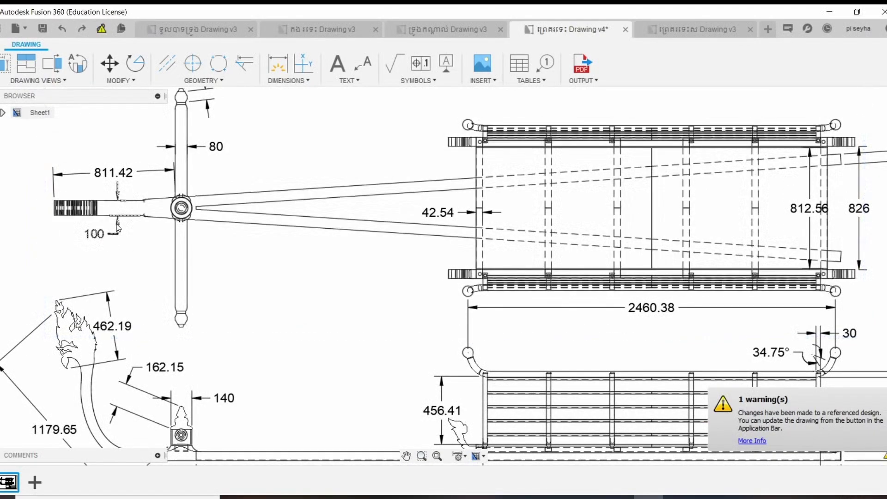
Step: Zoom over the side views, show the whole title block, then open the metal cabinet frame drawing
{"action": "scroll", "coordinate": [118, 226], "scroll_direction": "down", "scroll_amount": 2}
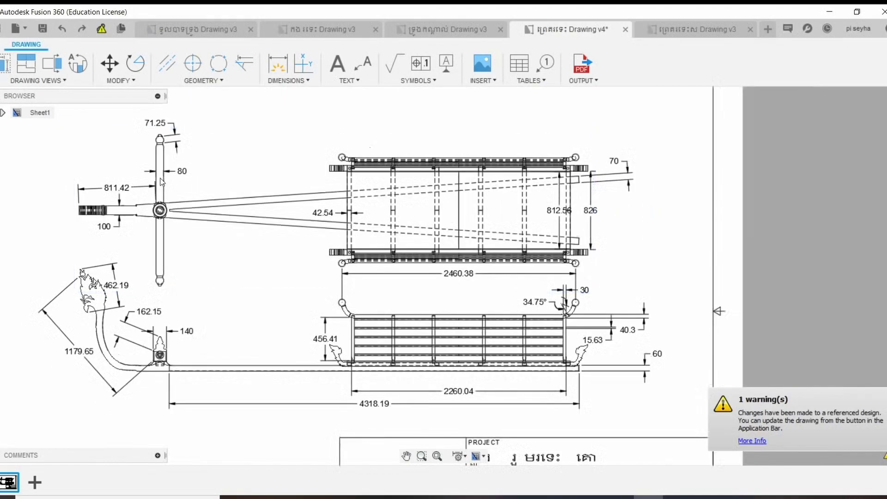
{"action": "scroll", "coordinate": [161, 181], "scroll_direction": "up", "scroll_amount": 2}
{"action": "scroll", "coordinate": [191, 179], "scroll_direction": "down", "scroll_amount": 1}
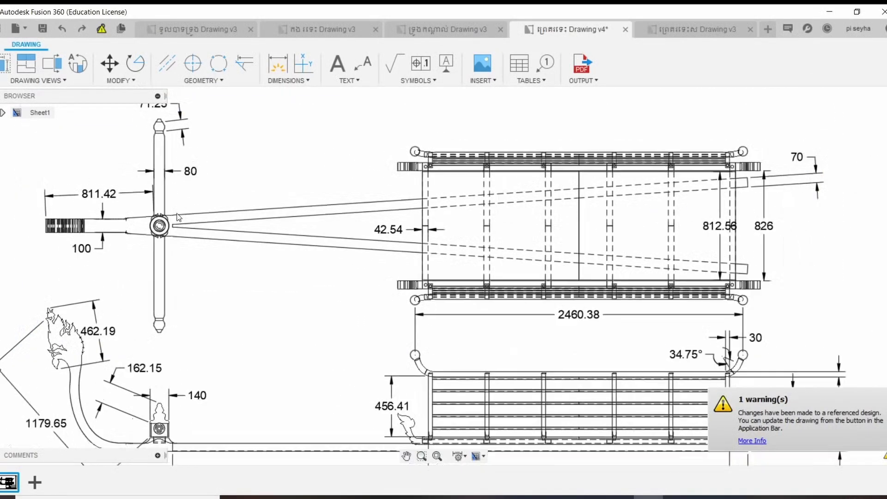
{"action": "scroll", "coordinate": [182, 185], "scroll_direction": "down", "scroll_amount": 1}
{"action": "scroll", "coordinate": [174, 192], "scroll_direction": "down", "scroll_amount": 1}
{"action": "scroll", "coordinate": [163, 200], "scroll_direction": "down", "scroll_amount": 1}
{"action": "scroll", "coordinate": [163, 200], "scroll_direction": "down", "scroll_amount": 1}
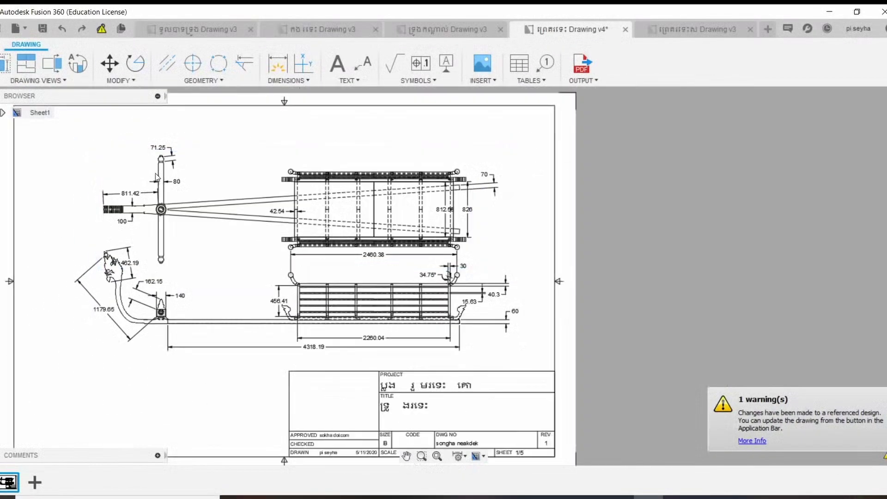
{"action": "scroll", "coordinate": [454, 283], "scroll_direction": "up", "scroll_amount": 1}
{"action": "scroll", "coordinate": [454, 283], "scroll_direction": "up", "scroll_amount": 1}
{"action": "mouse_move", "coordinate": [435, 325]}
{"action": "middle_mouse_down"}
{"action": "mouse_move", "coordinate": [455, 258]}
{"action": "mouse_move", "coordinate": [486, 310]}
{"action": "middle_mouse_up"}
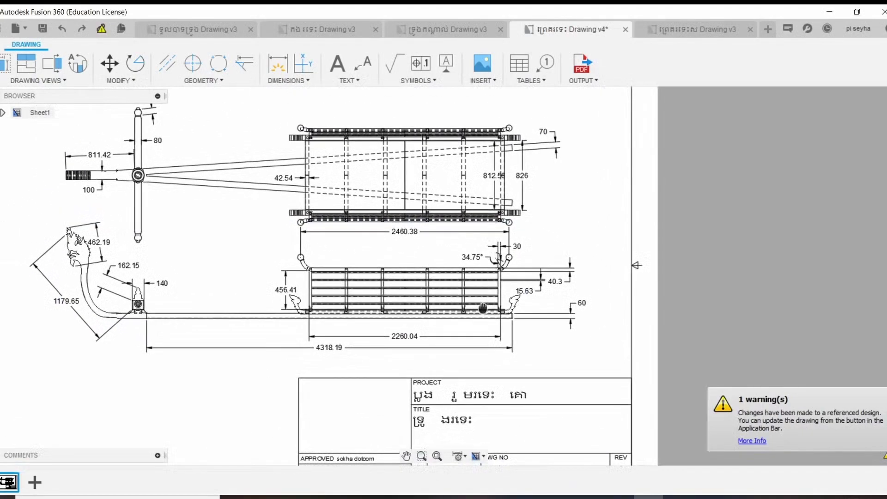
{"action": "left_click", "coordinate": [682, 31]}
{"action": "scroll", "coordinate": [461, 223], "scroll_direction": "up", "scroll_amount": 1}
{"action": "middle_click_drag", "start_coordinate": [460, 223], "coordinate": [454, 244]}
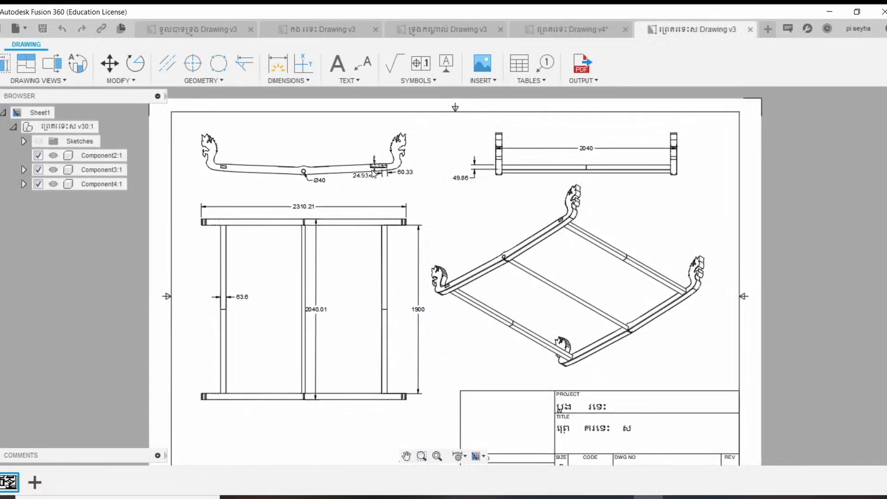
{"action": "scroll", "coordinate": [373, 174], "scroll_direction": "up", "scroll_amount": 2}
{"action": "scroll", "coordinate": [328, 178], "scroll_direction": "up", "scroll_amount": 2}
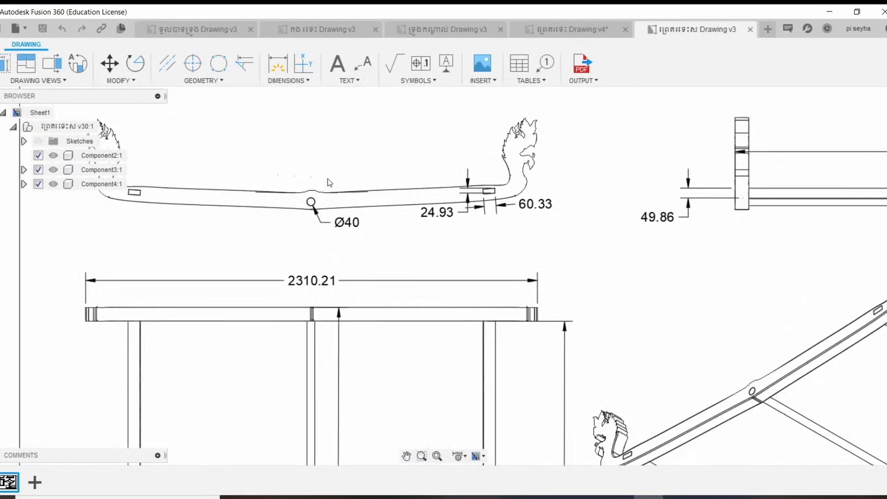
{"action": "middle_click_drag", "start_coordinate": [328, 178], "coordinate": [374, 189]}
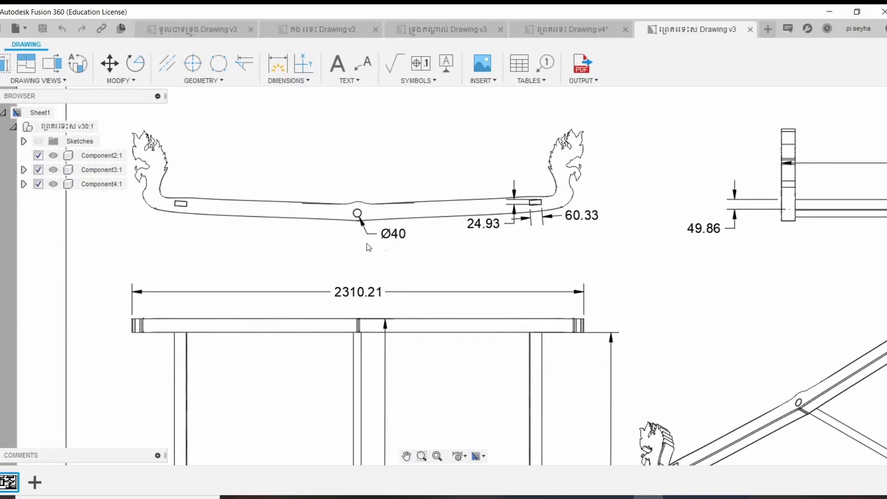
{"action": "mouse_move", "coordinate": [369, 247]}
{"action": "middle_mouse_down"}
{"action": "mouse_move", "coordinate": [346, 237]}
{"action": "mouse_move", "coordinate": [368, 231]}
{"action": "mouse_move", "coordinate": [331, 229]}
{"action": "middle_mouse_up"}
{"action": "scroll", "coordinate": [373, 224], "scroll_direction": "down", "scroll_amount": 2}
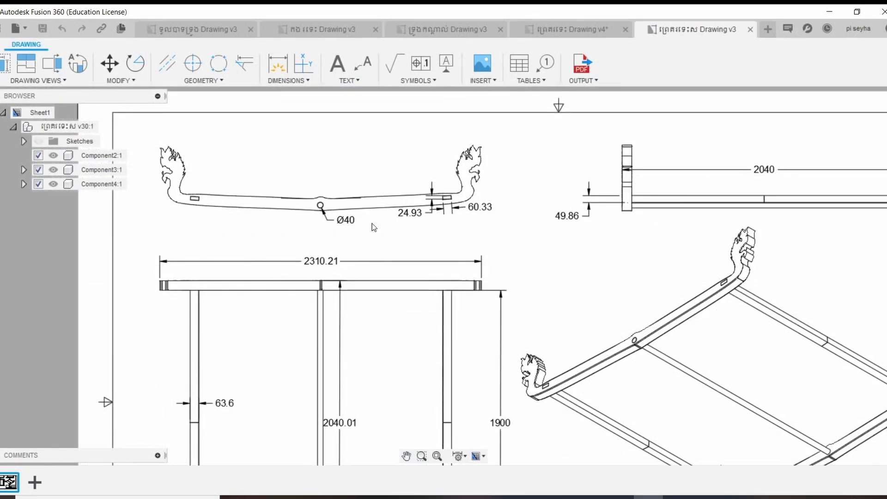
{"action": "scroll", "coordinate": [373, 227], "scroll_direction": "up", "scroll_amount": 1}
{"action": "scroll", "coordinate": [430, 207], "scroll_direction": "up", "scroll_amount": 2}
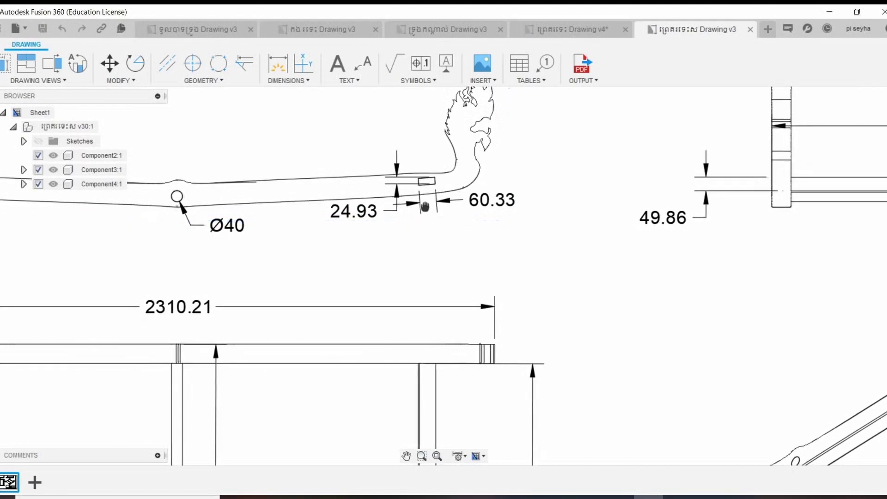
{"action": "middle_click_drag", "start_coordinate": [420, 205], "coordinate": [407, 198]}
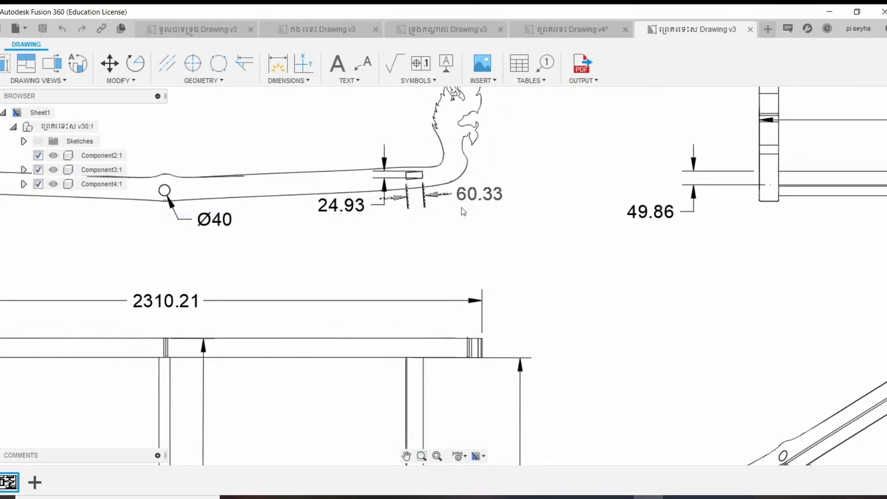
{"action": "scroll", "coordinate": [437, 221], "scroll_direction": "down", "scroll_amount": 2}
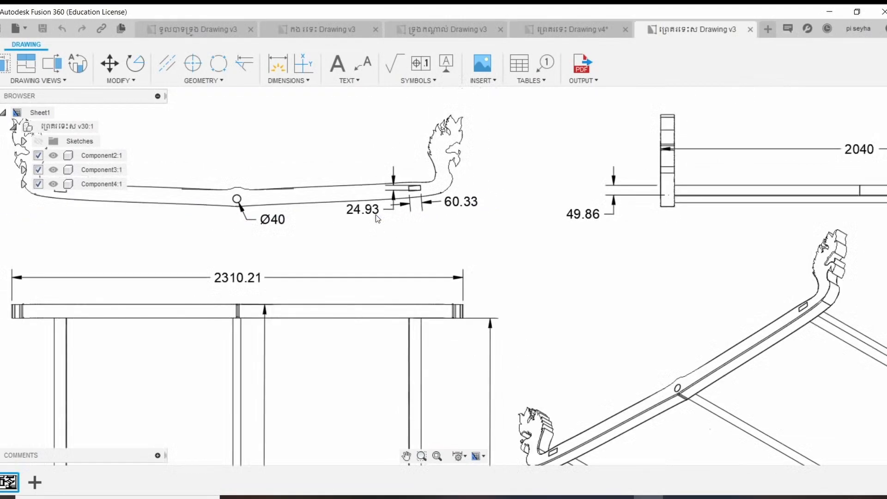
{"action": "scroll", "coordinate": [376, 215], "scroll_direction": "down", "scroll_amount": 1}
{"action": "scroll", "coordinate": [351, 201], "scroll_direction": "down", "scroll_amount": 1}
{"action": "scroll", "coordinate": [349, 199], "scroll_direction": "down", "scroll_amount": 1}
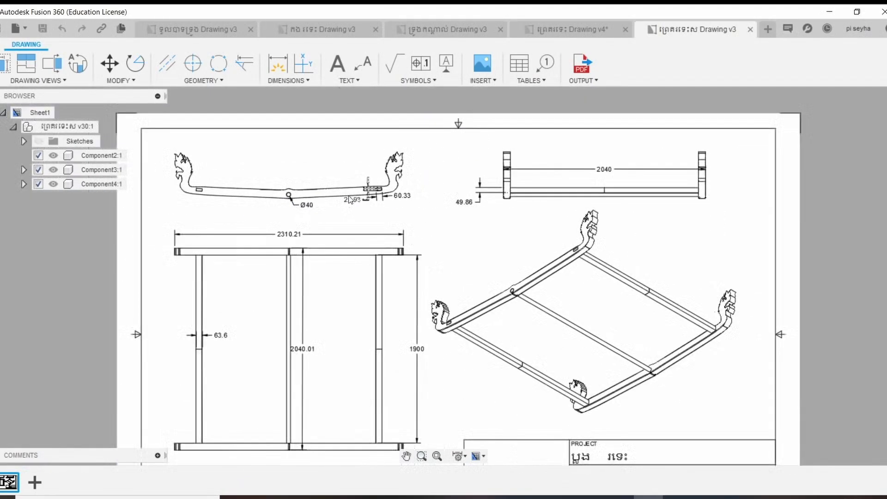
{"action": "scroll", "coordinate": [342, 277], "scroll_direction": "down", "scroll_amount": 1}
{"action": "scroll", "coordinate": [336, 324], "scroll_direction": "up", "scroll_amount": 2}
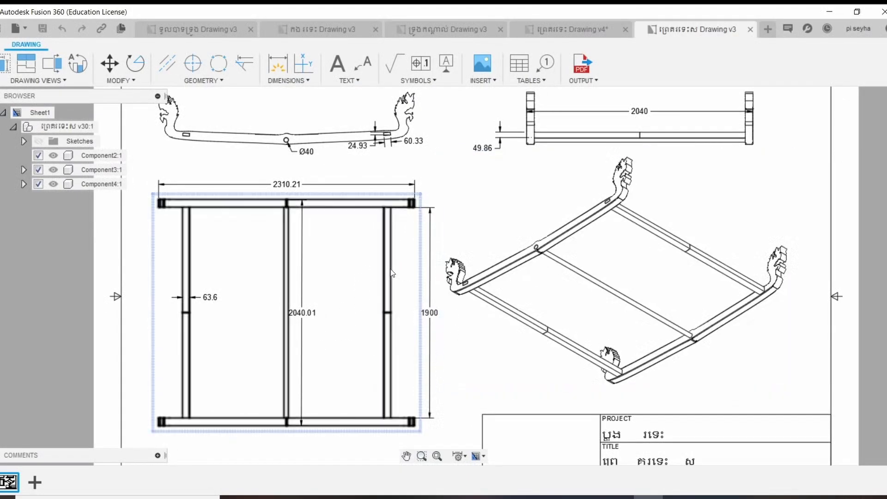
{"action": "middle_click_drag", "start_coordinate": [390, 268], "coordinate": [406, 245]}
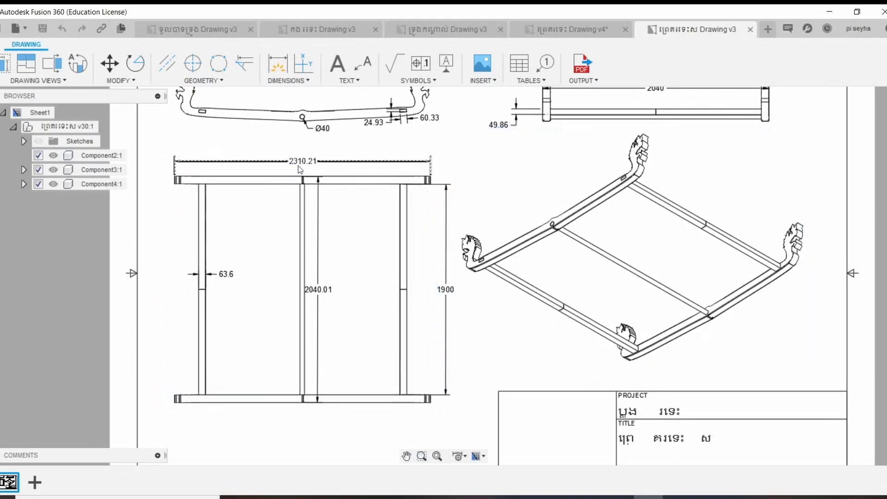
{"action": "scroll", "coordinate": [299, 175], "scroll_direction": "down", "scroll_amount": 3}
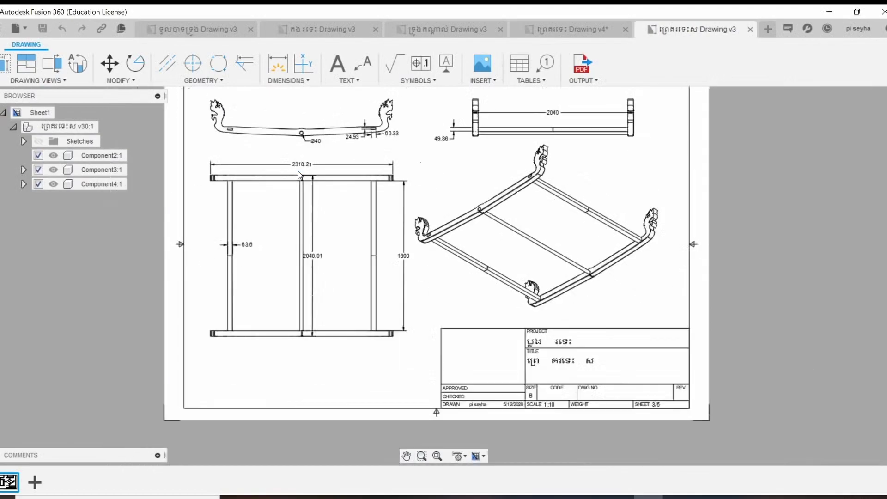
{"action": "mouse_move", "coordinate": [299, 174]}
{"action": "middle_mouse_down"}
{"action": "mouse_move", "coordinate": [299, 213]}
{"action": "mouse_move", "coordinate": [344, 213]}
{"action": "middle_mouse_up"}
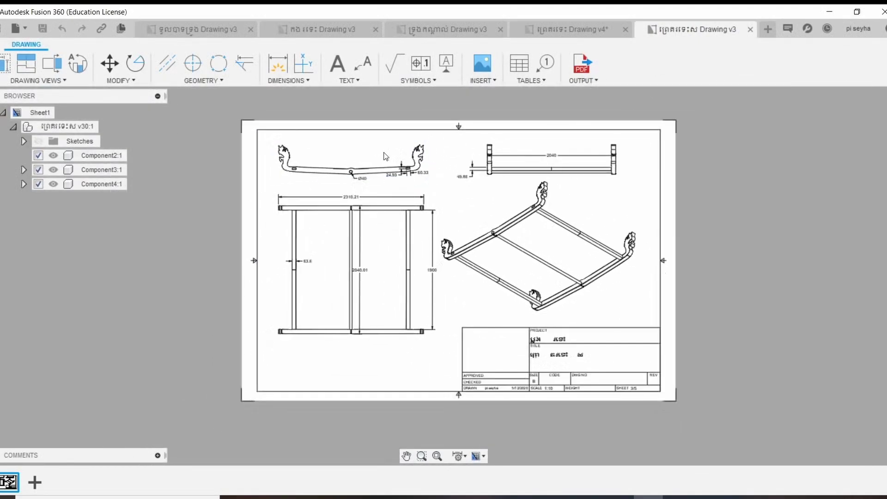
{"action": "scroll", "coordinate": [386, 156], "scroll_direction": "up", "scroll_amount": 1}
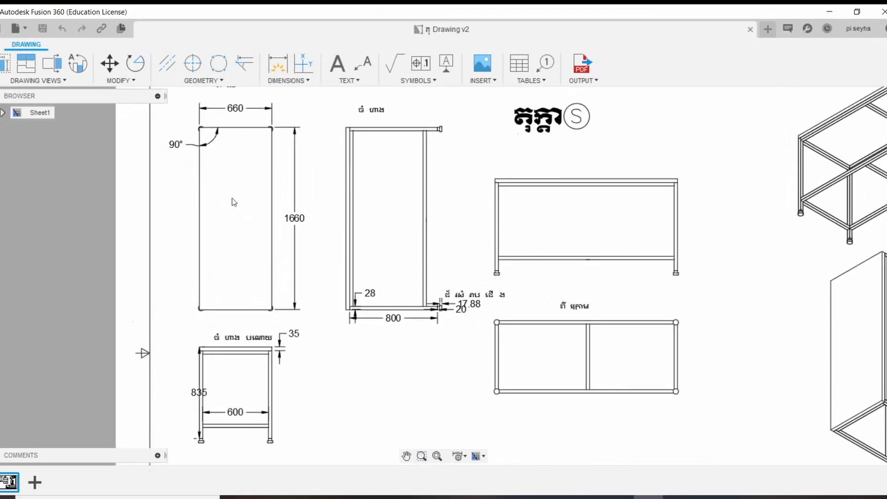
Step: Pan and zoom the cabinet sheet to centre the lower-left frame view with its 835 dimension
{"action": "middle_click_drag", "start_coordinate": [232, 199], "coordinate": [238, 205]}
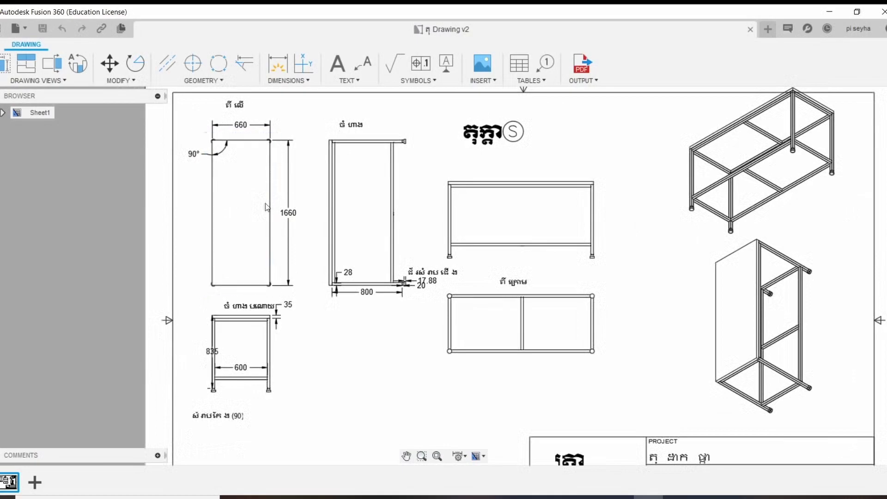
{"action": "scroll", "coordinate": [267, 207], "scroll_direction": "down", "scroll_amount": 1}
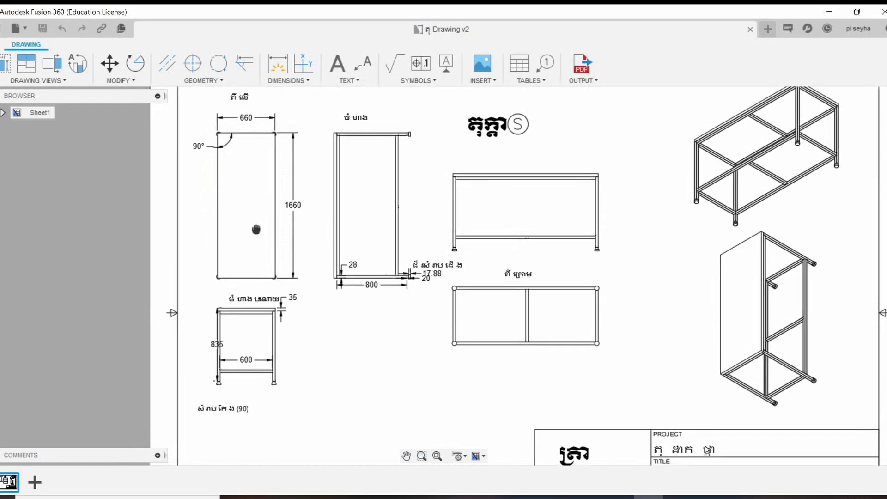
{"action": "scroll", "coordinate": [252, 258], "scroll_direction": "up", "scroll_amount": 1}
{"action": "scroll", "coordinate": [254, 286], "scroll_direction": "up", "scroll_amount": 3}
{"action": "scroll", "coordinate": [273, 257], "scroll_direction": "up", "scroll_amount": 3}
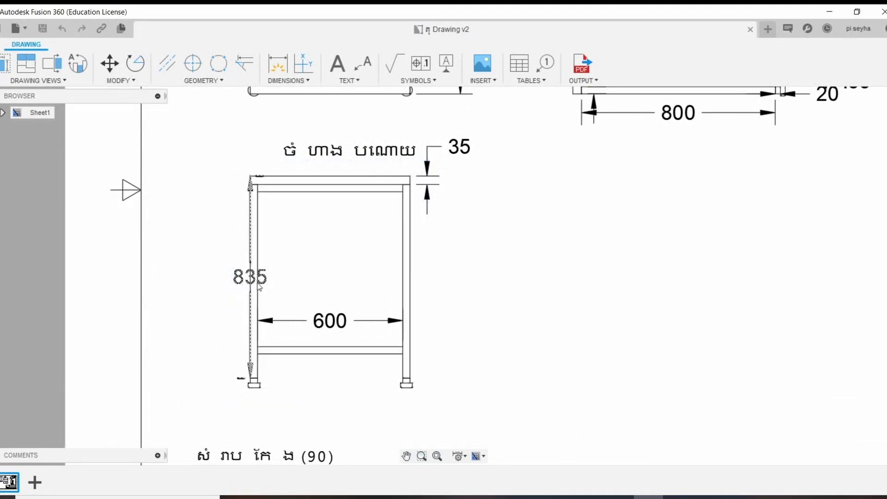
{"action": "middle_click_drag", "start_coordinate": [241, 283], "coordinate": [203, 279]}
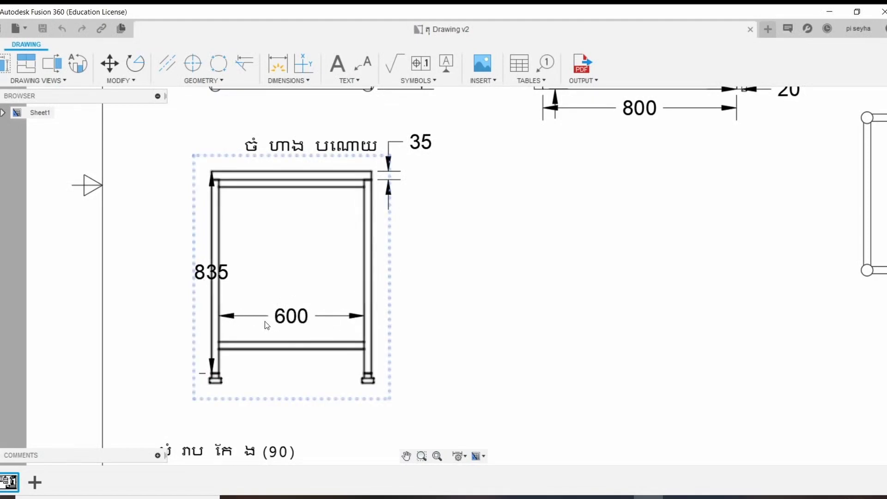
Step: Pan across the bottom and side frame views to inspect the 800, 1660 and 28 dimensions
{"action": "scroll", "coordinate": [379, 151], "scroll_direction": "up", "scroll_amount": 2}
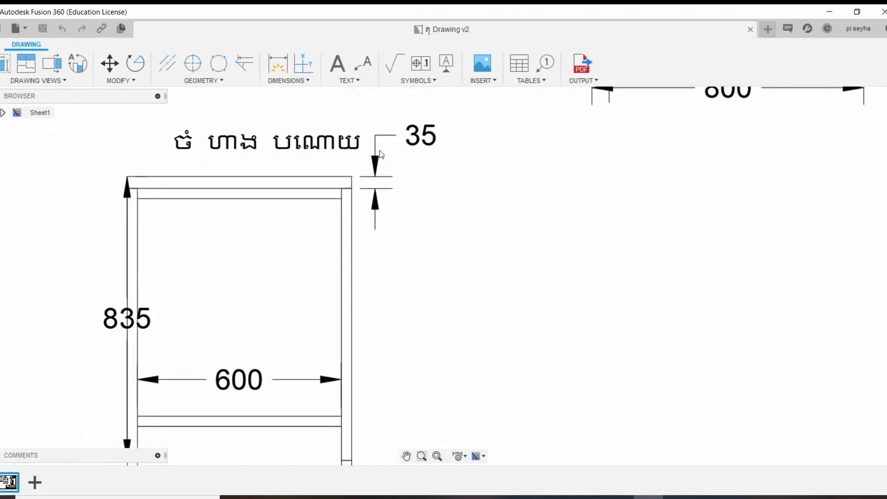
{"action": "middle_click_drag", "start_coordinate": [380, 152], "coordinate": [355, 180]}
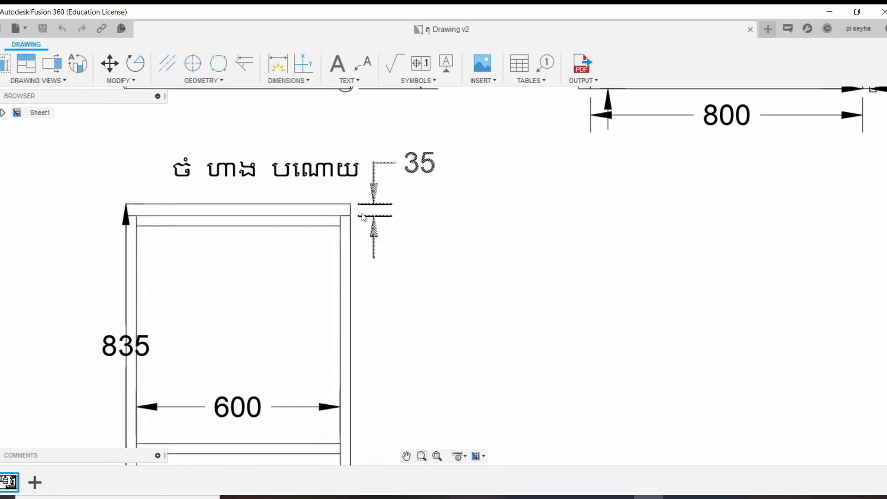
{"action": "scroll", "coordinate": [304, 240], "scroll_direction": "down", "scroll_amount": 2}
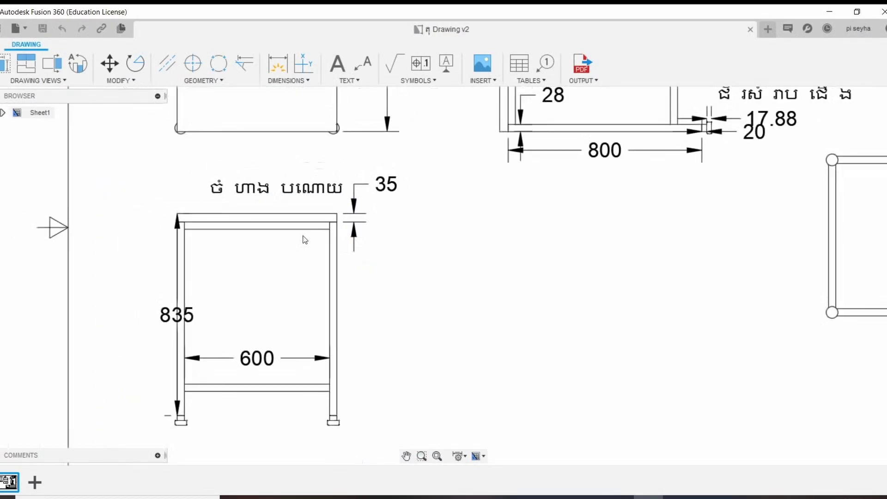
{"action": "scroll", "coordinate": [287, 236], "scroll_direction": "down", "scroll_amount": 2}
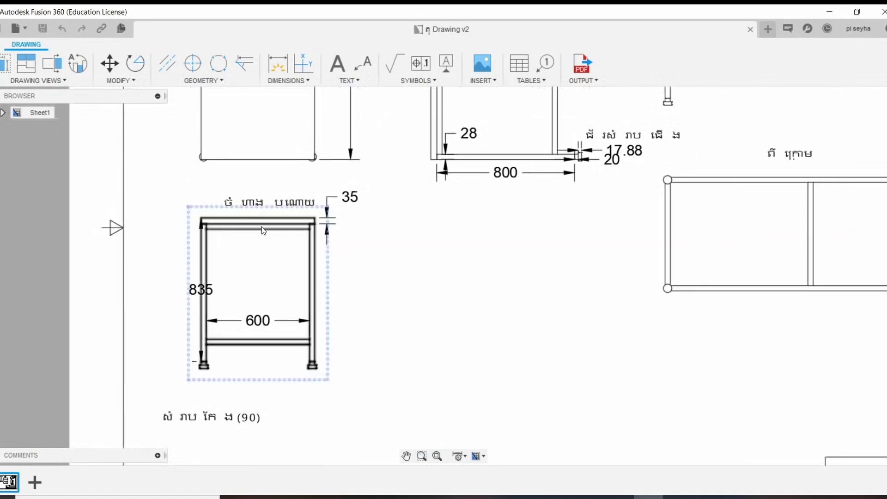
{"action": "middle_click_drag", "start_coordinate": [271, 235], "coordinate": [236, 224]}
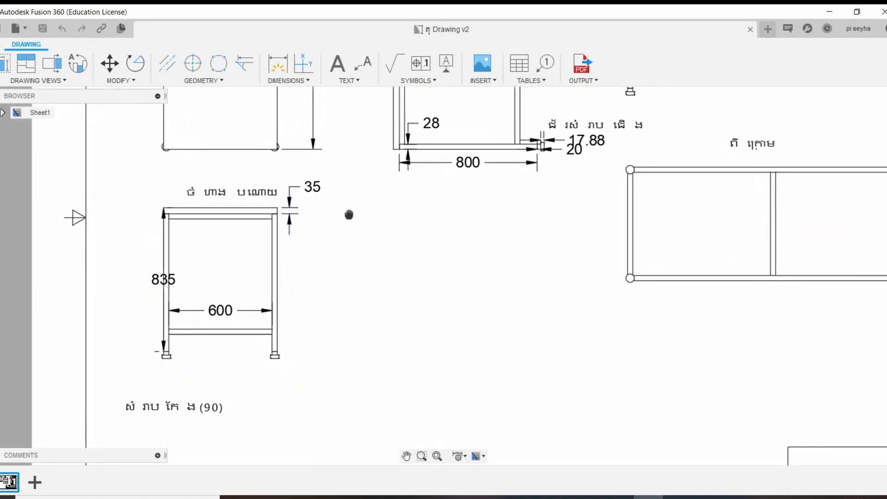
{"action": "mouse_move", "coordinate": [351, 214]}
{"action": "middle_mouse_down"}
{"action": "mouse_move", "coordinate": [331, 220]}
{"action": "mouse_move", "coordinate": [287, 362]}
{"action": "middle_mouse_up"}
{"action": "scroll", "coordinate": [331, 220], "scroll_direction": "up", "scroll_amount": 1}
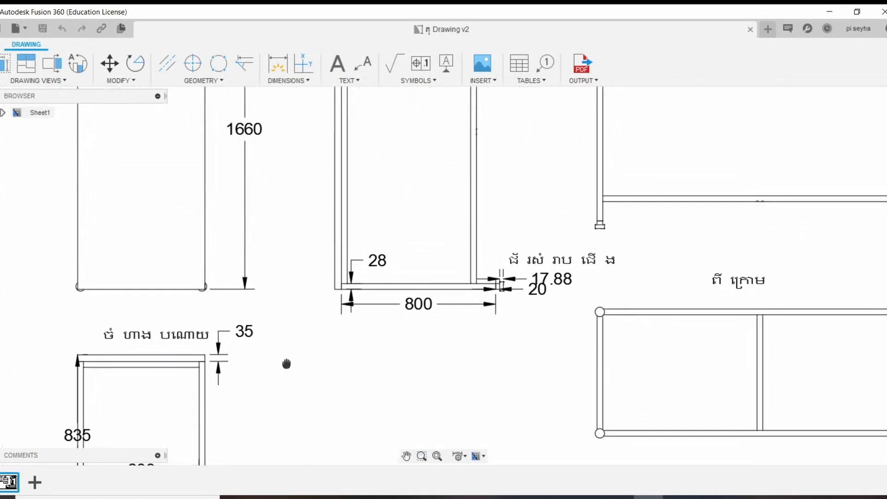
{"action": "middle_click_drag", "start_coordinate": [436, 317], "coordinate": [383, 329]}
Step: Zoom in on the shelf-frame side view's 28, 17.88 and 20 dimensions, then recentre the whole cabinet sheet
{"action": "scroll", "coordinate": [383, 328], "scroll_direction": "down", "scroll_amount": 2}
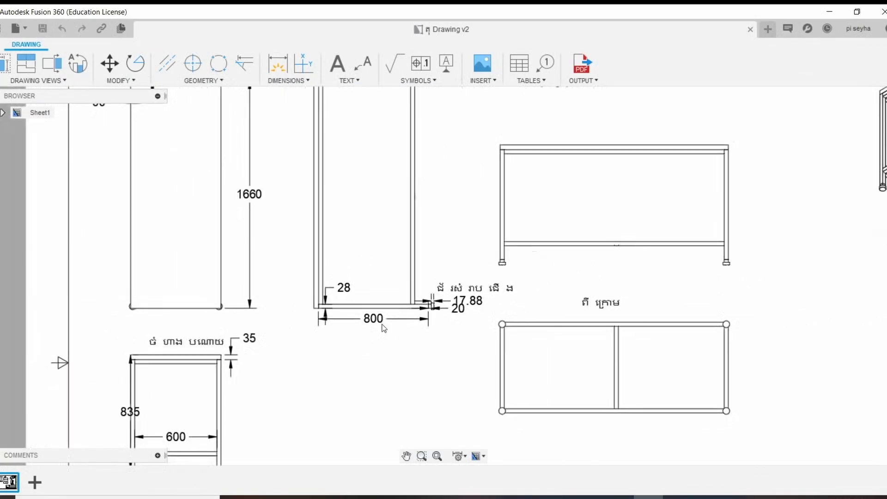
{"action": "scroll", "coordinate": [383, 328], "scroll_direction": "up", "scroll_amount": 2}
{"action": "scroll", "coordinate": [383, 328], "scroll_direction": "up", "scroll_amount": 1}
{"action": "scroll", "coordinate": [383, 328], "scroll_direction": "up", "scroll_amount": 1}
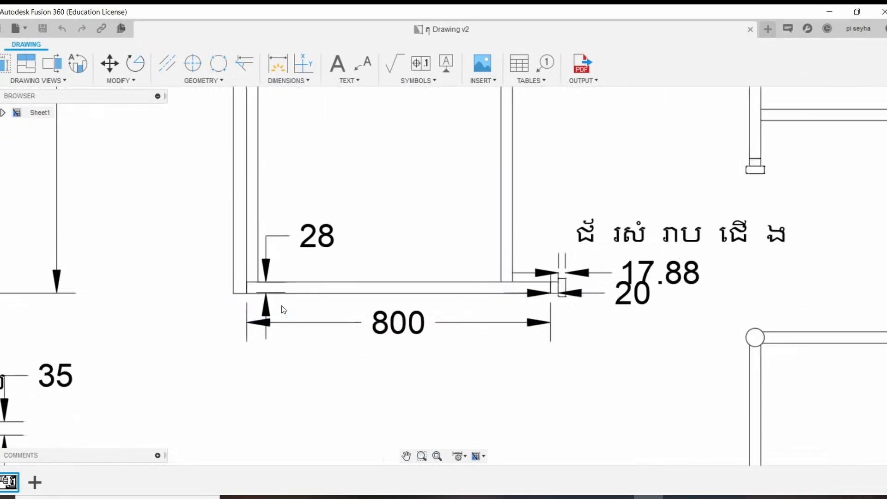
{"action": "scroll", "coordinate": [282, 305], "scroll_direction": "up", "scroll_amount": 1}
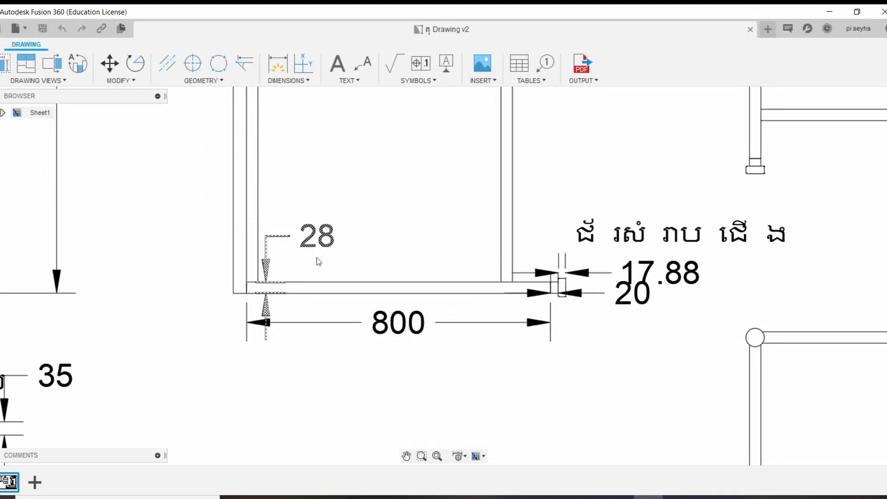
{"action": "scroll", "coordinate": [318, 262], "scroll_direction": "down", "scroll_amount": 2}
{"action": "scroll", "coordinate": [318, 262], "scroll_direction": "down", "scroll_amount": 1}
{"action": "scroll", "coordinate": [317, 262], "scroll_direction": "down", "scroll_amount": 1}
{"action": "mouse_move", "coordinate": [418, 274]}
{"action": "middle_mouse_down"}
{"action": "mouse_move", "coordinate": [451, 304]}
{"action": "mouse_move", "coordinate": [470, 251]}
{"action": "mouse_move", "coordinate": [464, 263]}
{"action": "middle_mouse_up"}
{"action": "scroll", "coordinate": [451, 304], "scroll_direction": "down", "scroll_amount": 2}
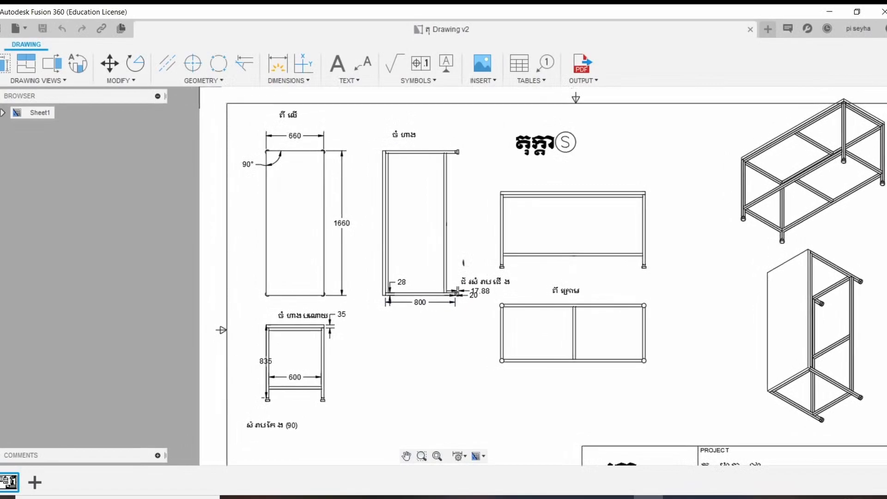
{"action": "scroll", "coordinate": [330, 175], "scroll_direction": "up", "scroll_amount": 1}
{"action": "scroll", "coordinate": [329, 176], "scroll_direction": "up", "scroll_amount": 1}
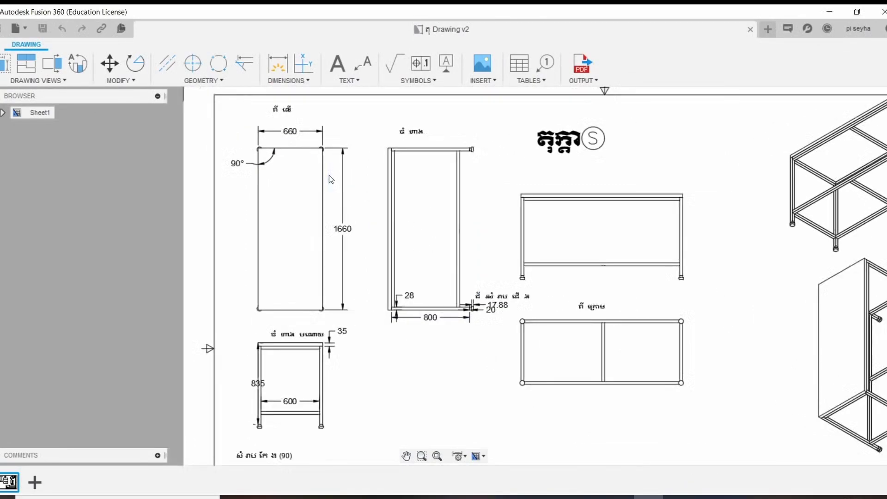
{"action": "middle_click_drag", "start_coordinate": [329, 175], "coordinate": [280, 180]}
{"action": "scroll", "coordinate": [279, 176], "scroll_direction": "down", "scroll_amount": 2}
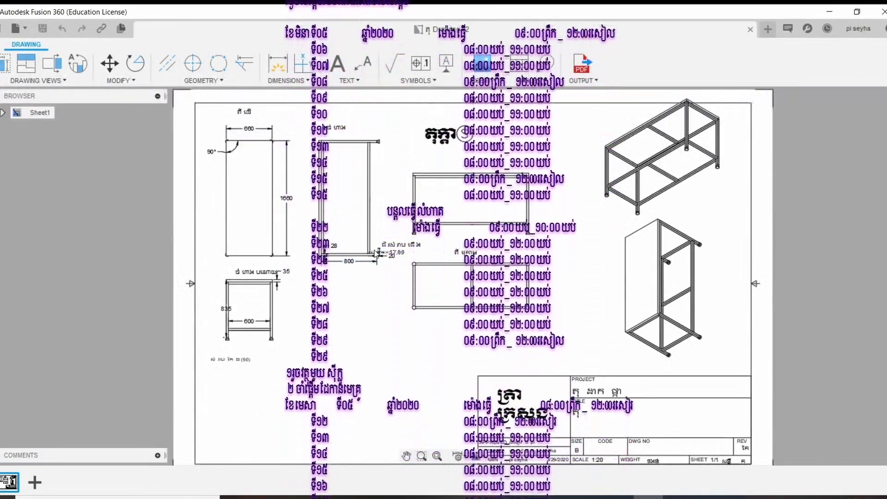
{"action": "scroll", "coordinate": [391, 225], "scroll_direction": "down", "scroll_amount": 1}
{"action": "scroll", "coordinate": [393, 221], "scroll_direction": "up", "scroll_amount": 1}
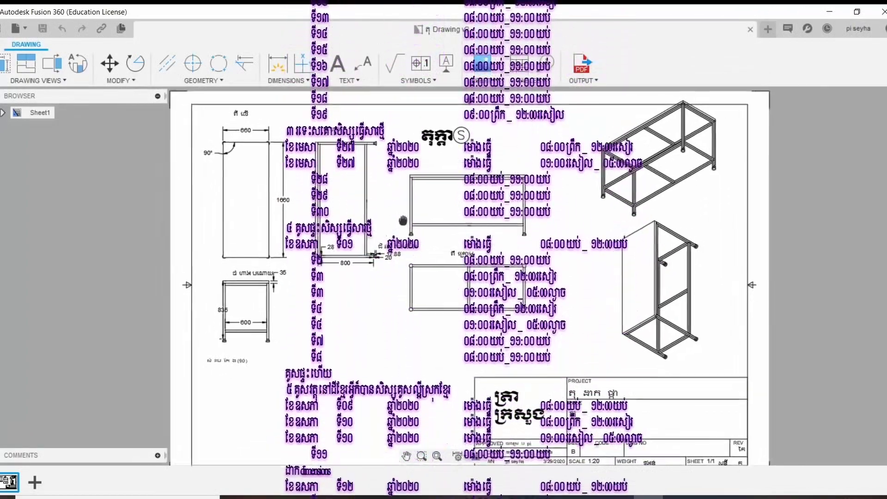
{"action": "middle_click_drag", "start_coordinate": [395, 221], "coordinate": [400, 242]}
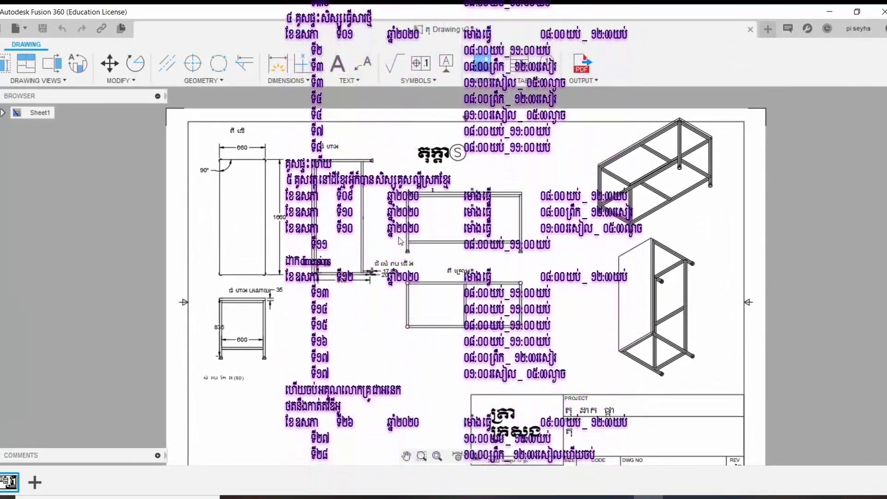